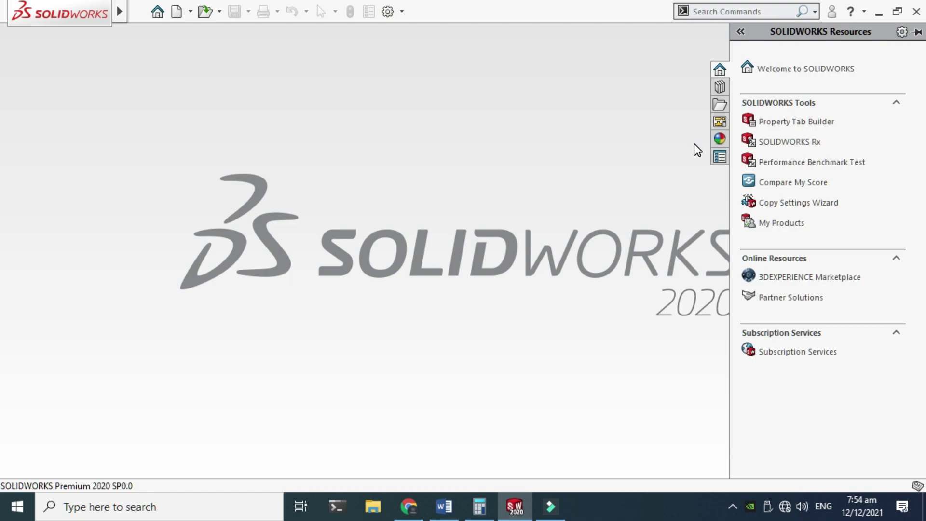
Switch to the Word document and review the listed study parameters, from diameter through velocity
click(444, 507)
scroll(82, 261, down, 1)
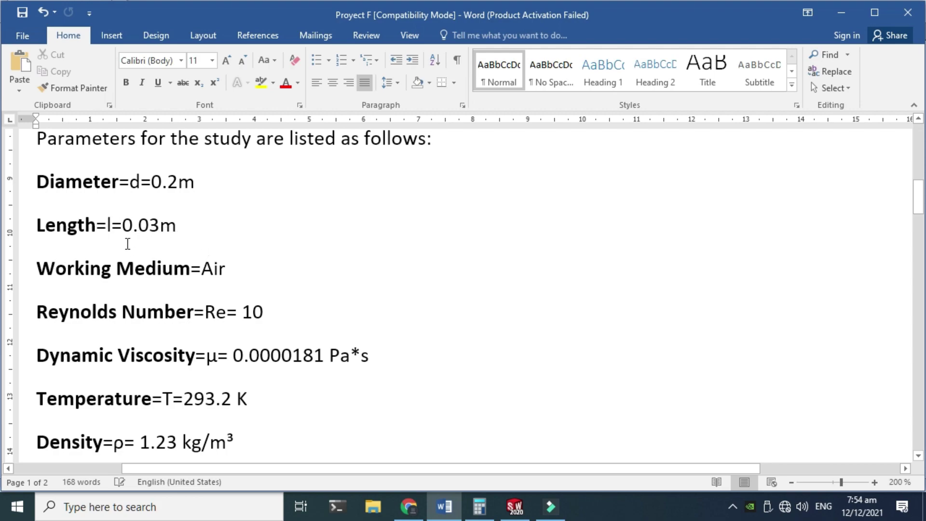
scroll(127, 243, down, 1)
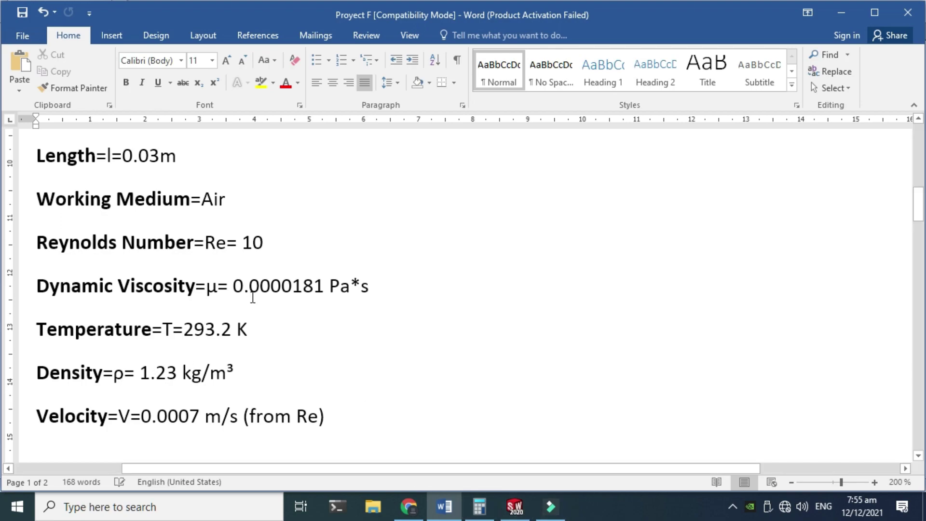
Switch to SOLIDWORKS, create a new part document and apply the Plain White scene
click(514, 506)
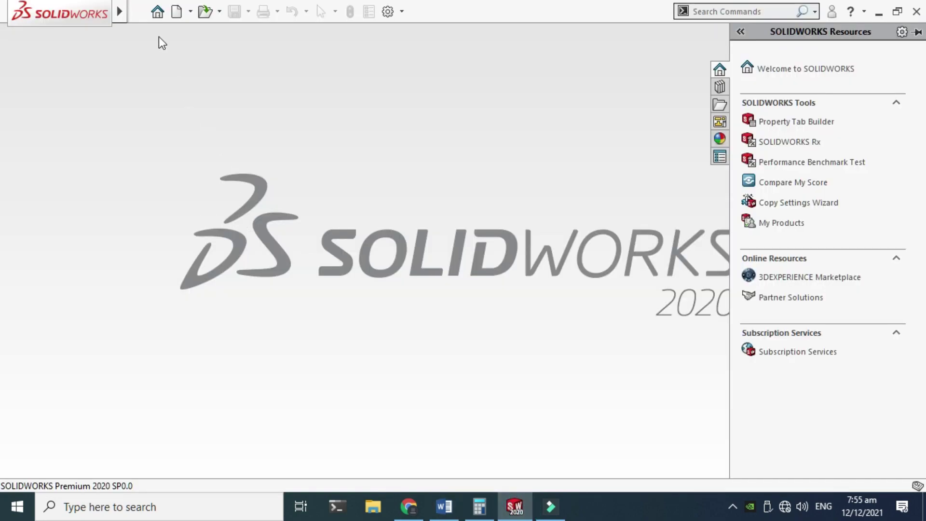
click(190, 11)
click(196, 29)
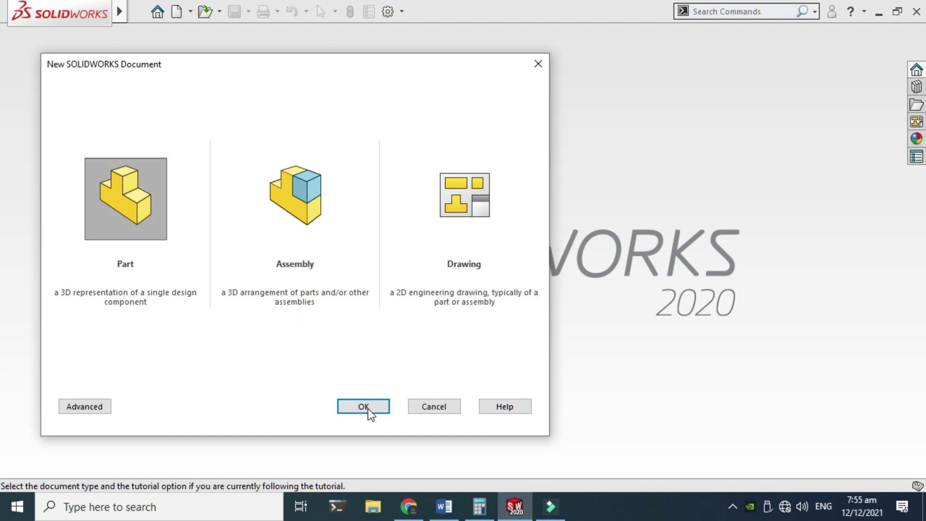
click(368, 408)
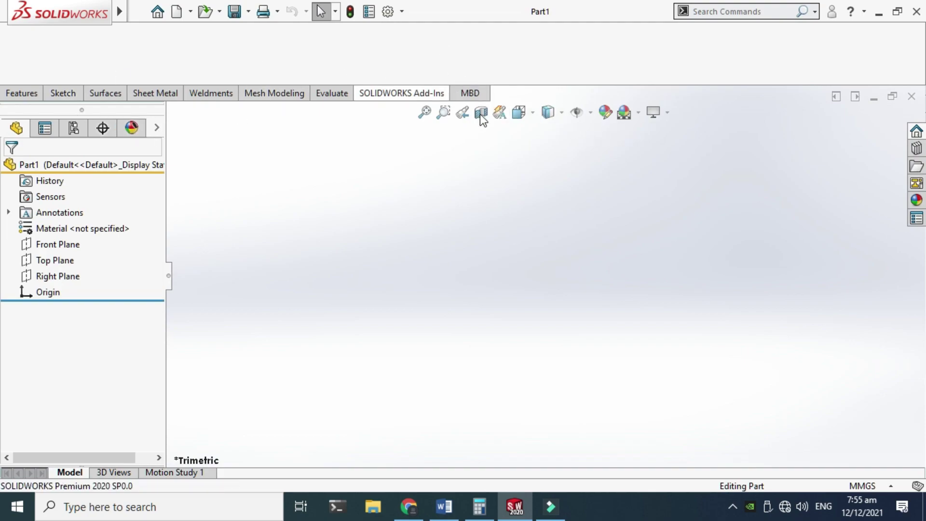
click(638, 113)
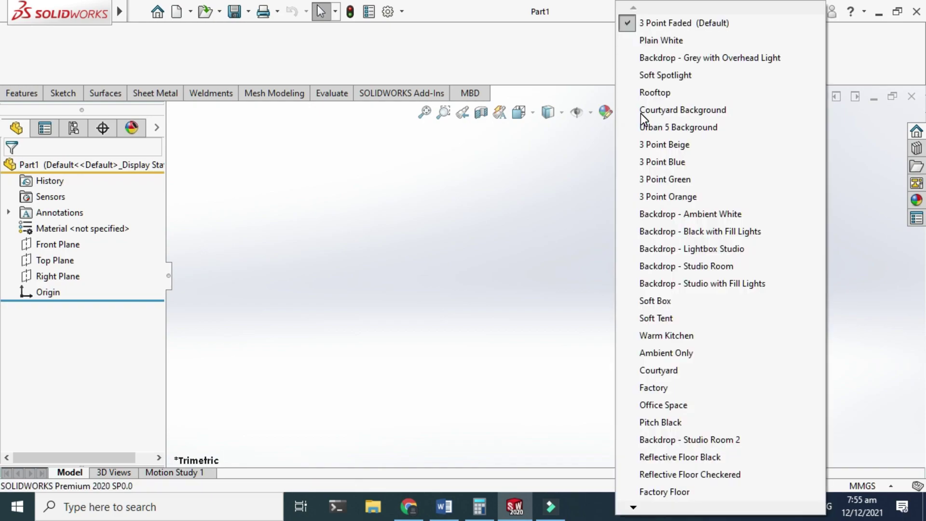
click(673, 39)
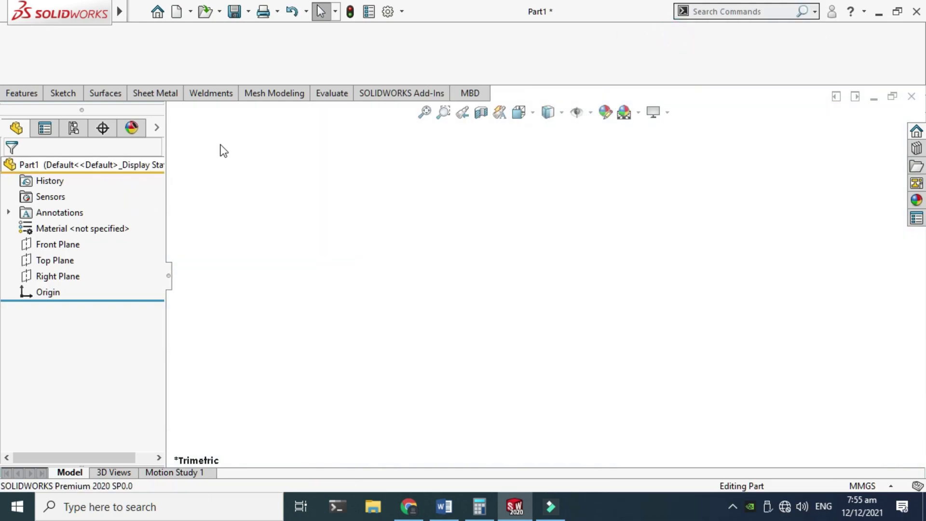
Enable the SOLIDWORKS Flow Simulation 2020 add-in for the current session
click(401, 13)
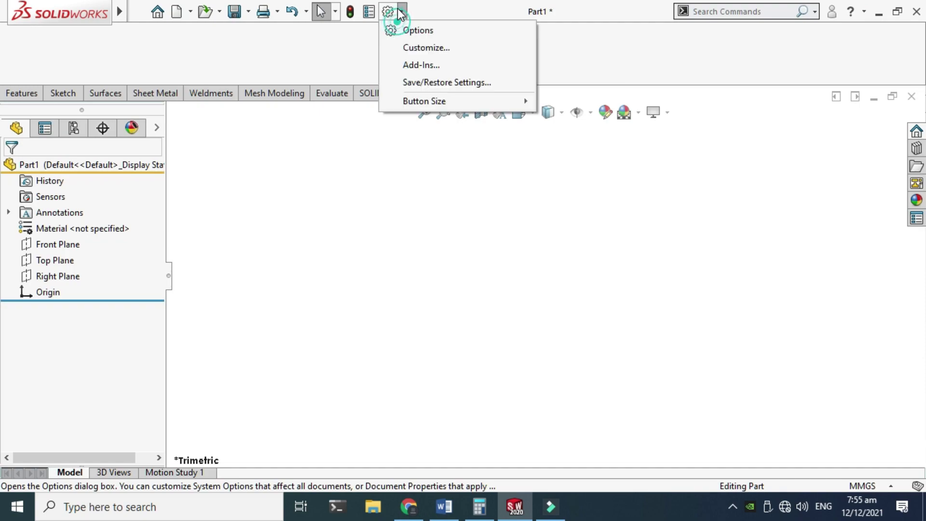
click(418, 64)
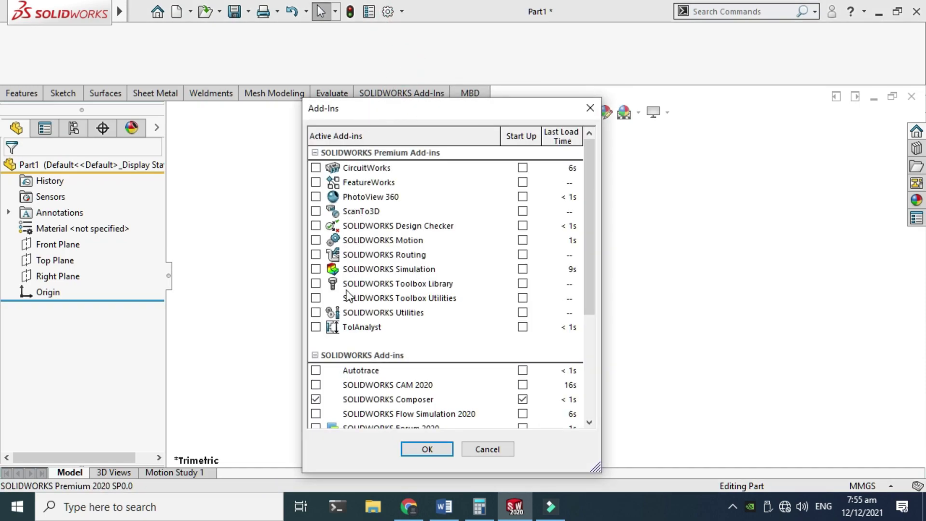
drag(591, 190, 591, 207)
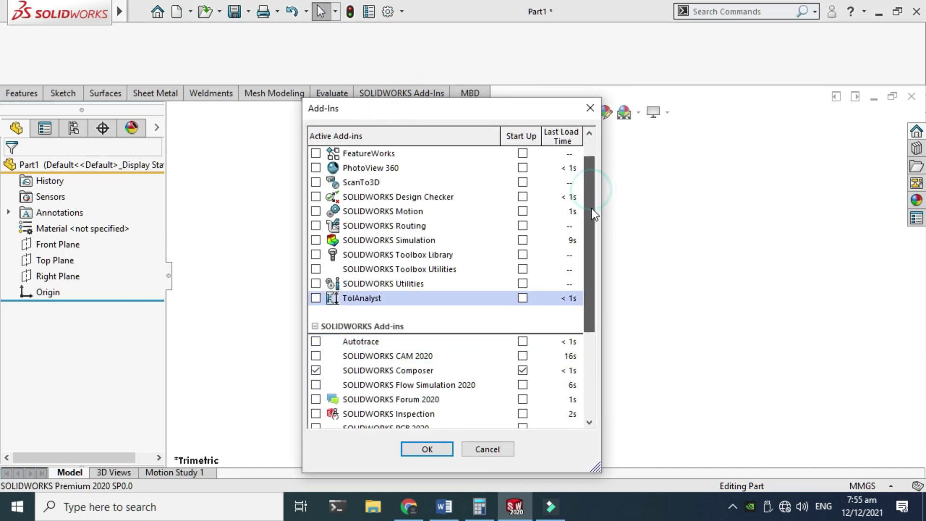
click(316, 384)
click(415, 446)
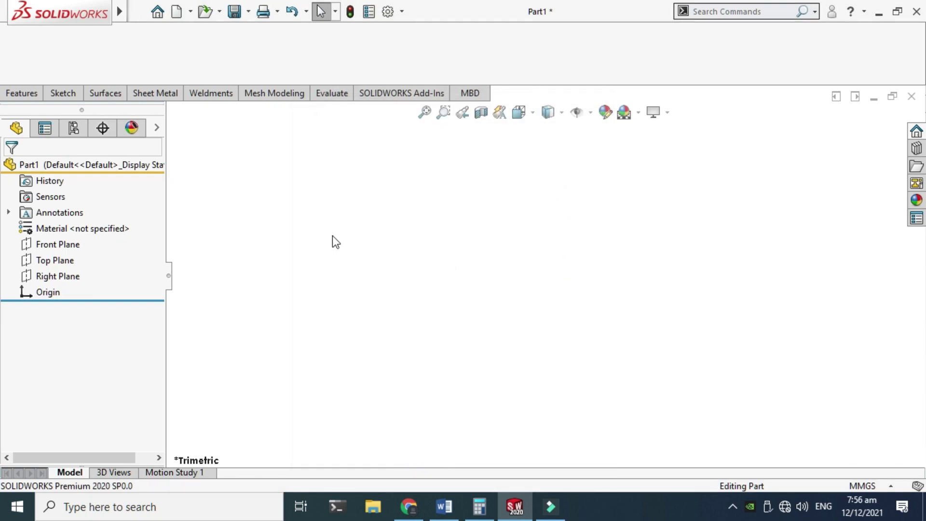
Sketch a circle about 67 mm in diameter on the Front Plane, centred on the origin
click(51, 247)
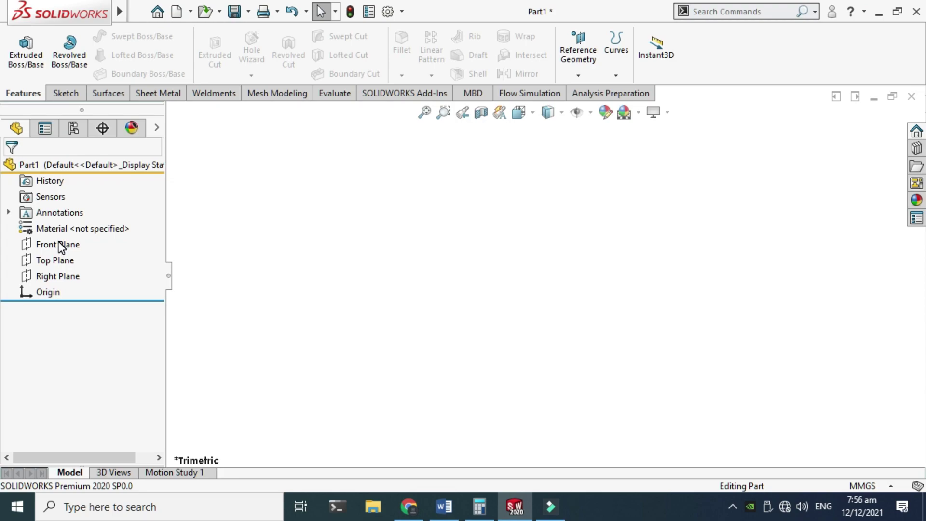
click(59, 246)
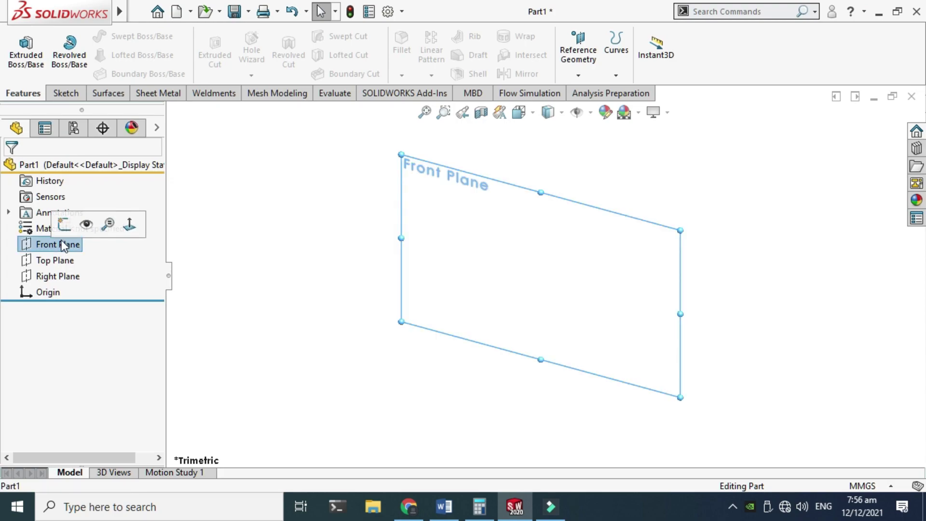
click(64, 224)
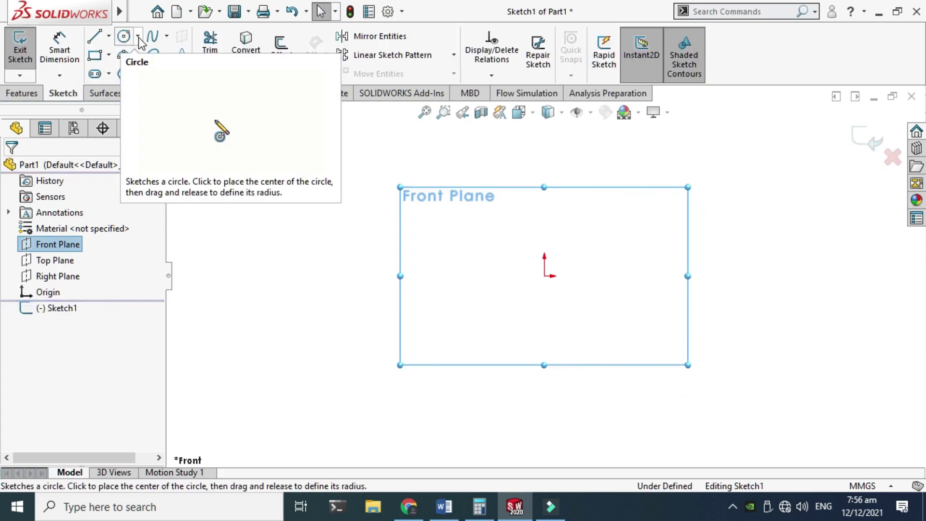
click(138, 37)
click(143, 56)
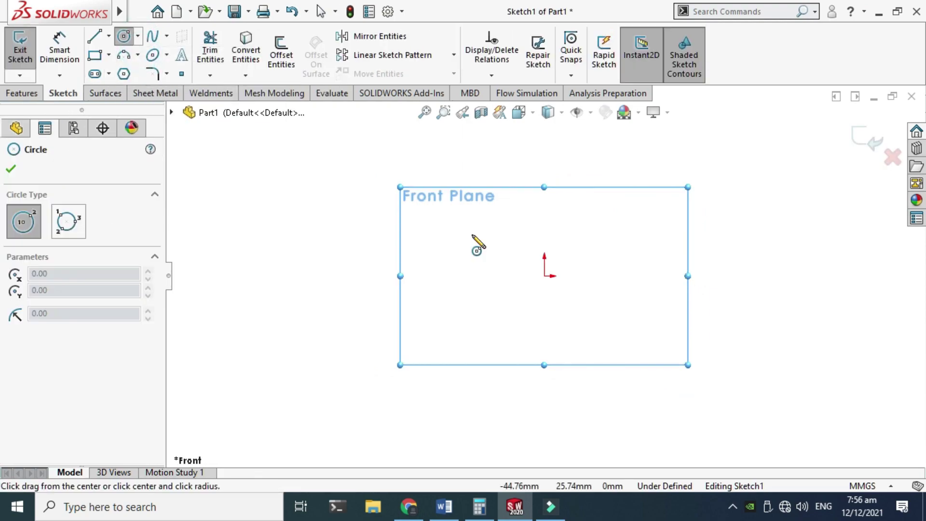
click(544, 276)
click(505, 314)
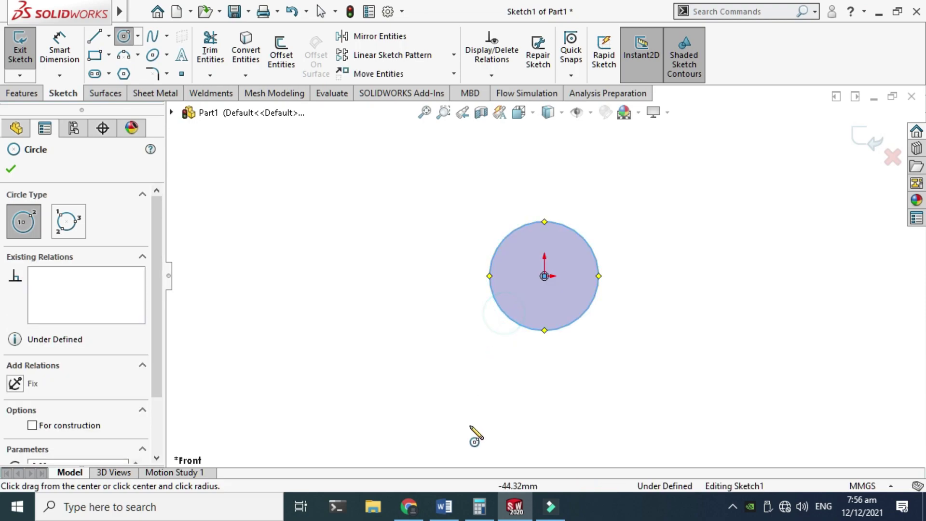
Check the diameter in the Word document's parameter list and return to the SOLIDWORKS sketch
click(444, 506)
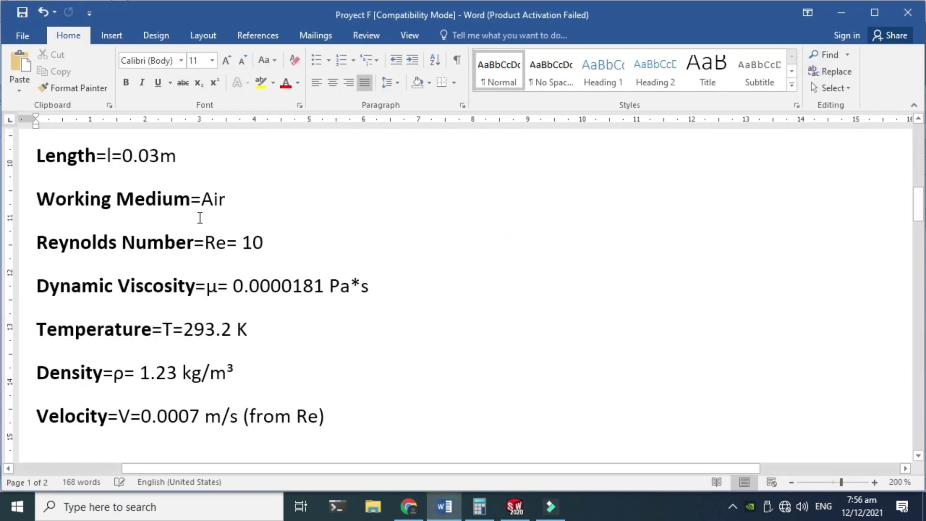
scroll(193, 226, up, 3)
scroll(176, 241, down, 2)
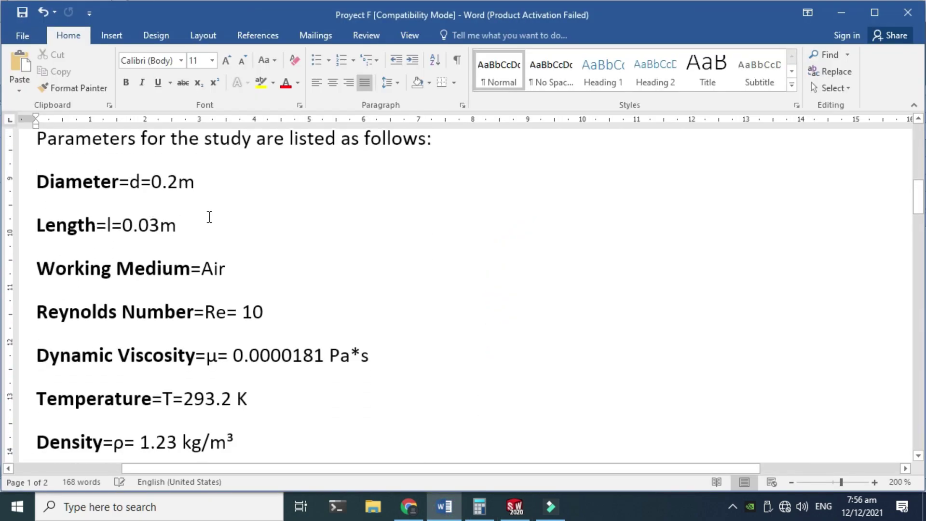
click(413, 510)
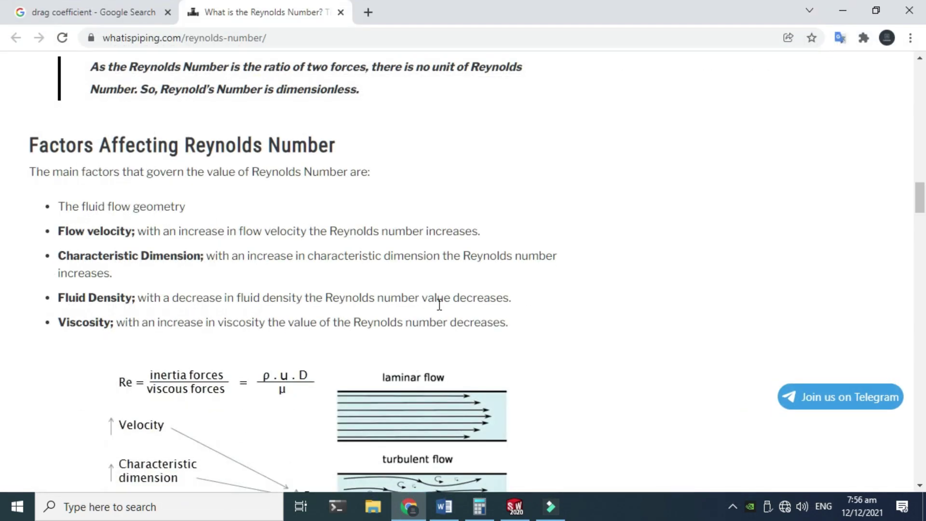
click(514, 506)
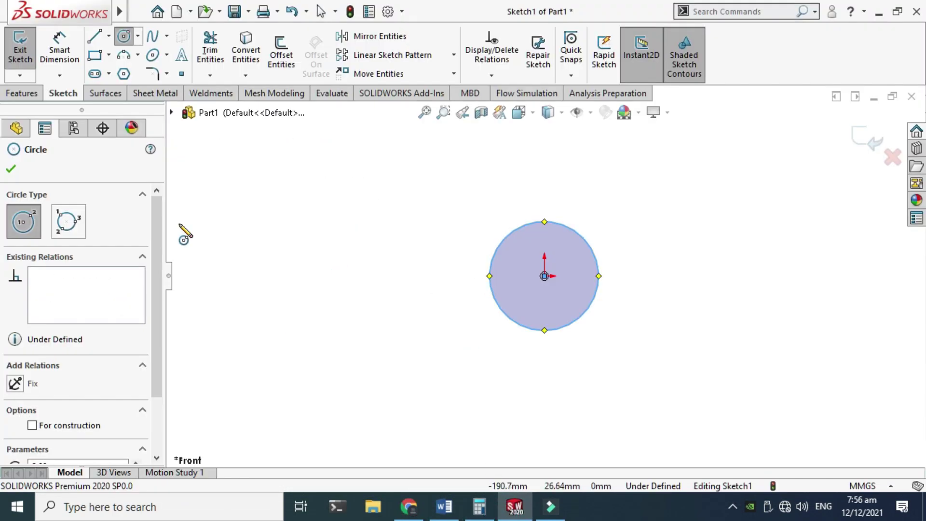
Dimension the circle's diameter and set it to 0.2 m
click(60, 51)
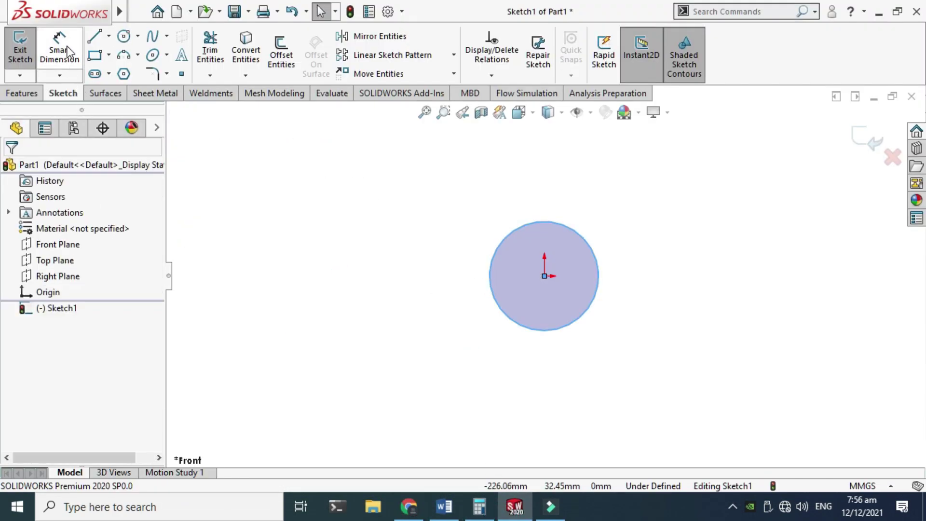
click(496, 304)
click(424, 303)
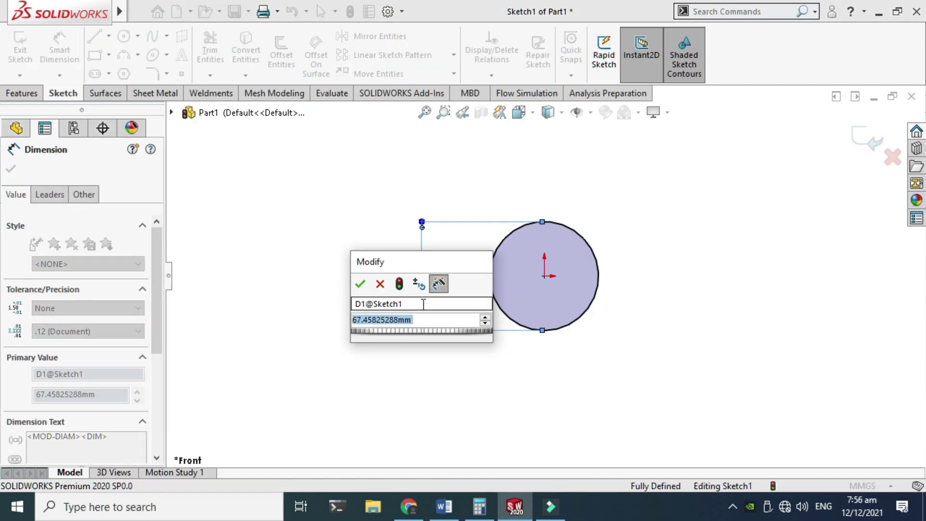
text(0.2)
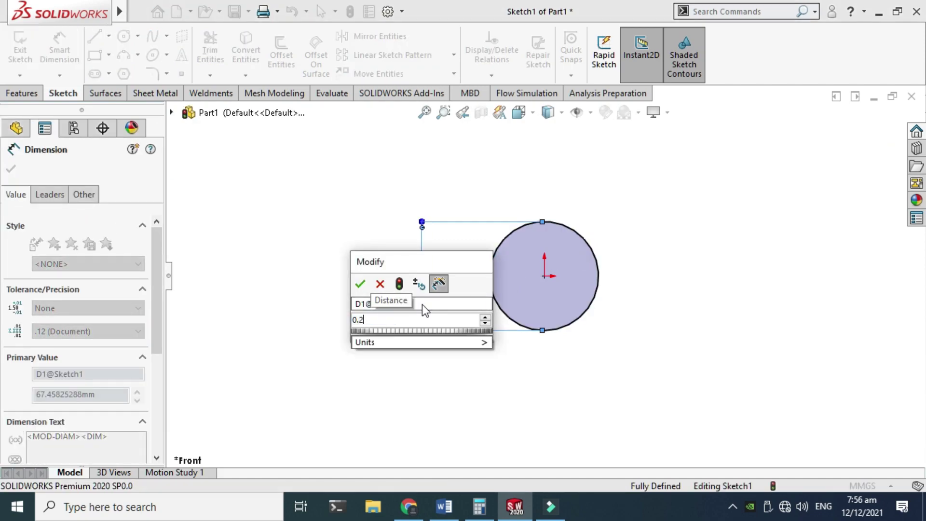
text(m)
key(Return)
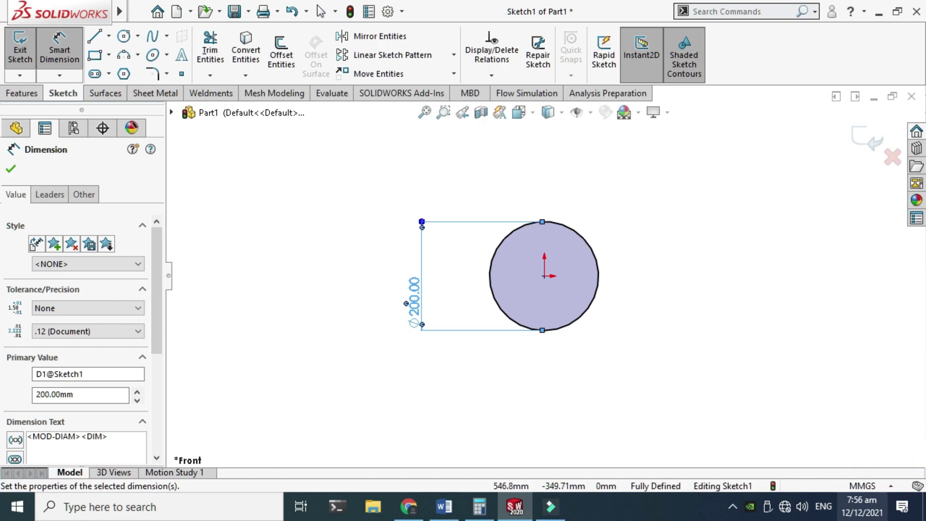
key(Escape)
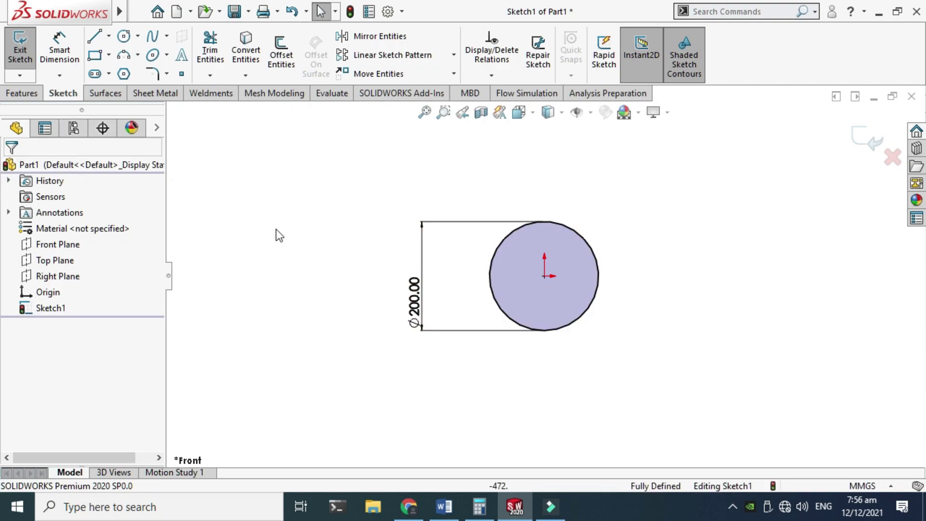
Extrude the circle with the Mid Plane end condition to a depth of 0.03 m, checking the length in the Word document
click(27, 93)
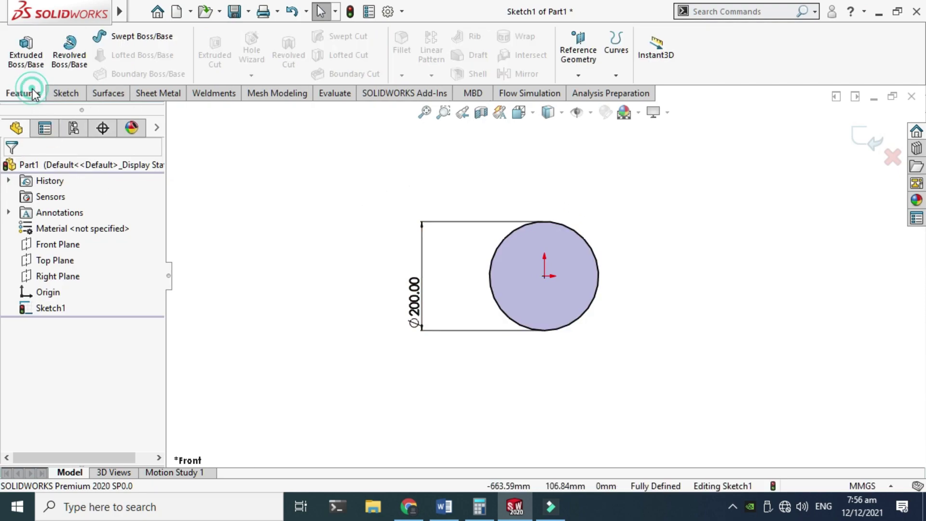
click(29, 48)
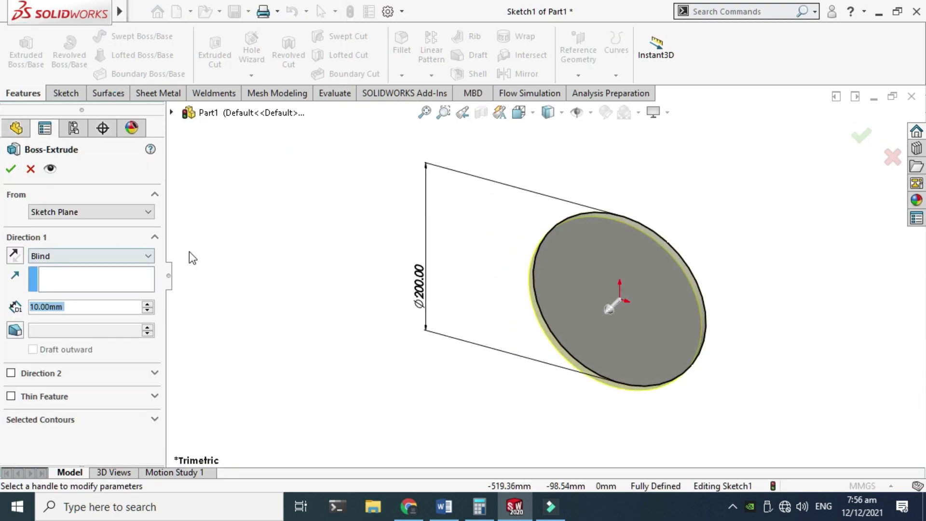
click(448, 505)
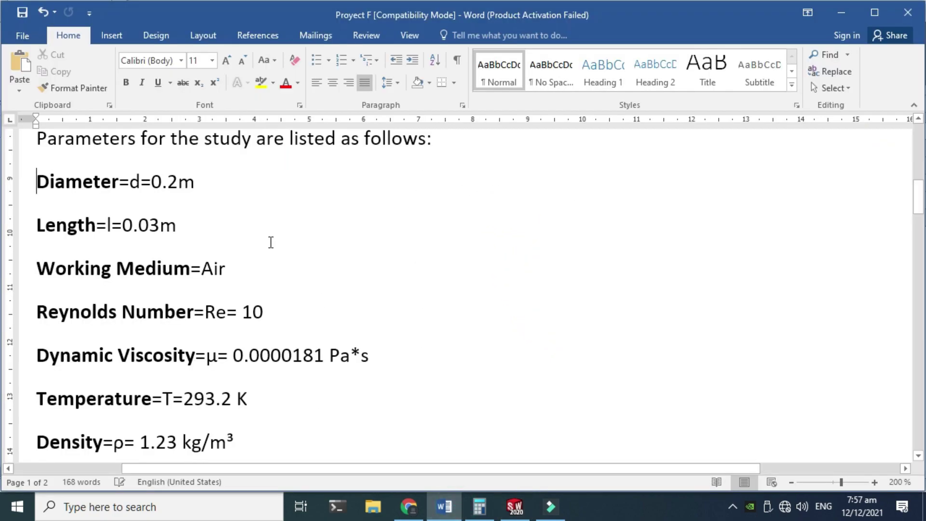
click(457, 511)
click(100, 258)
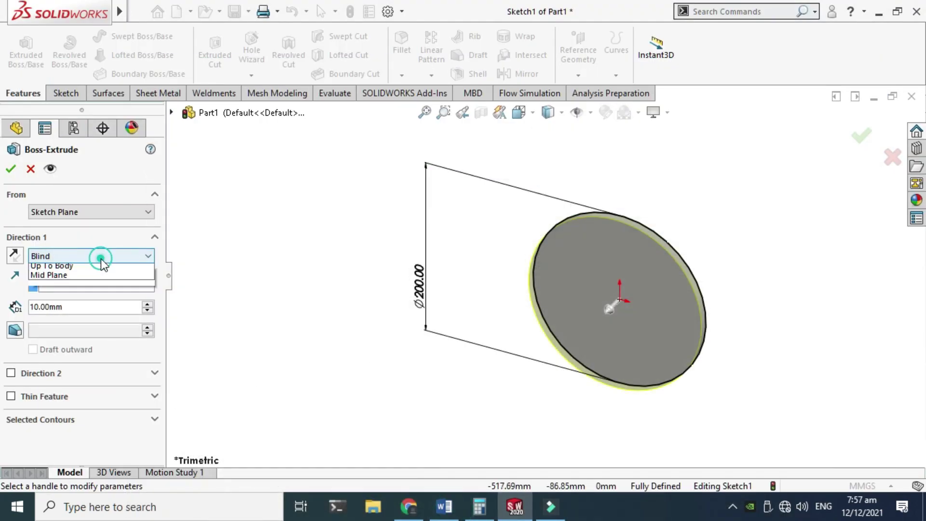
click(102, 317)
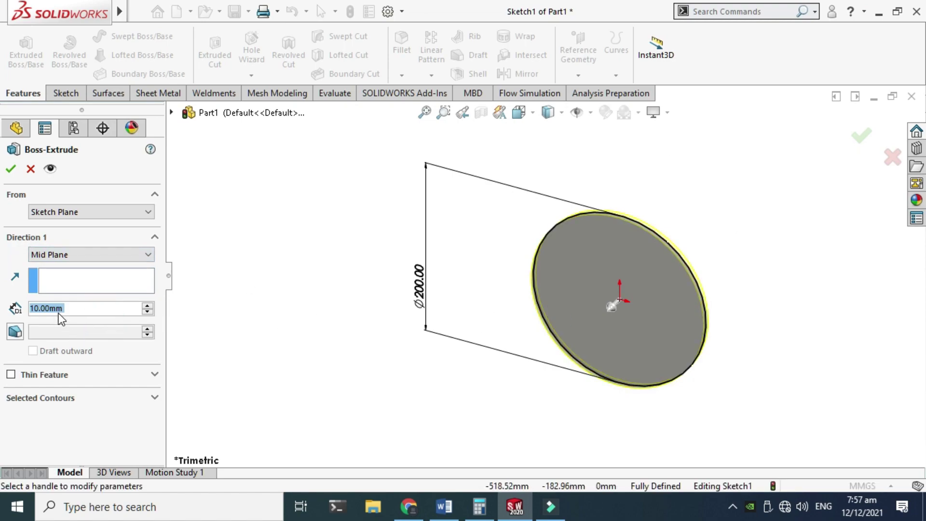
text(0.0)
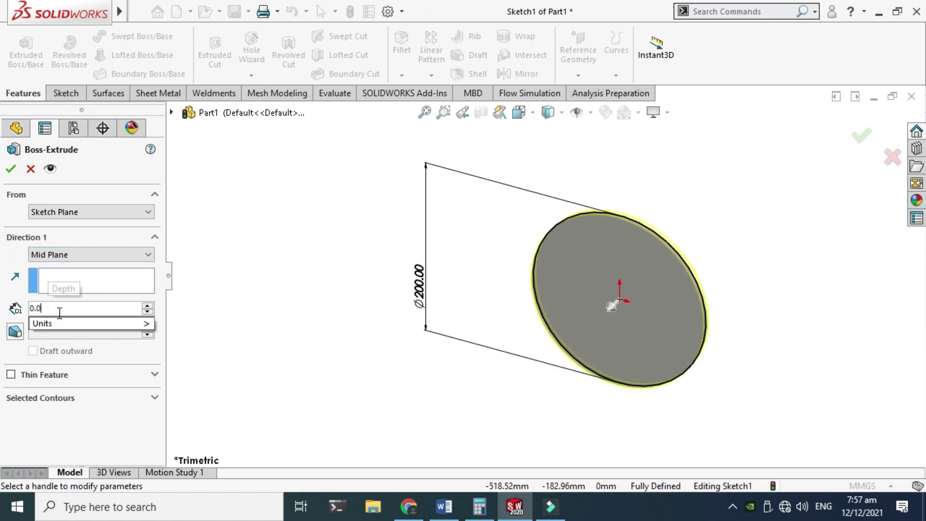
text(0)
key(Return)
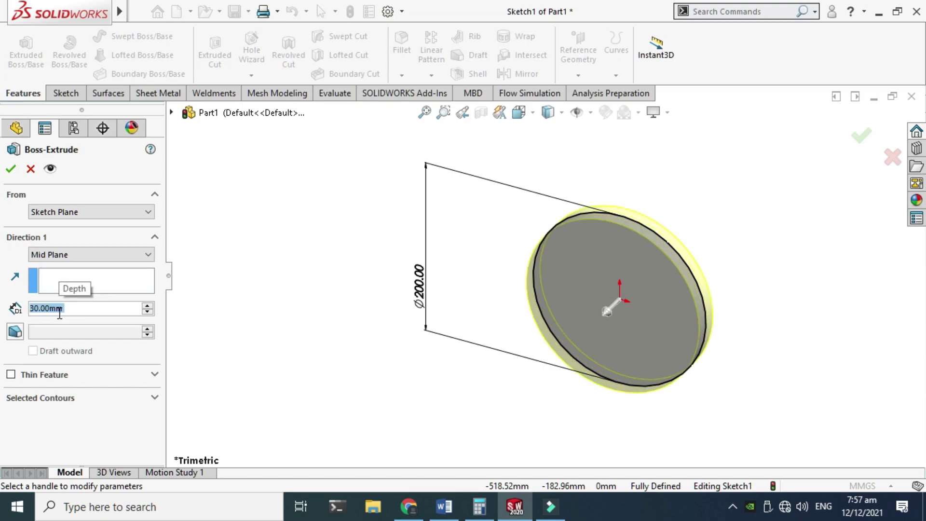
click(10, 168)
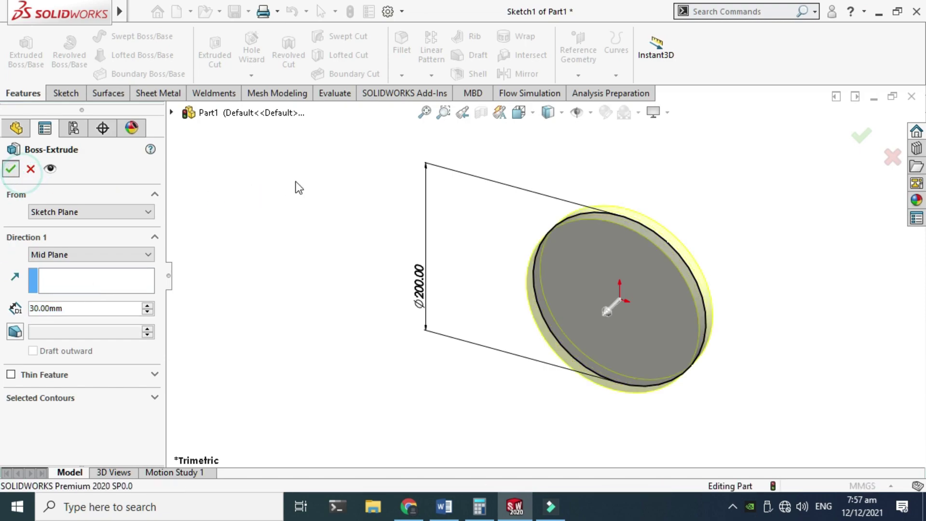
right_click(646, 154)
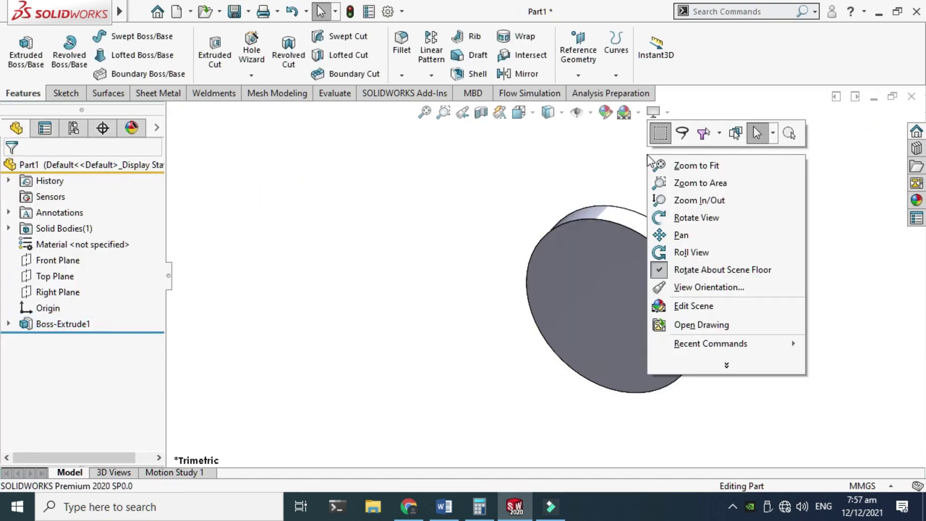
click(681, 215)
drag(667, 230, 640, 226)
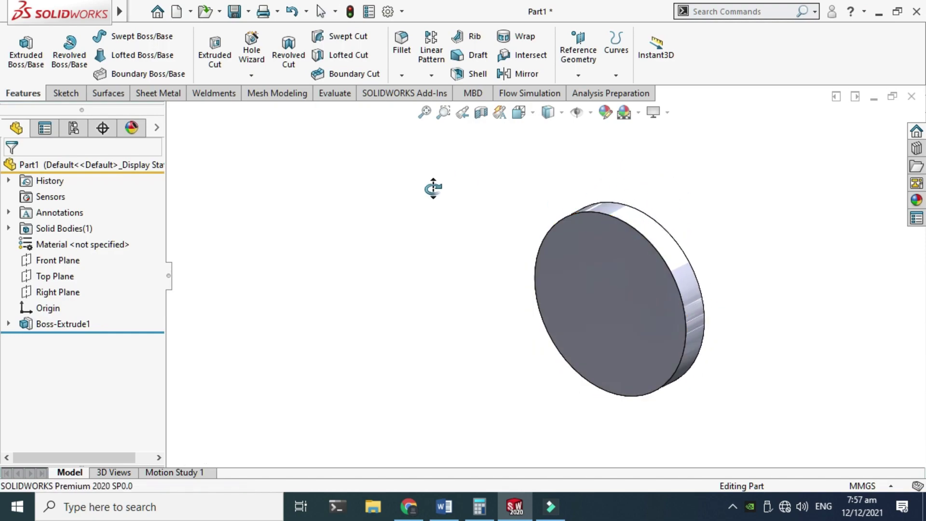
mouse_move(593, 250)
mouse_down()
mouse_move(527, 320)
mouse_move(631, 244)
mouse_move(644, 298)
mouse_move(580, 249)
mouse_up()
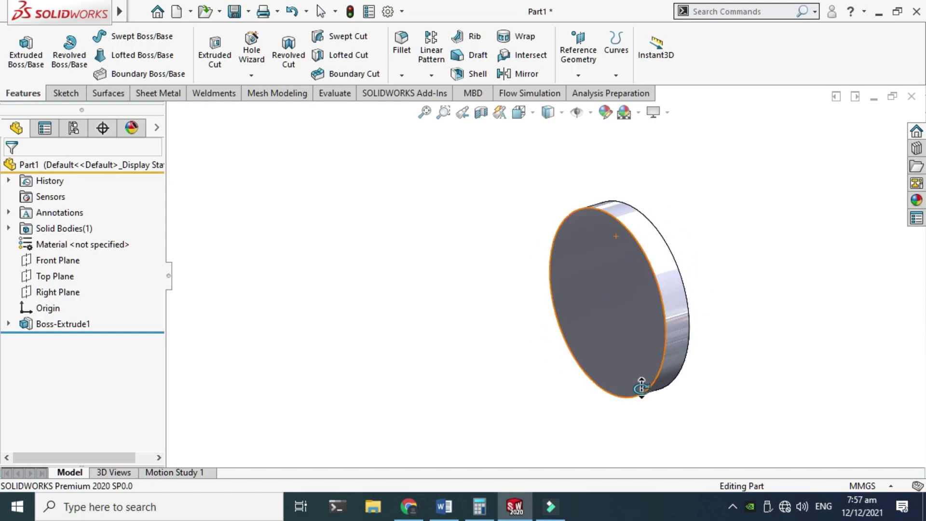
drag(643, 380, 579, 263)
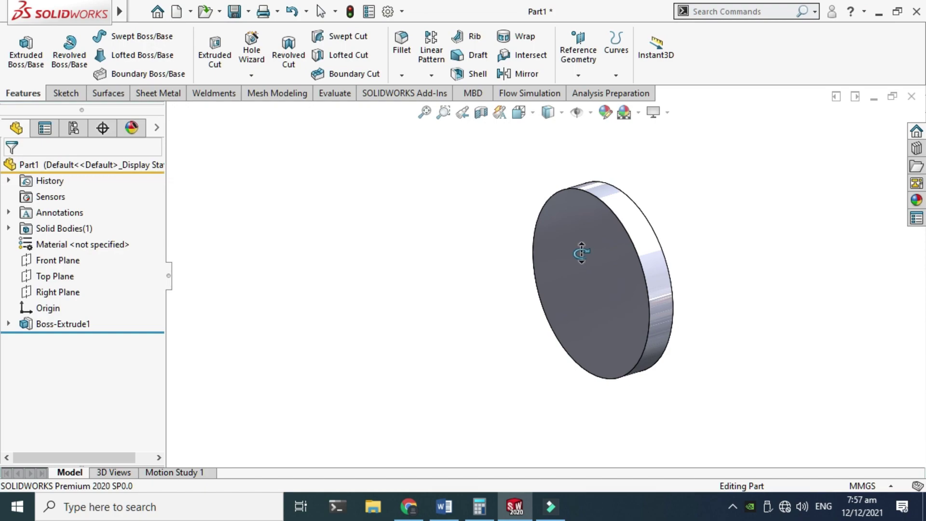
key(Escape)
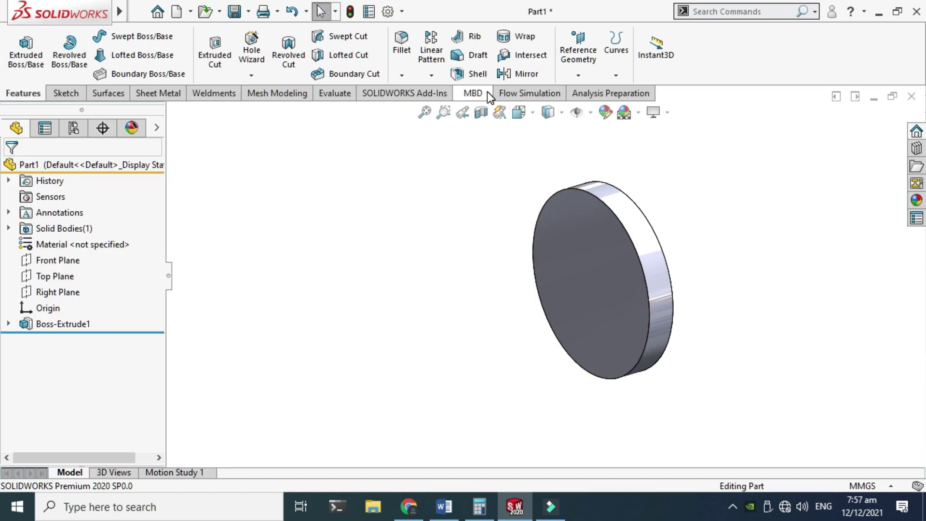
Check the available add-ins in the Add-Ins manager and close it
click(401, 11)
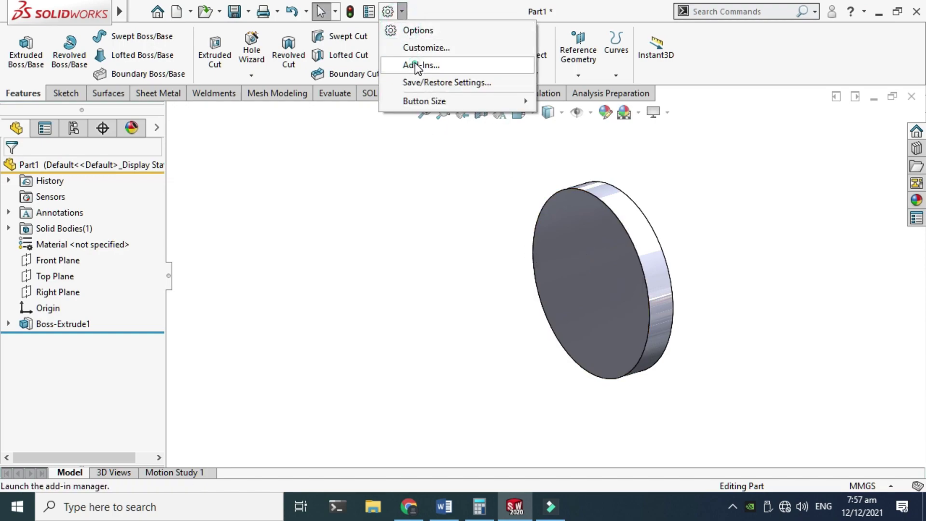
click(412, 64)
click(590, 108)
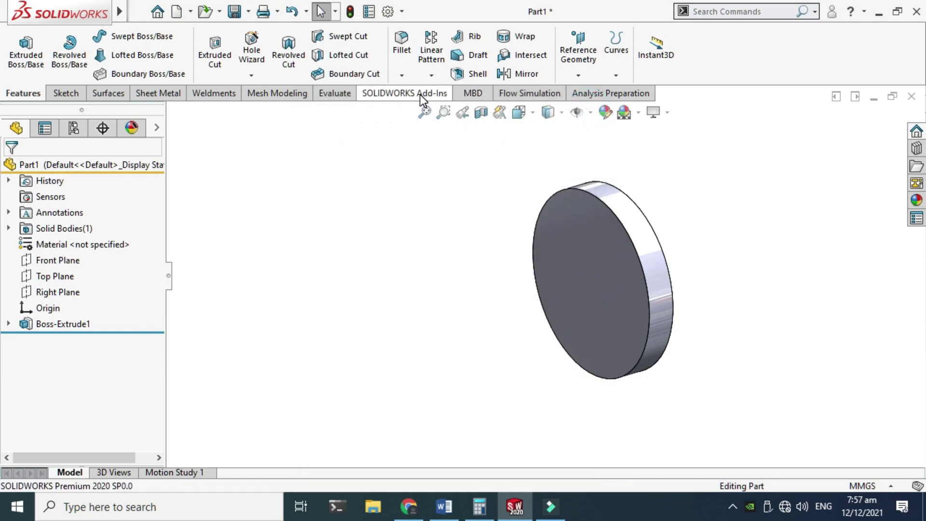
Try to start the Flow Simulation Wizard for the cylinder part
click(523, 94)
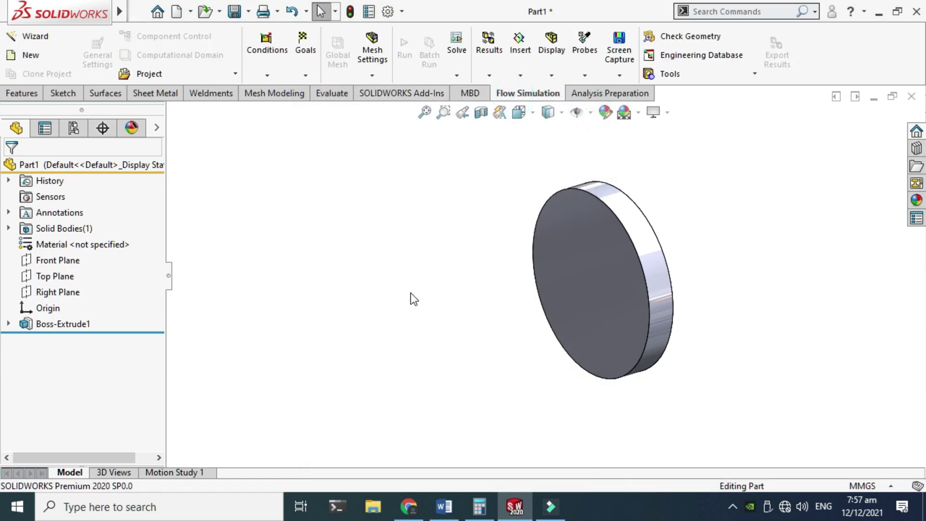
click(31, 38)
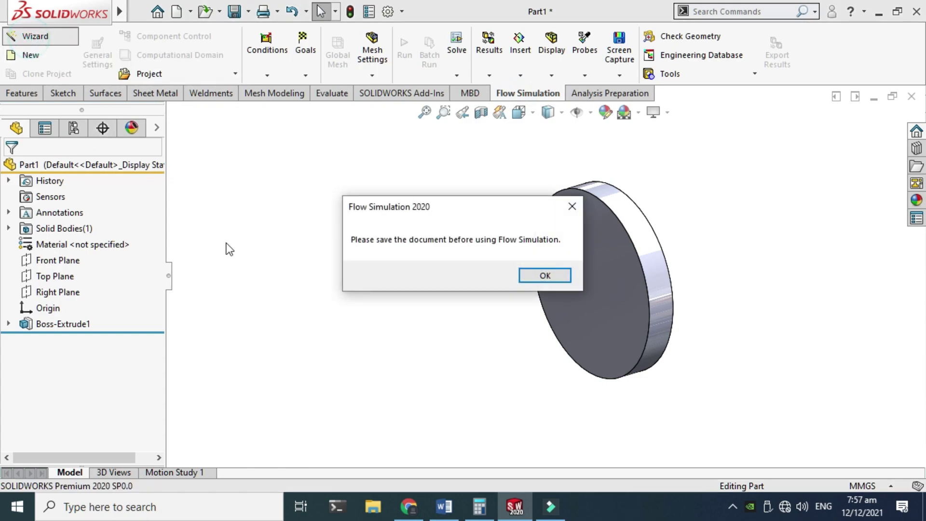
click(542, 276)
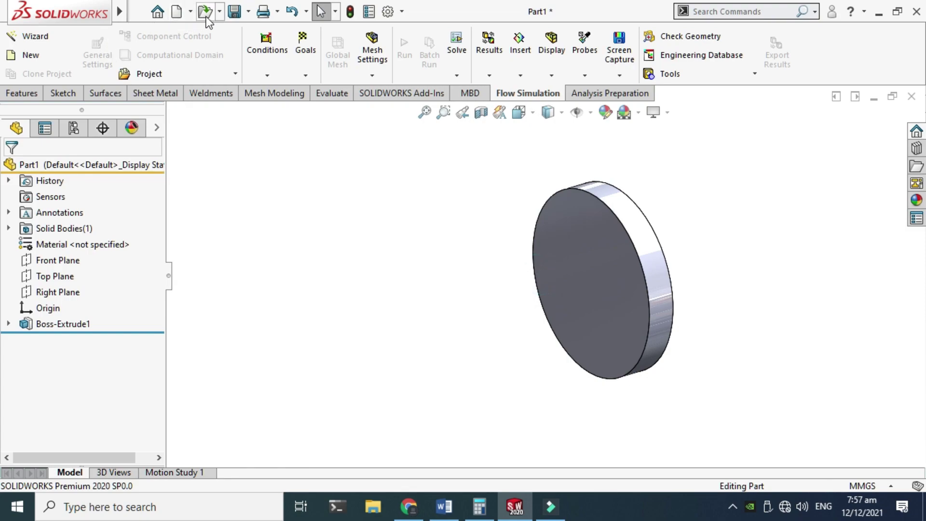
Save the part to the Desktop as Flow Sim in the SOLIDWORKS Part format
click(248, 12)
click(255, 29)
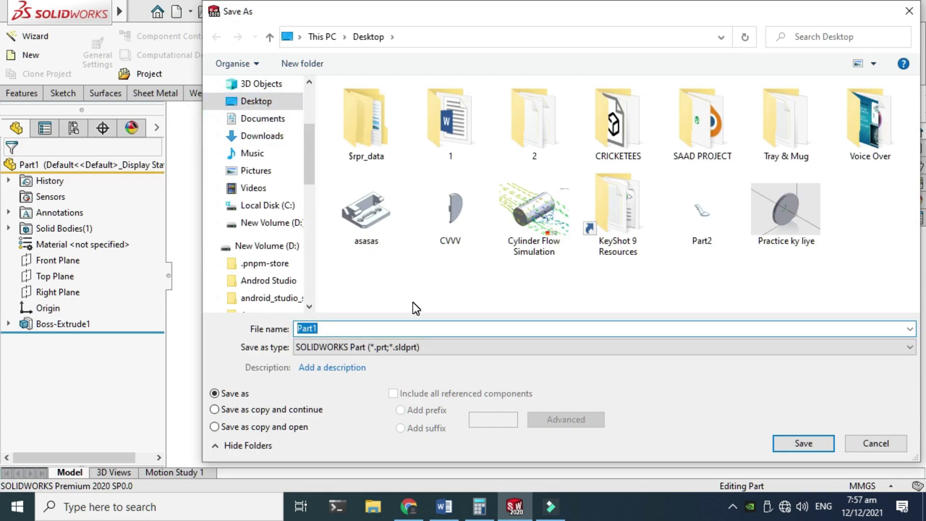
key(BackSpace)
text(Part)
key(Left)
key(Left)
key(Right)
key(Right)
key(BackSpace)
key(BackSpace)
key(BackSpace)
text(F)
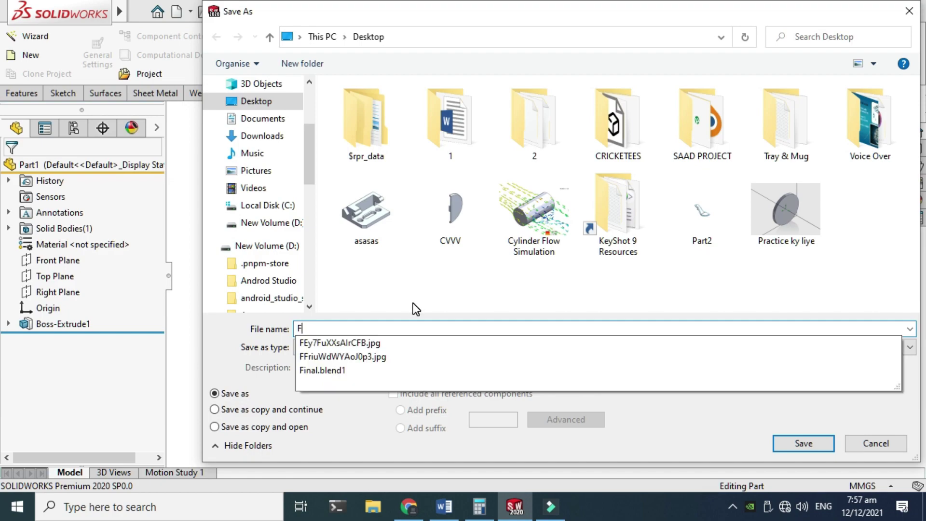
text(low Sim)
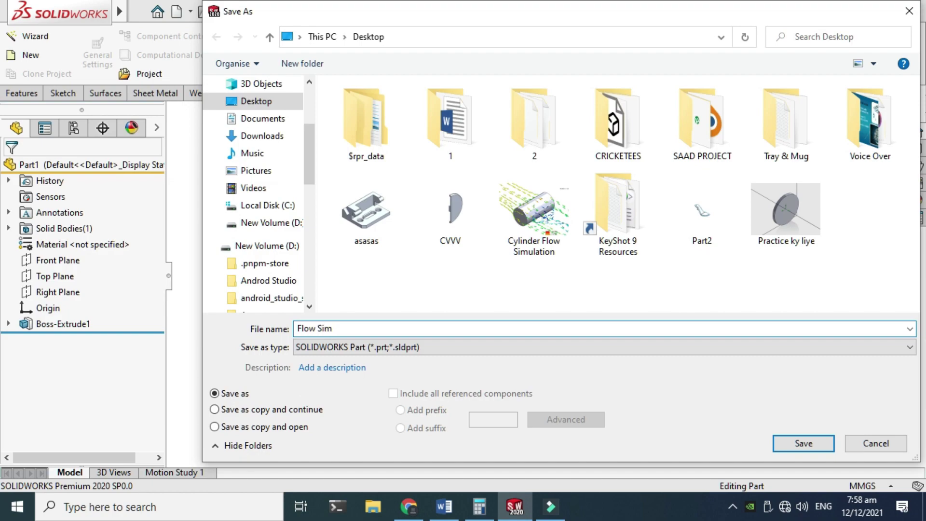
key(Return)
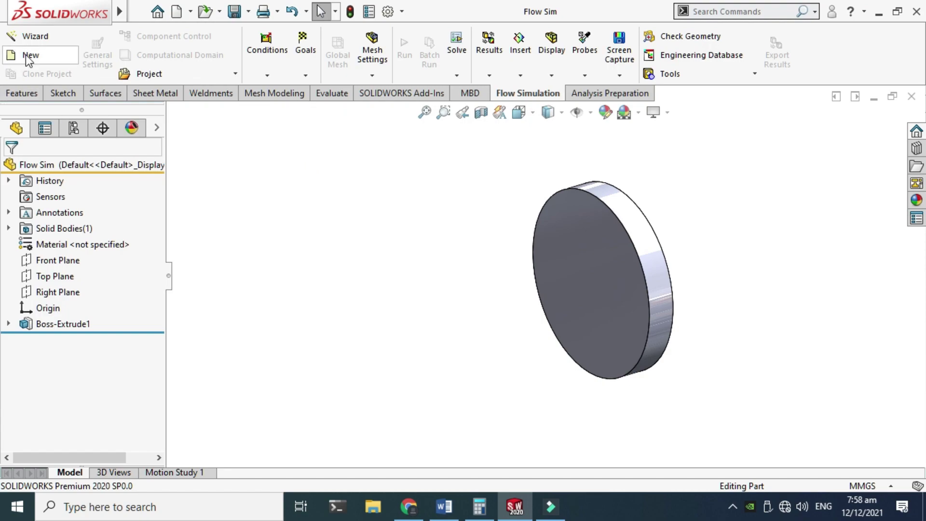
Start a new Flow Simulation project with the Wizard and name it Project1
click(31, 36)
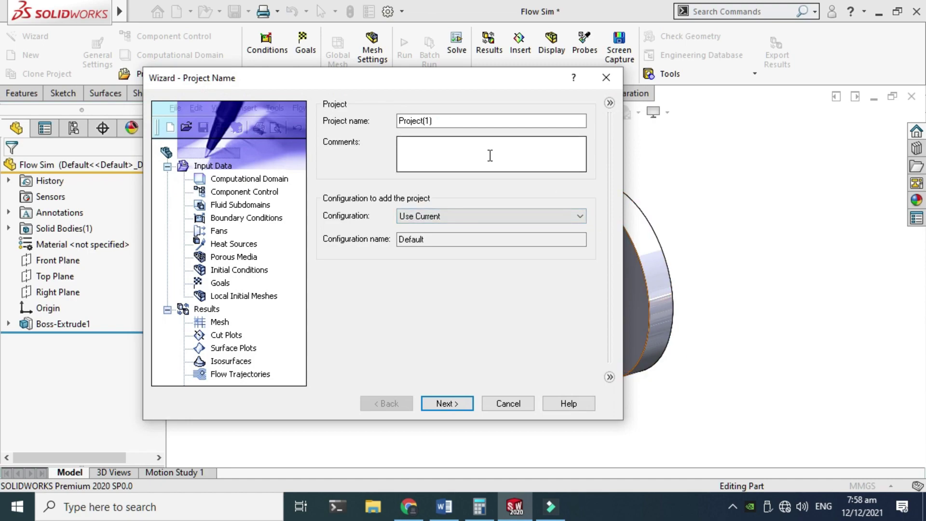
double_click(473, 123)
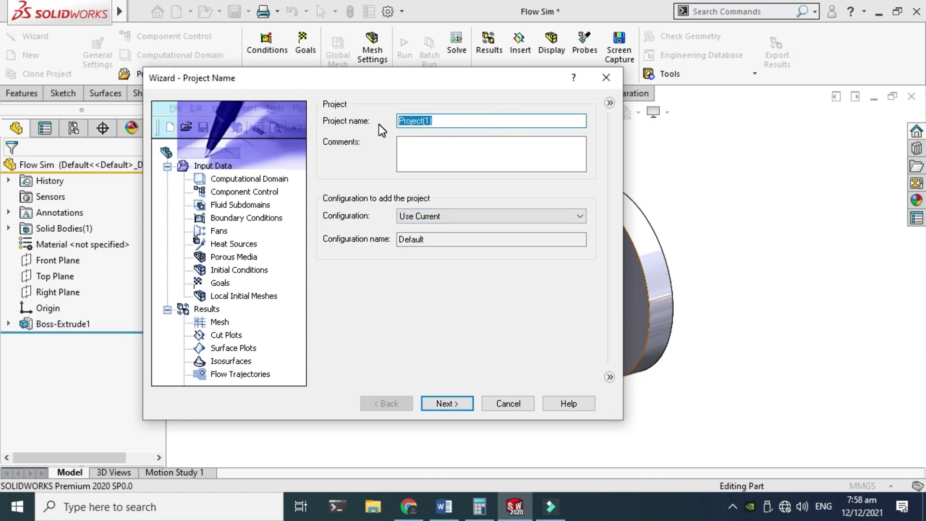
key(BackSpace)
text(Projectp)
key(BackSpace)
text(1)
click(457, 403)
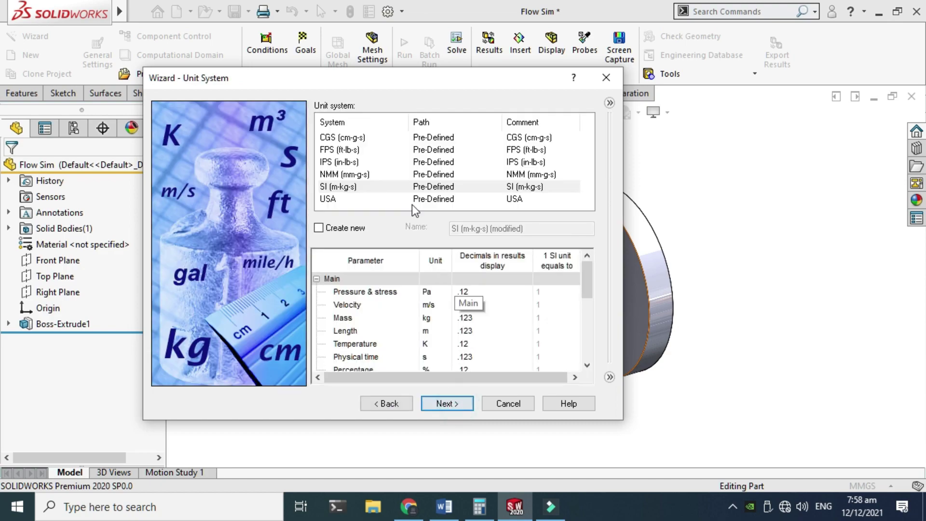
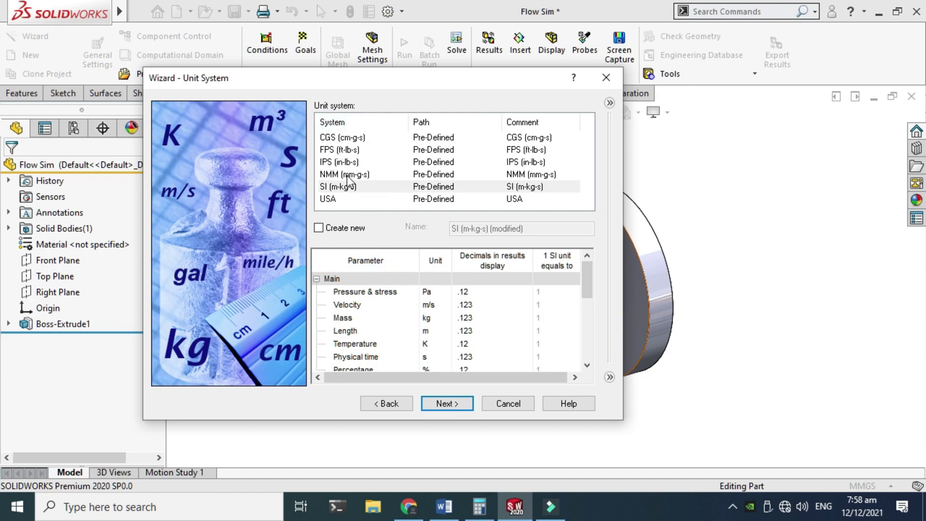
Accept the SI (m-kg-s) unit system and choose External as the analysis type
click(446, 404)
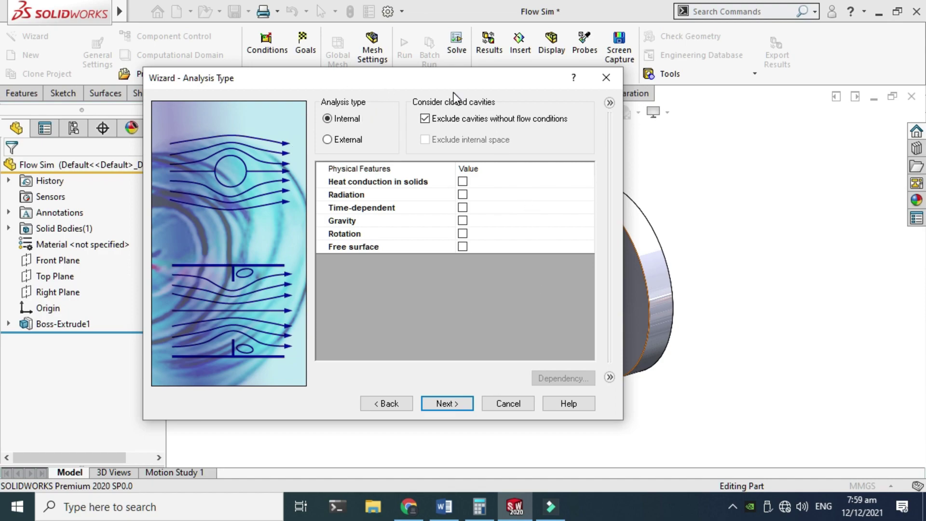
click(328, 140)
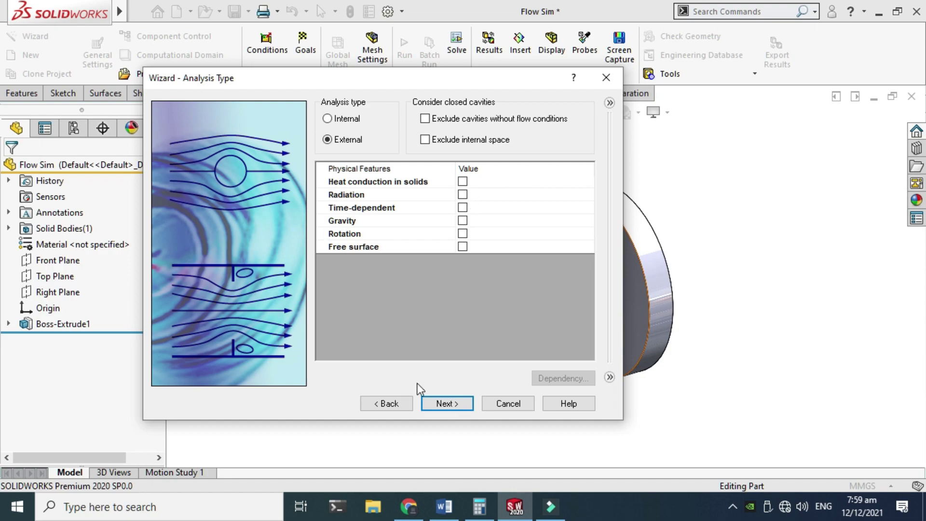
click(448, 403)
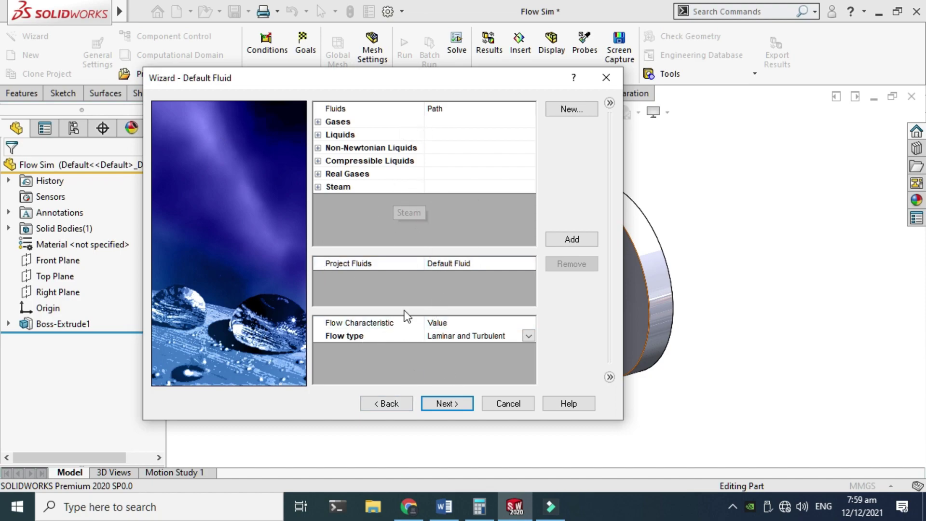
Check the working medium in the Word document and add the predefined gas Air as the project fluid
click(441, 511)
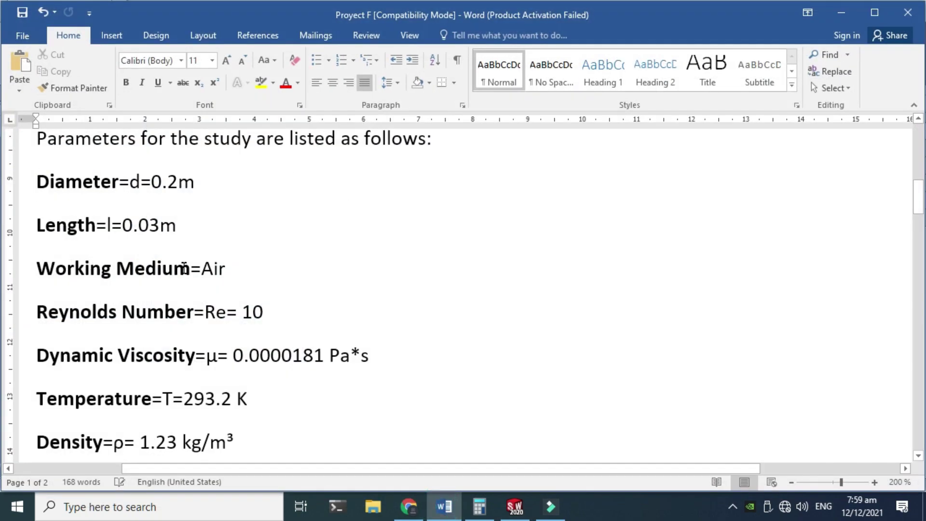
click(444, 506)
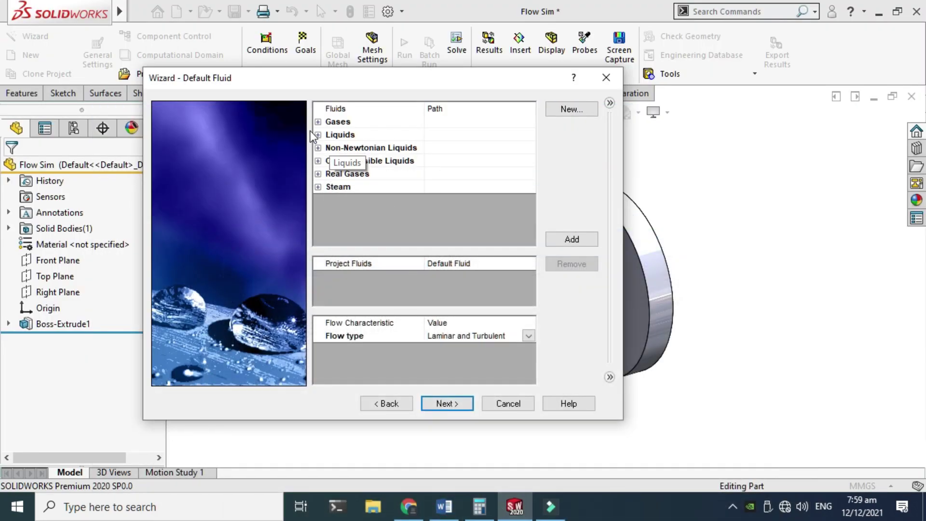
click(320, 122)
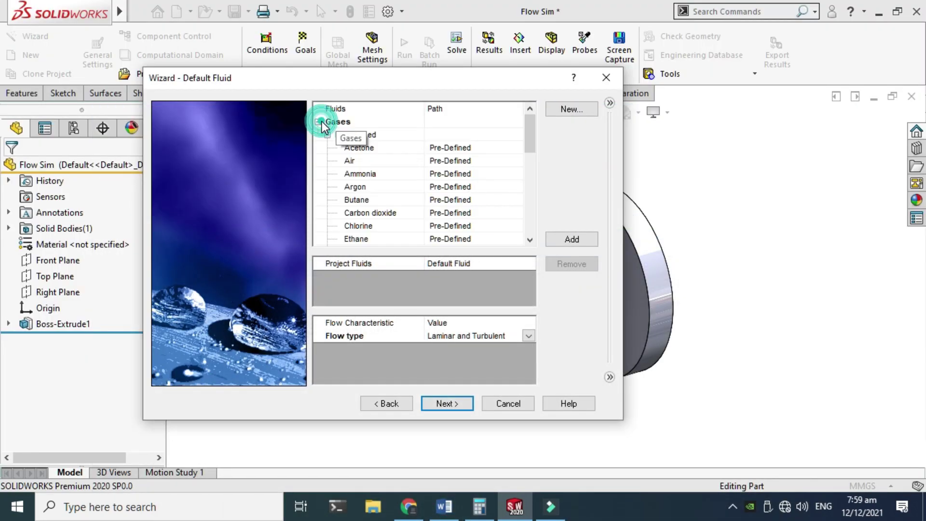
double_click(361, 160)
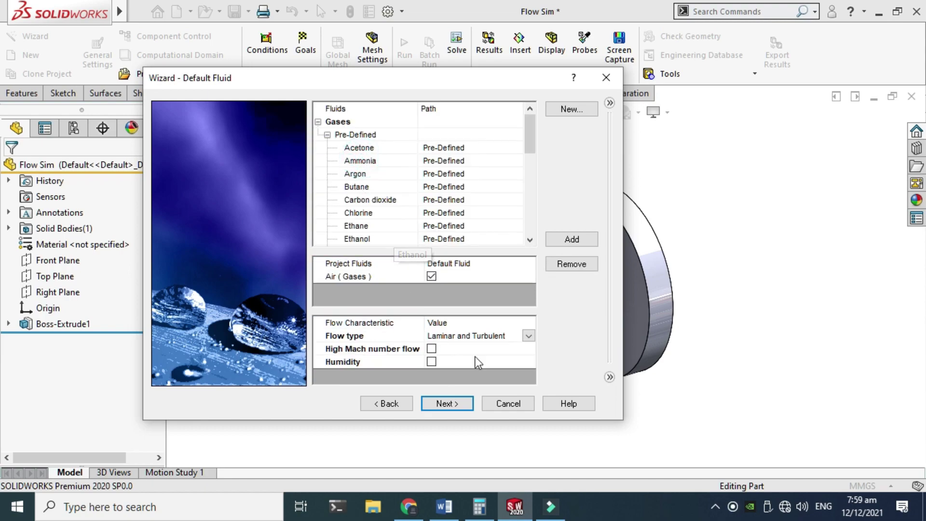
Keep Laminar and Turbulent as the flow type and accept the default fluid settings
click(530, 338)
click(529, 337)
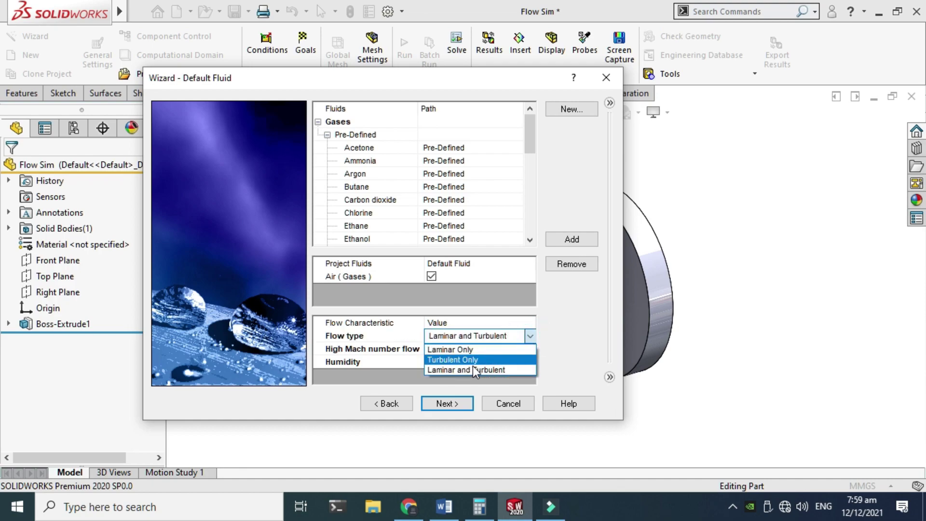
click(499, 371)
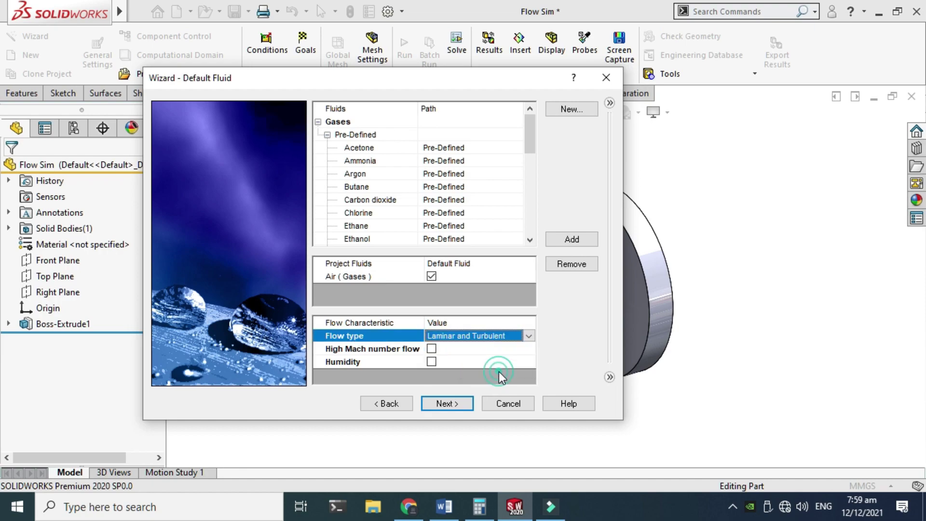
click(448, 402)
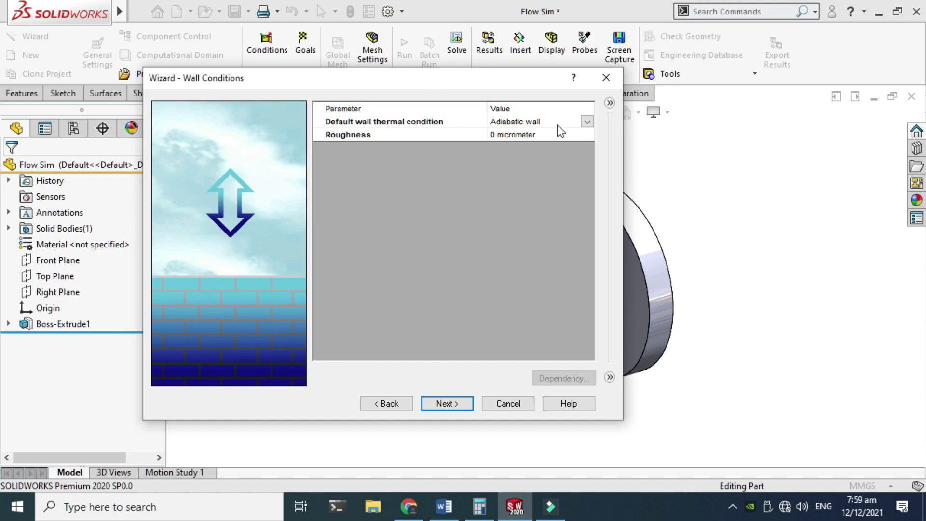
Keep the default wall thermal condition as Adiabatic wall with 0 micrometer roughness and accept the wall conditions
click(588, 122)
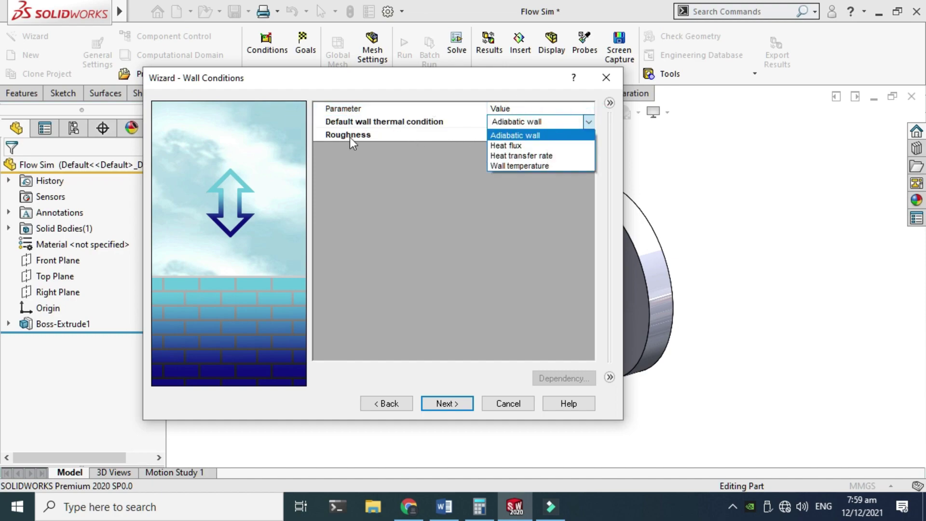
click(460, 88)
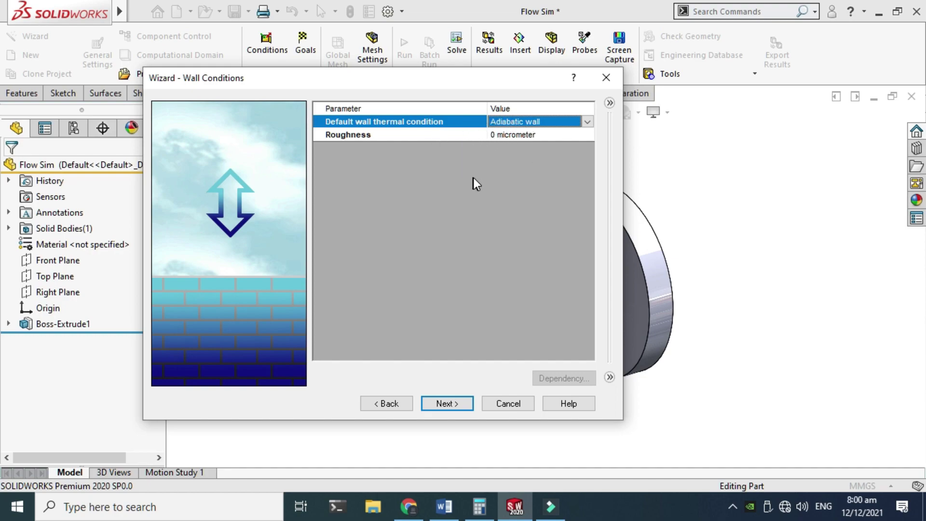
click(442, 403)
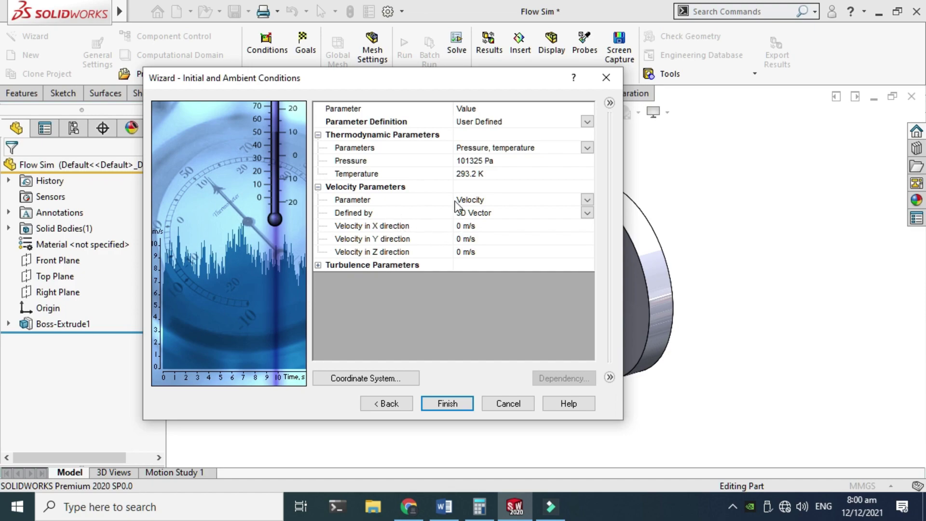
Review the flow parameters in the Word document and the Reynolds number formula on the whatispiping.com page in Chrome
click(442, 504)
scroll(162, 290, down, 1)
scroll(162, 291, down, 1)
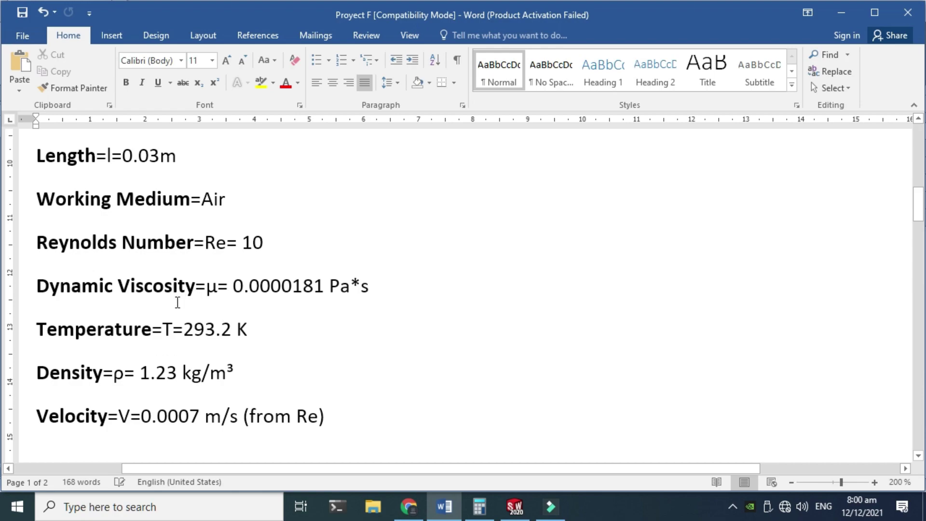
scroll(168, 309, down, 3)
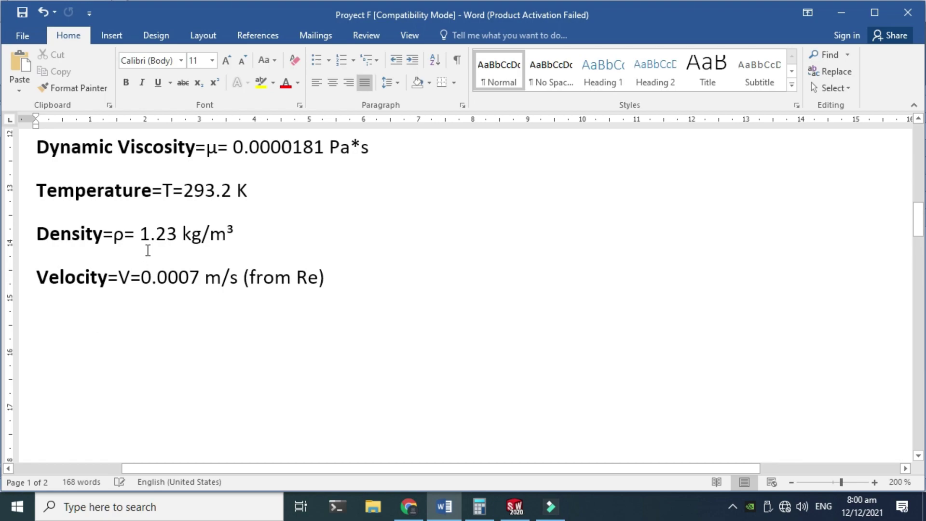
scroll(142, 252, up, 1)
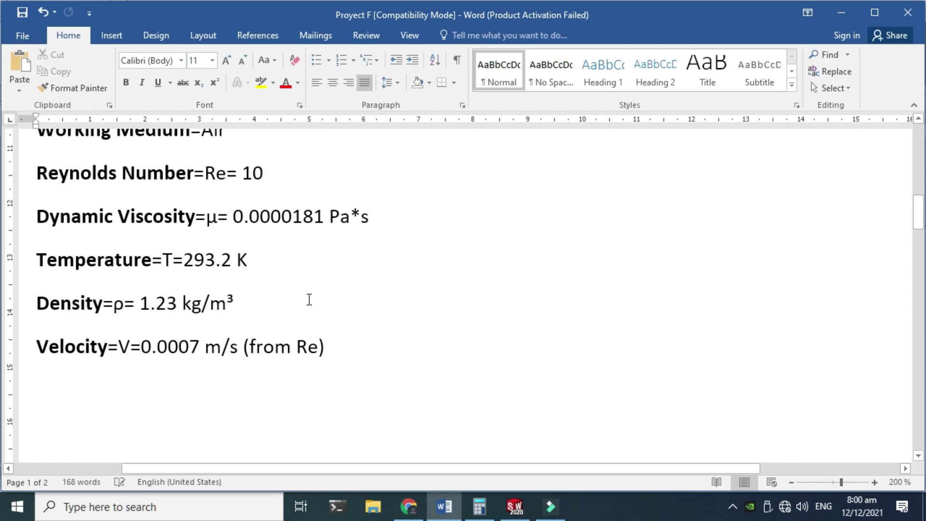
scroll(231, 343, up, 2)
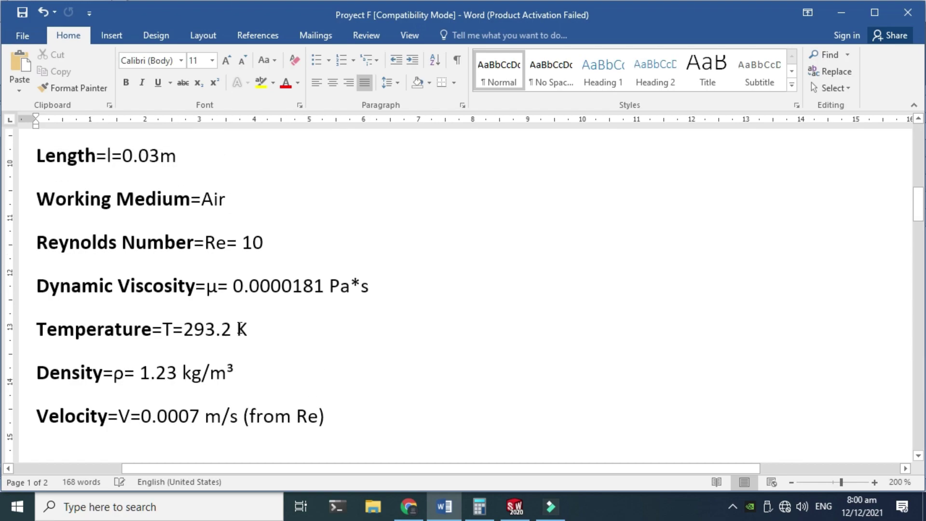
click(409, 507)
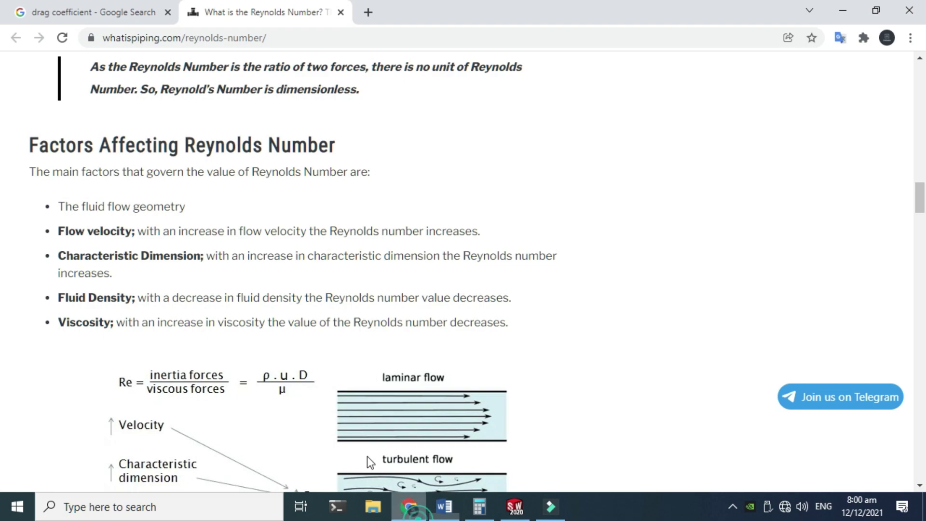
scroll(260, 169, down, 2)
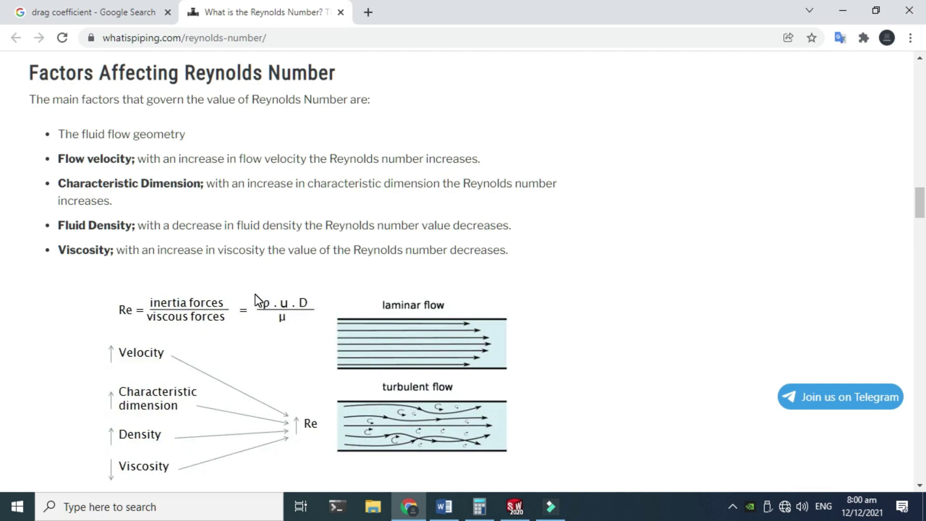
Examine the Reynolds number formula and its terms on the web page against the viscosity, density and velocity values in the Word document
scroll(255, 295, up, 10)
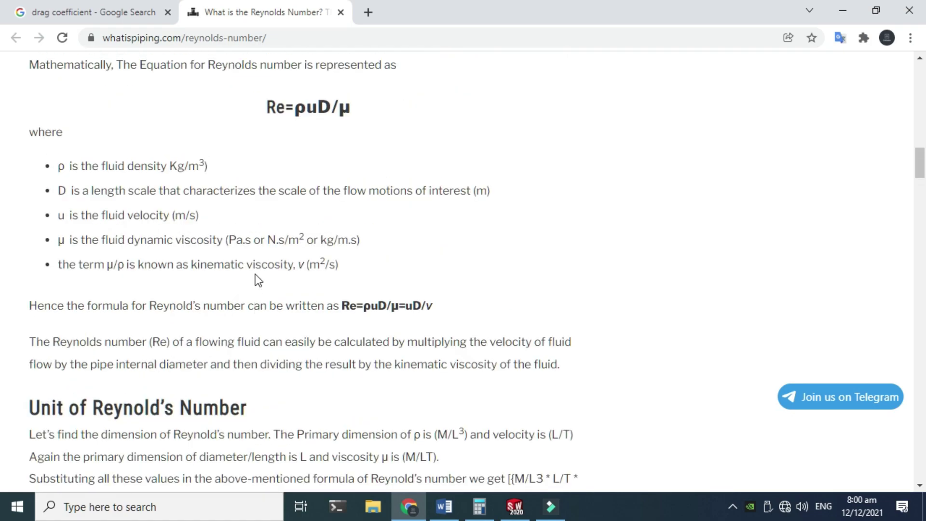
scroll(255, 274, up, 14)
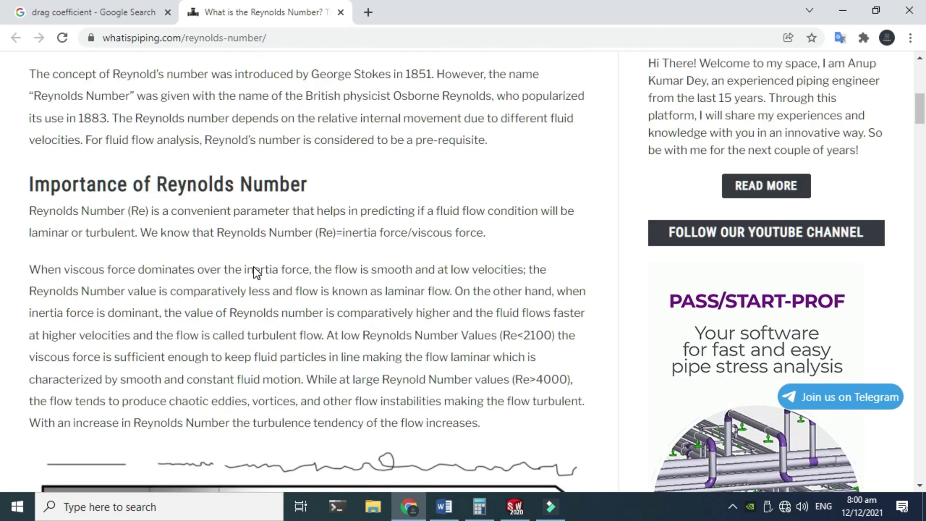
scroll(255, 272, down, 20)
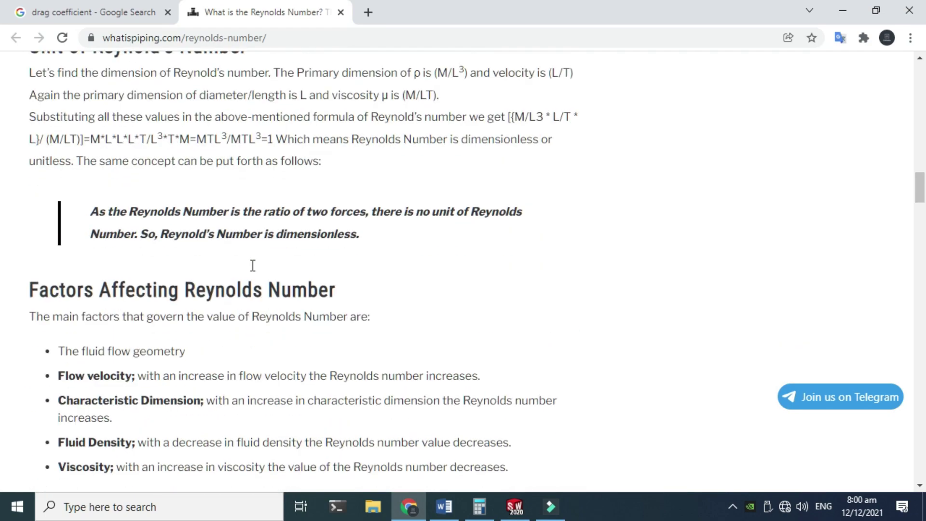
scroll(253, 265, down, 4)
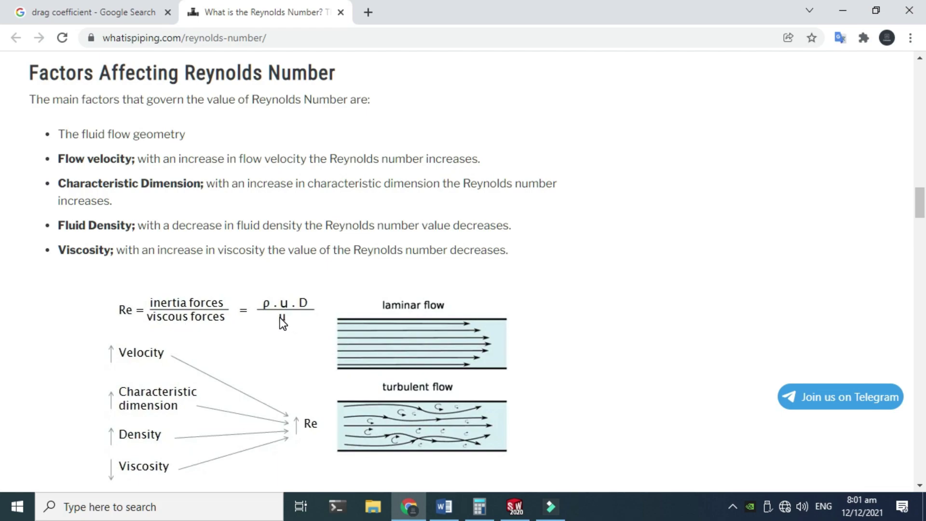
click(443, 506)
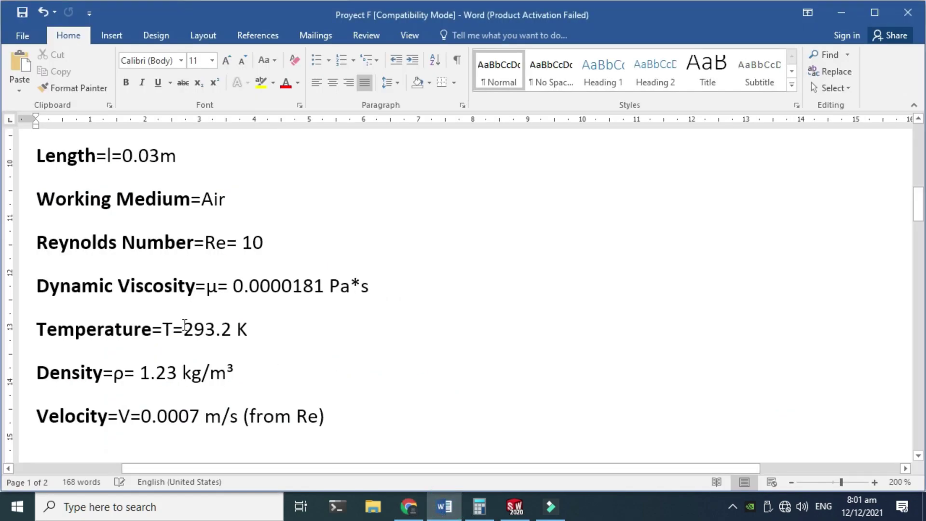
scroll(181, 324, down, 1)
scroll(178, 325, up, 1)
click(409, 506)
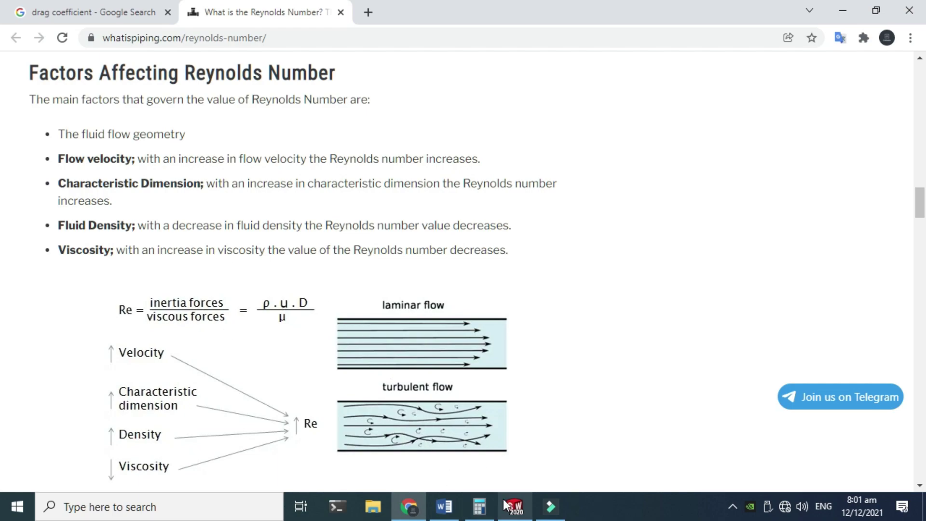
click(455, 507)
scroll(212, 262, down, 2)
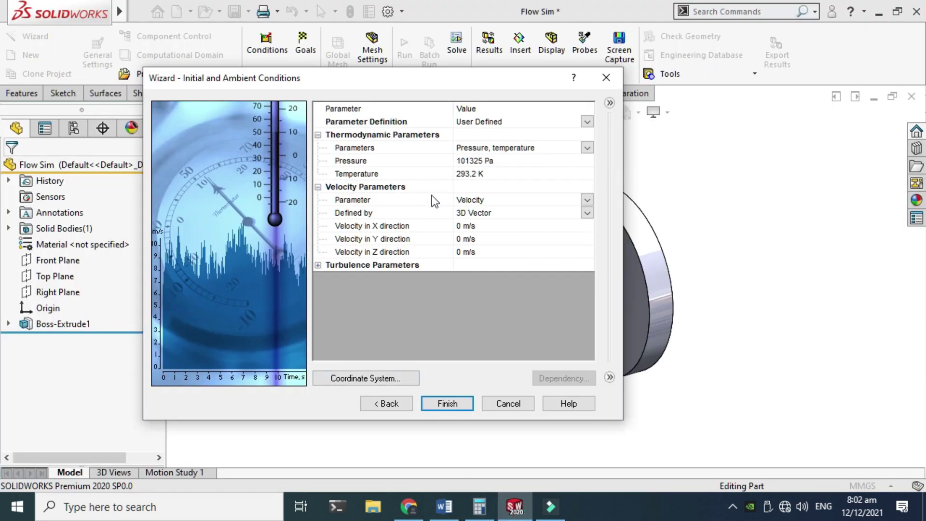
Switch back to SOLIDWORKS, set the ambient velocity in the X direction to 0.0007 m/s and finish the project wizard
click(462, 224)
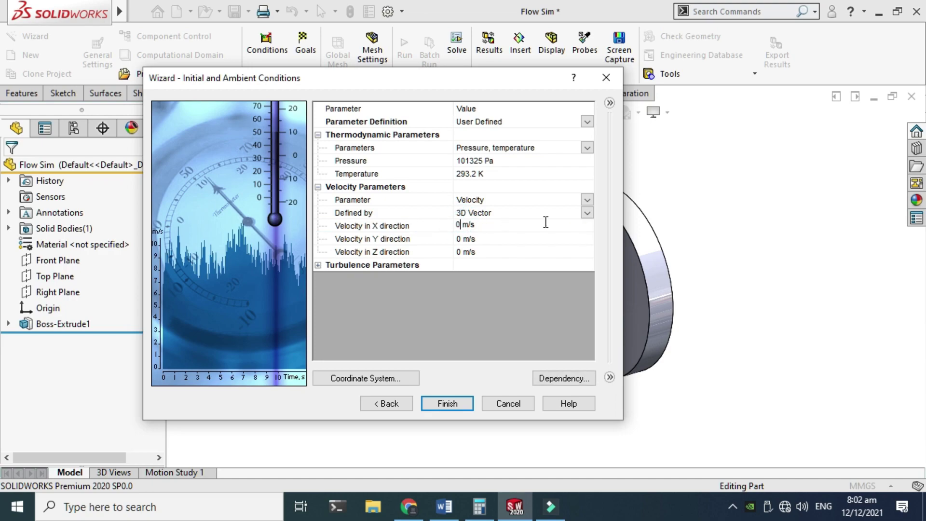
text(.0007)
click(462, 398)
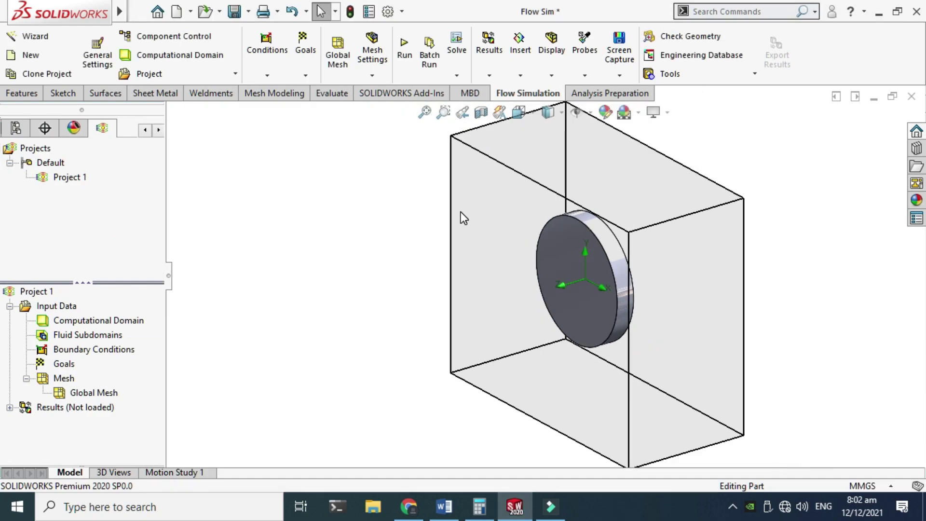
Add a global goal for Force (X) to the flow project
right_click(747, 147)
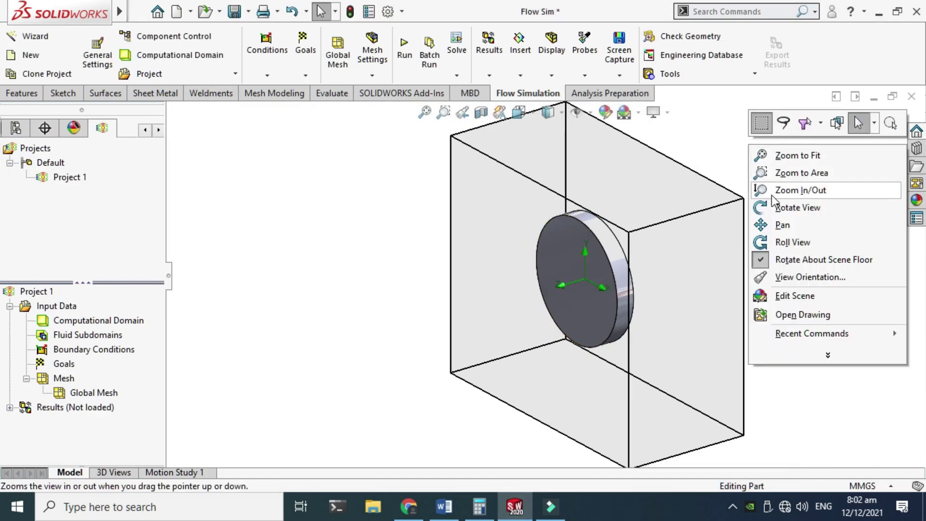
click(772, 209)
drag(771, 209, 698, 186)
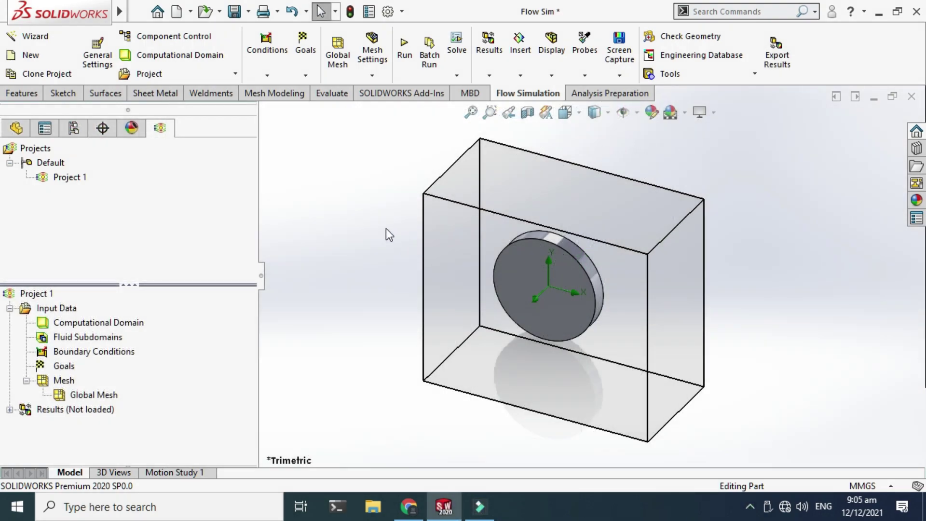
right_click(65, 370)
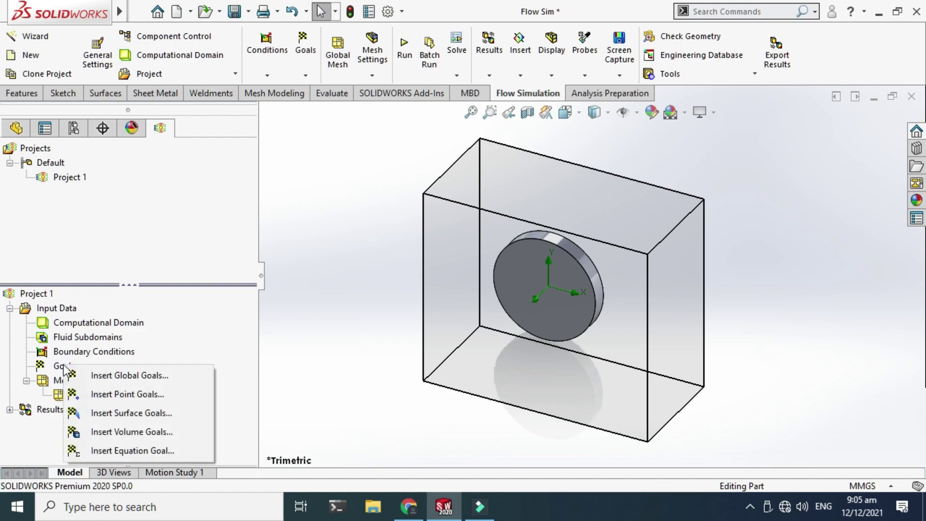
click(91, 380)
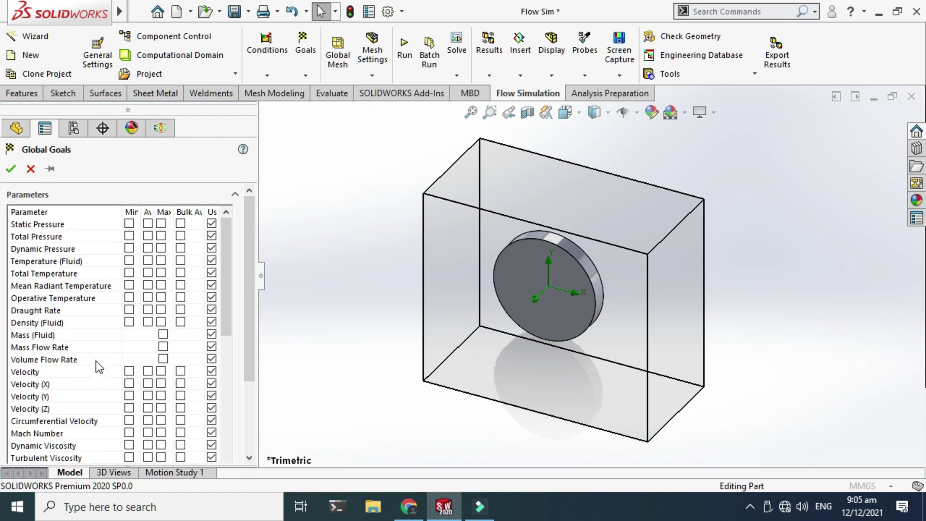
drag(223, 268, 229, 287)
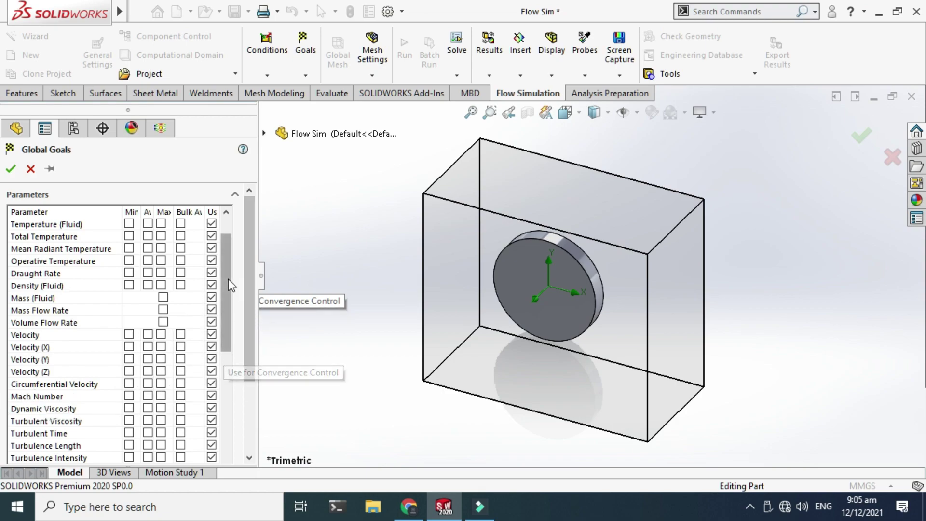
drag(228, 278, 187, 398)
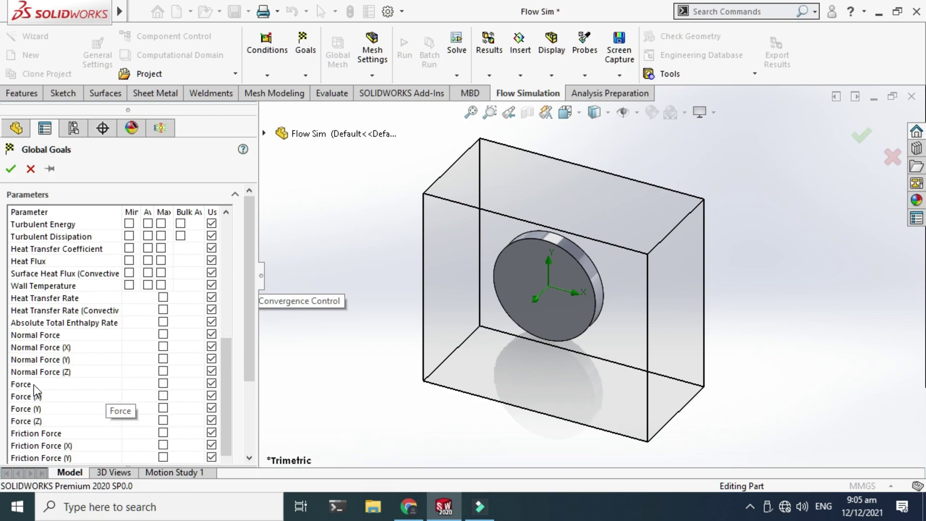
click(163, 397)
click(11, 169)
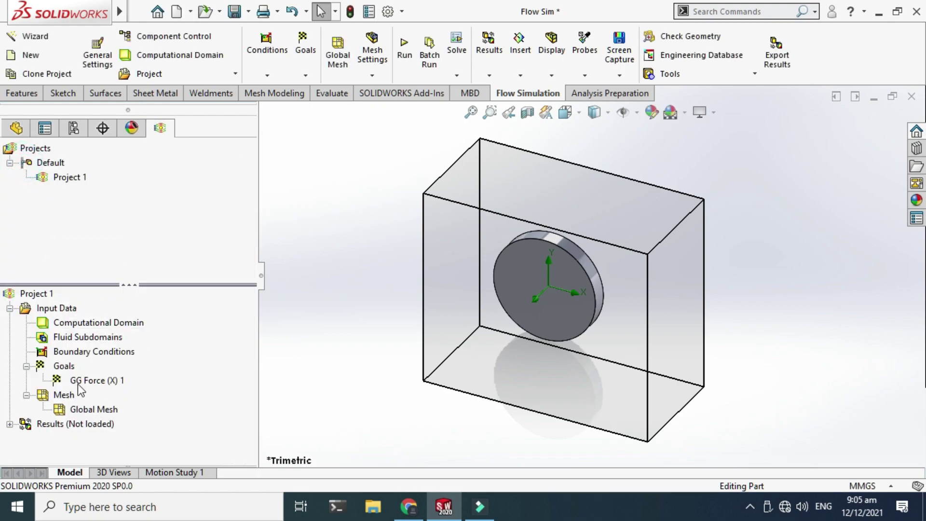
Create an equation goal named Cd: the Force (X) goal times 2, divided by 1.23 * 0.0007^2 * π times the squared radius
right_click(66, 369)
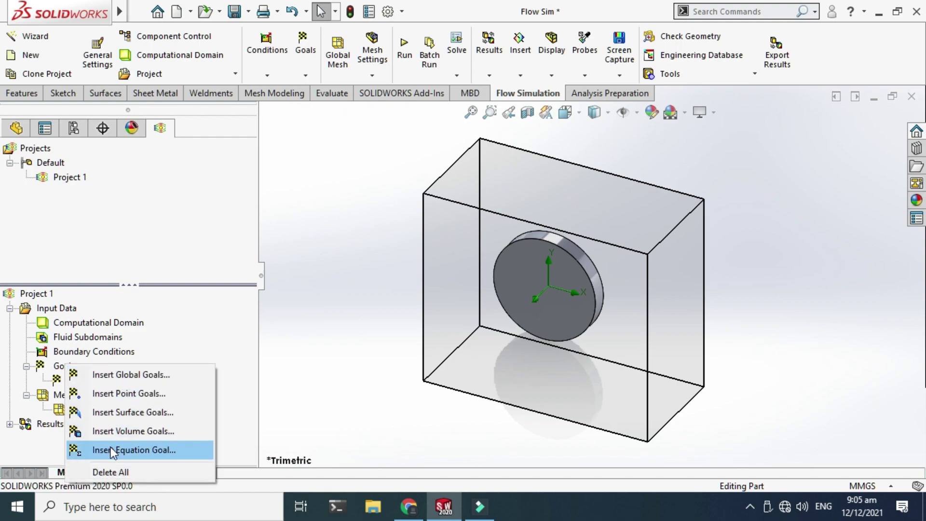
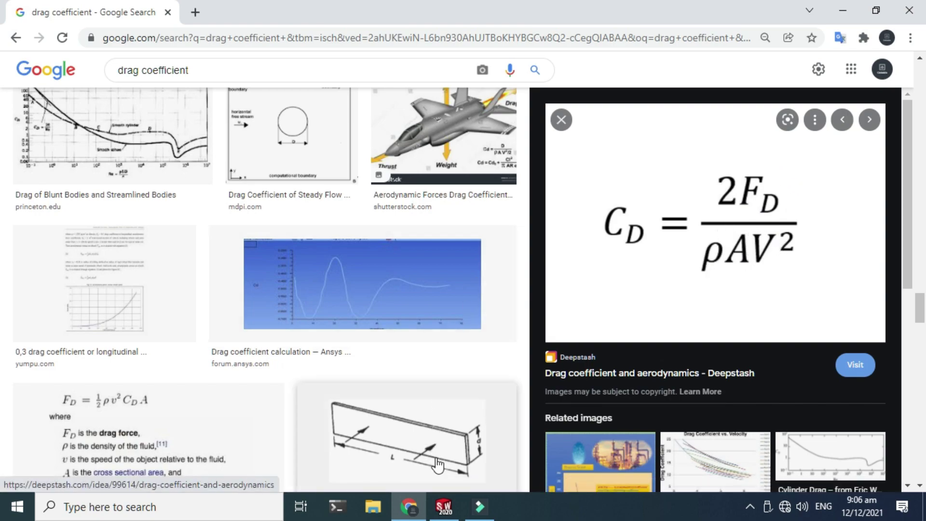
click(444, 507)
click(85, 324)
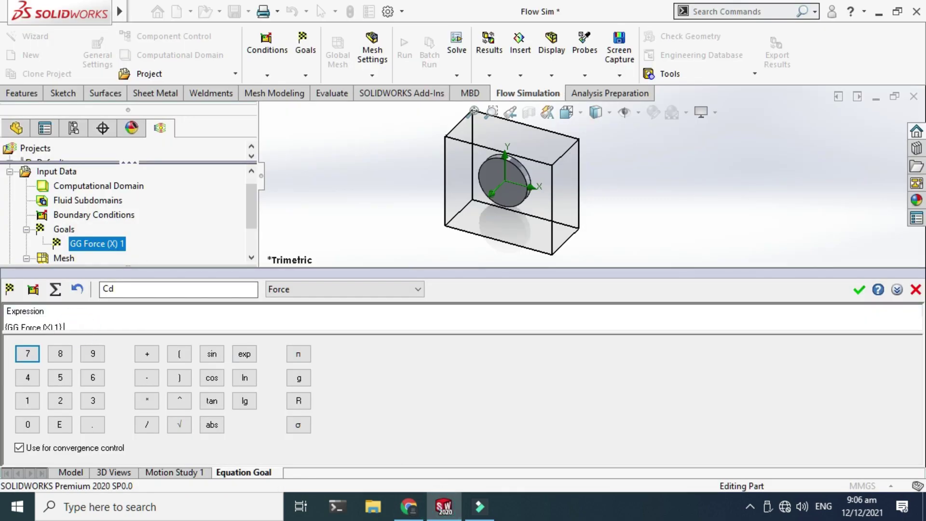
text(*2)
text((1)
text(.2)
text(3 * 0.0007)
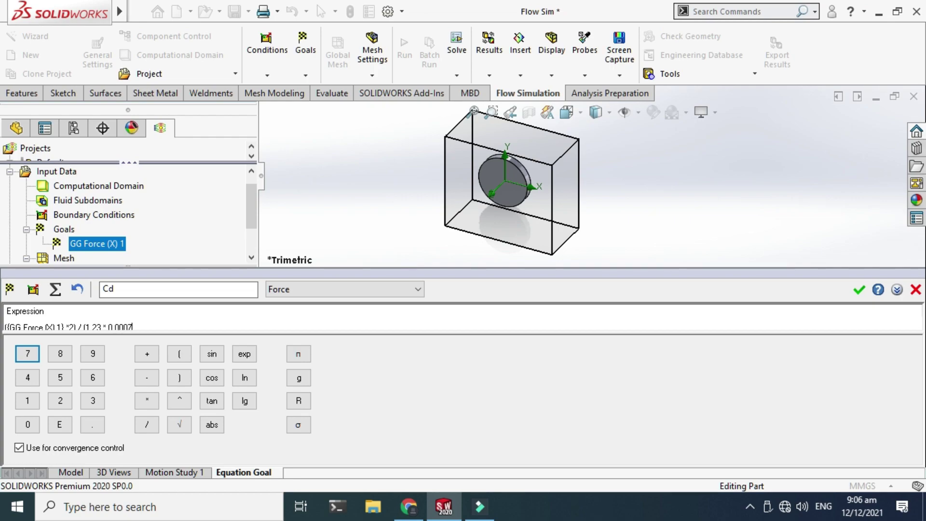
text(^2 *)
click(299, 354)
text(^2)
click(205, 327)
click(859, 289)
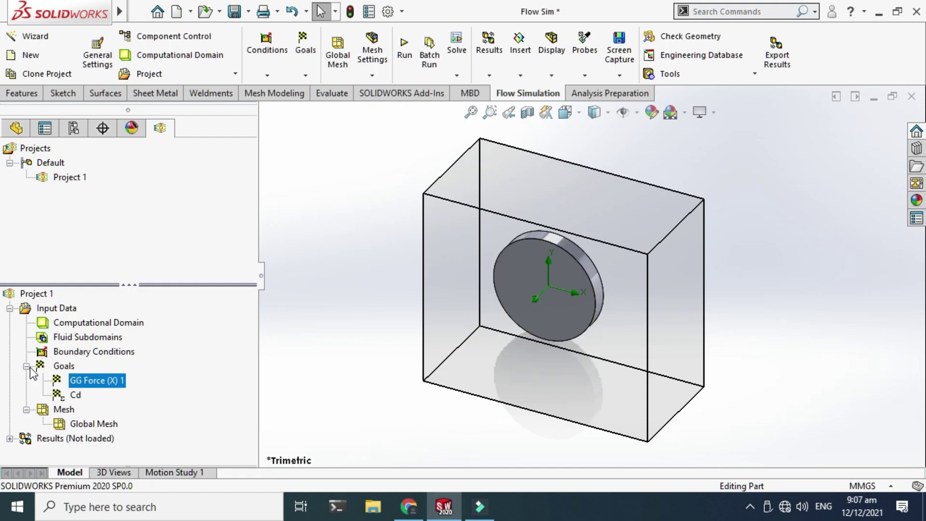
Check the Cd and Force (X) goals, and accept the automatic global mesh settings at level 3
click(75, 396)
click(86, 381)
click(337, 51)
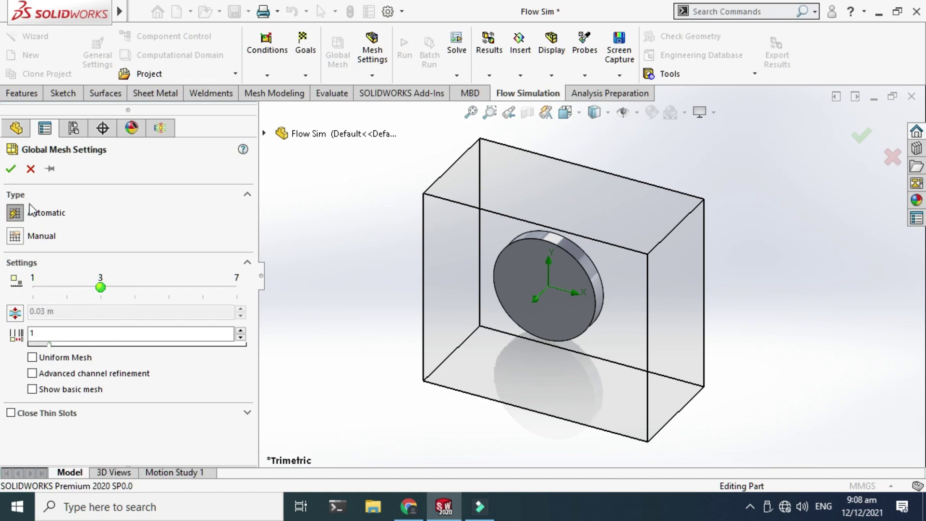
click(11, 169)
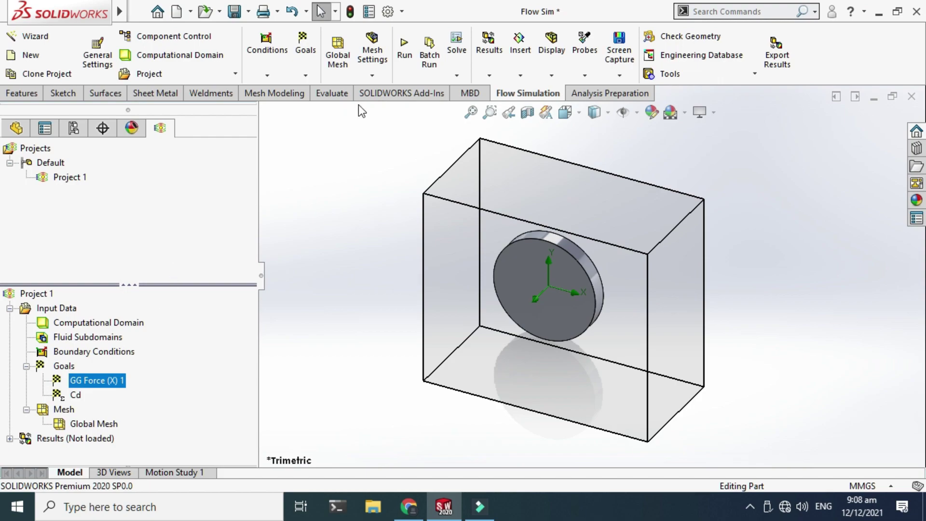
Run a new calculation on this computer with all cores and load the results when it finishes
click(405, 53)
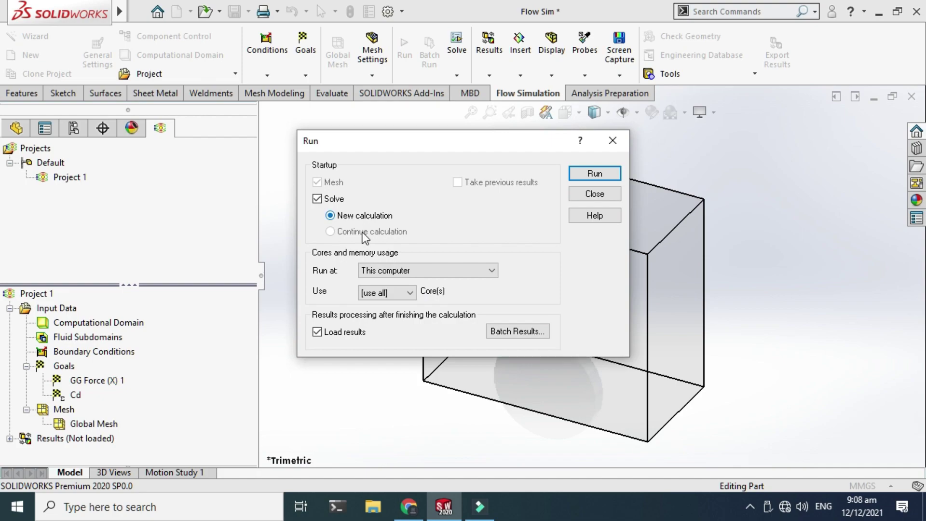
click(393, 293)
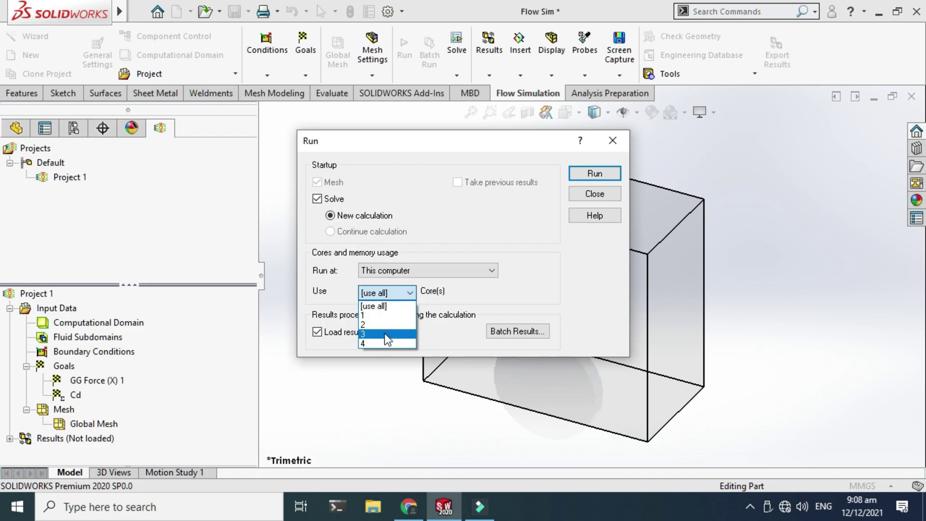
click(373, 305)
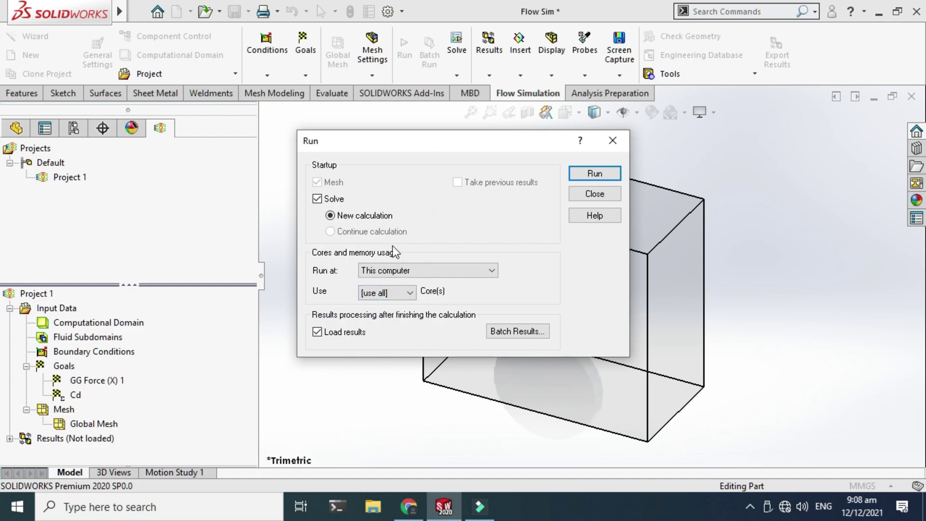
click(581, 173)
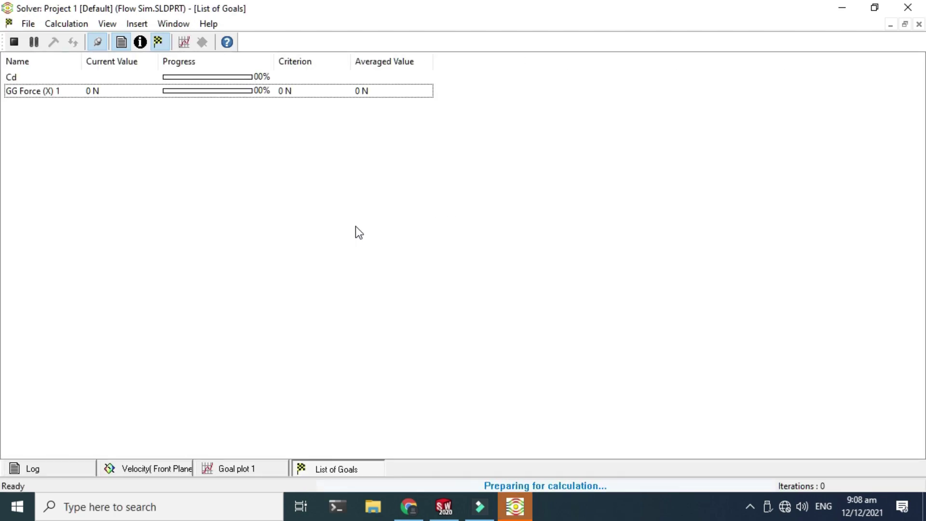
Inspect the solver's Front Plane velocity preview, goal plot and list of goals during the calculation
click(159, 469)
click(220, 467)
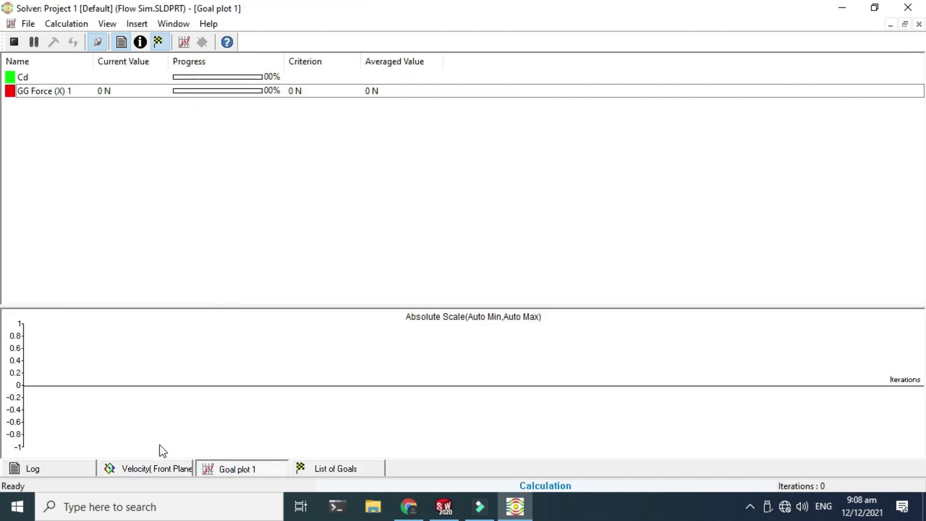
click(163, 467)
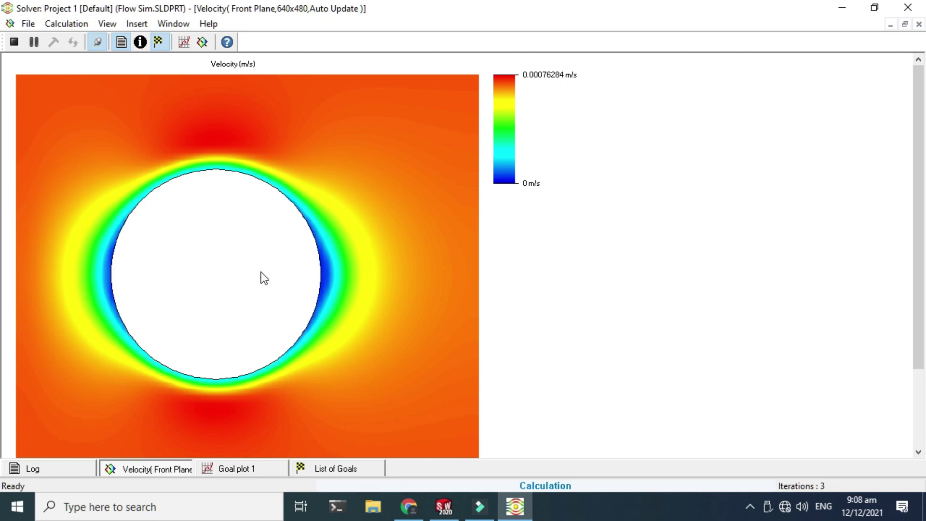
click(255, 468)
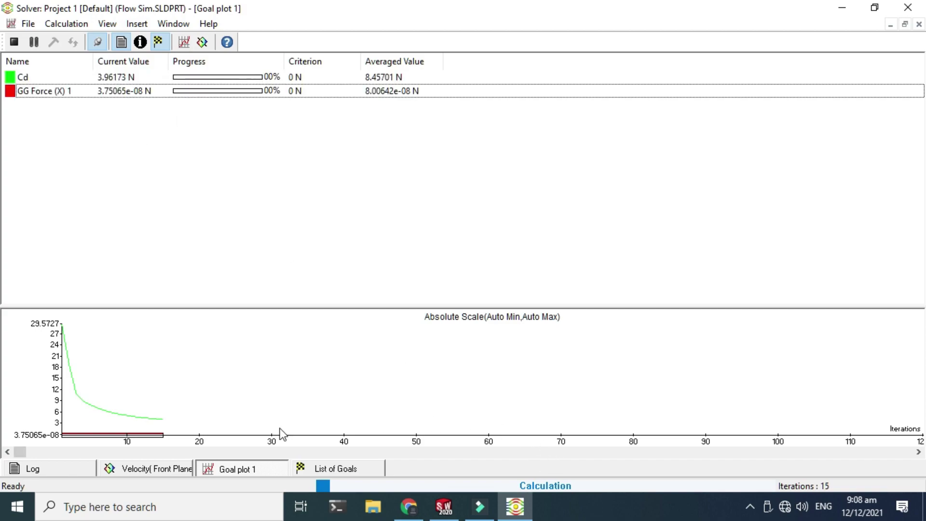
click(323, 467)
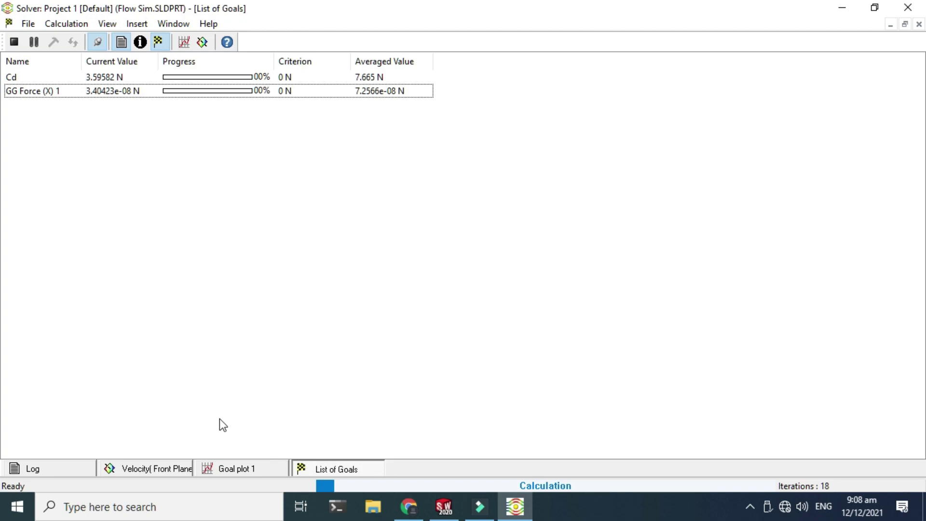
click(230, 466)
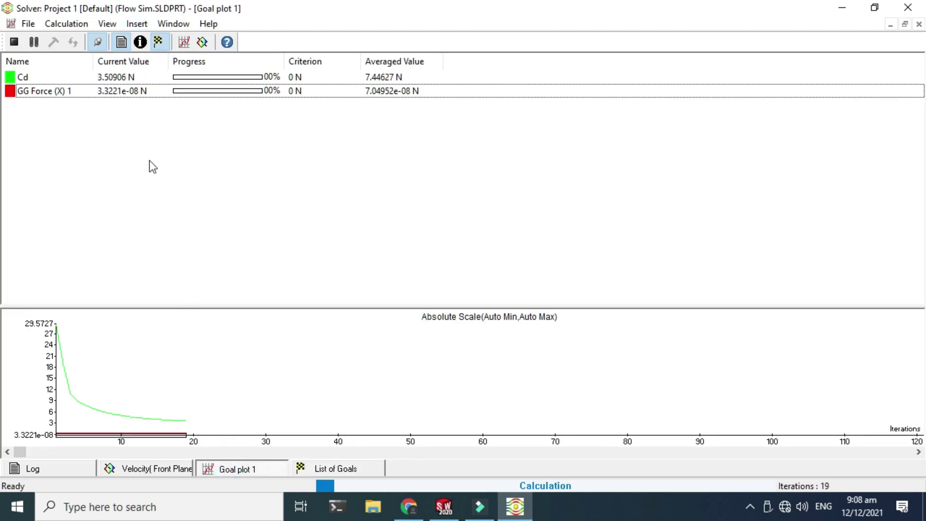
Open the solver's input data summary and examine the computational domain size and boundary conditions
click(134, 24)
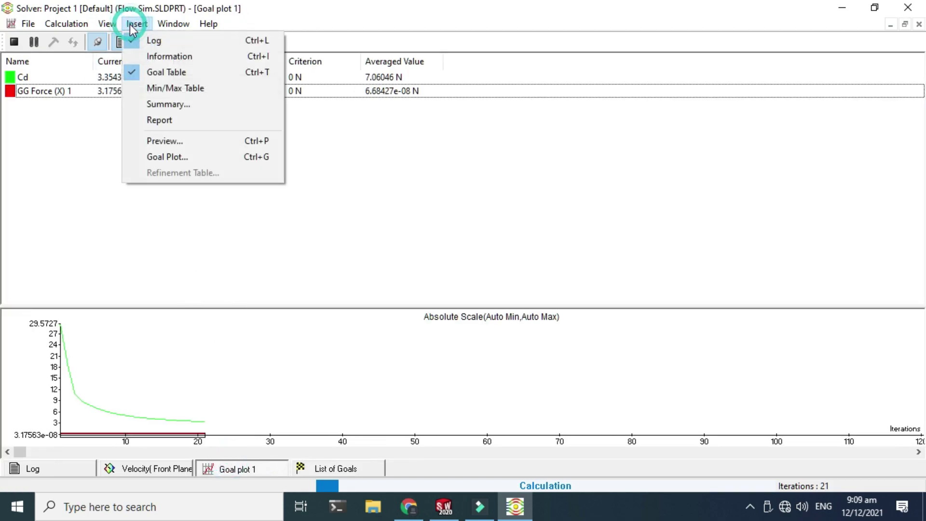
click(175, 106)
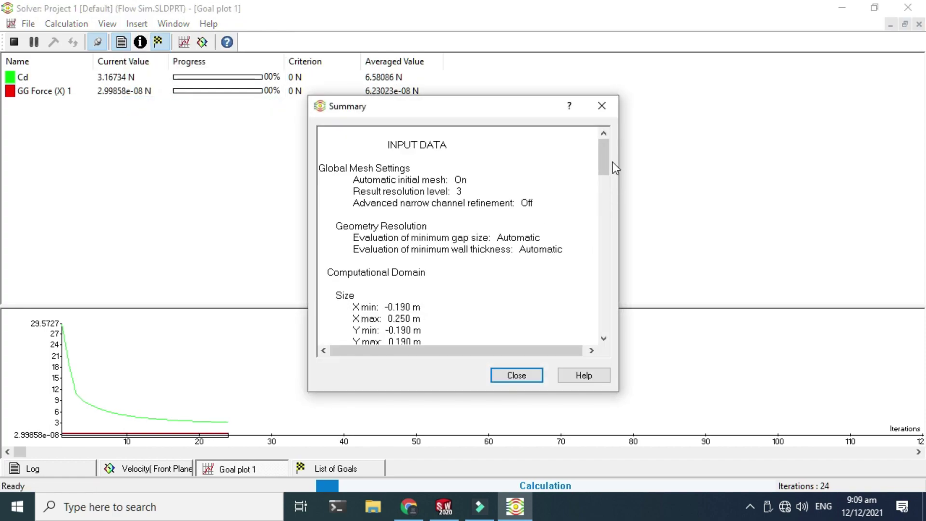
click(603, 155)
mouse_move(601, 160)
mouse_down()
mouse_move(601, 187)
mouse_move(598, 174)
mouse_up()
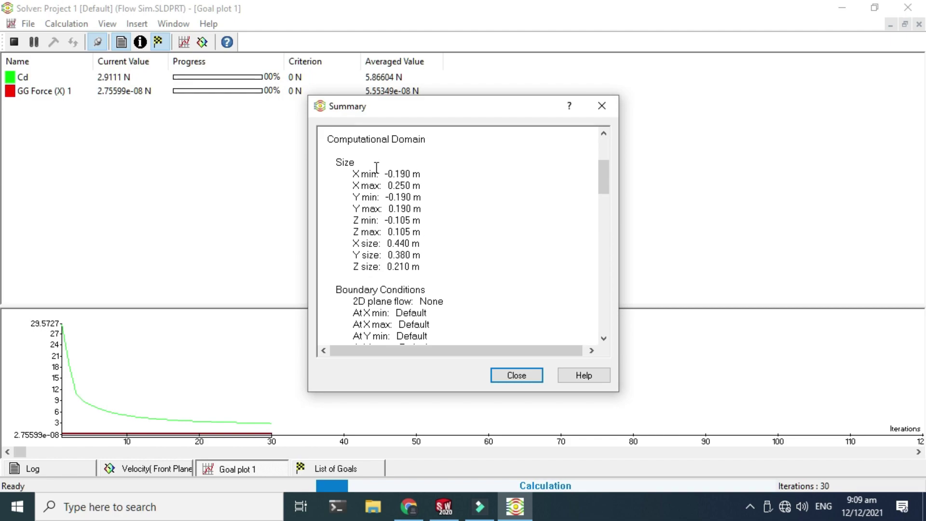
Examine the velocity, turbulence and goal settings in the rest of the input data summary, and close it
drag(605, 179, 603, 234)
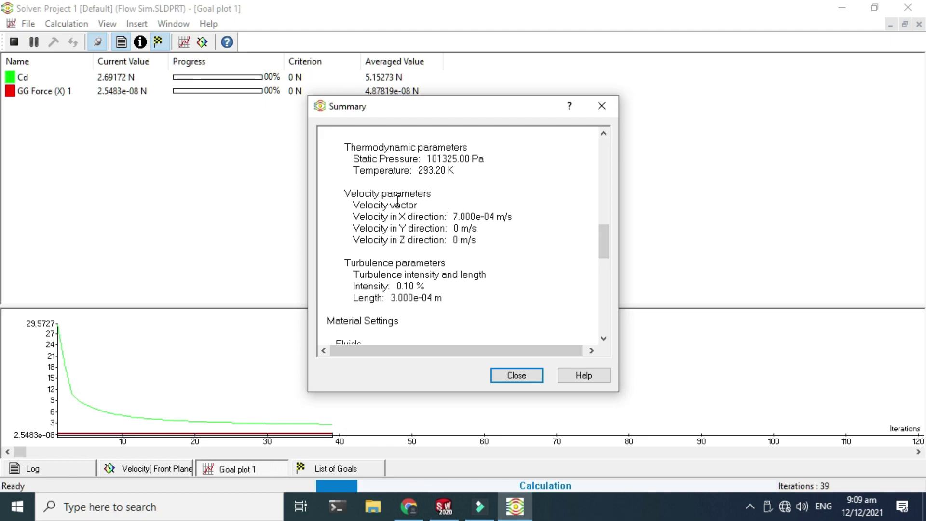
drag(605, 239, 606, 284)
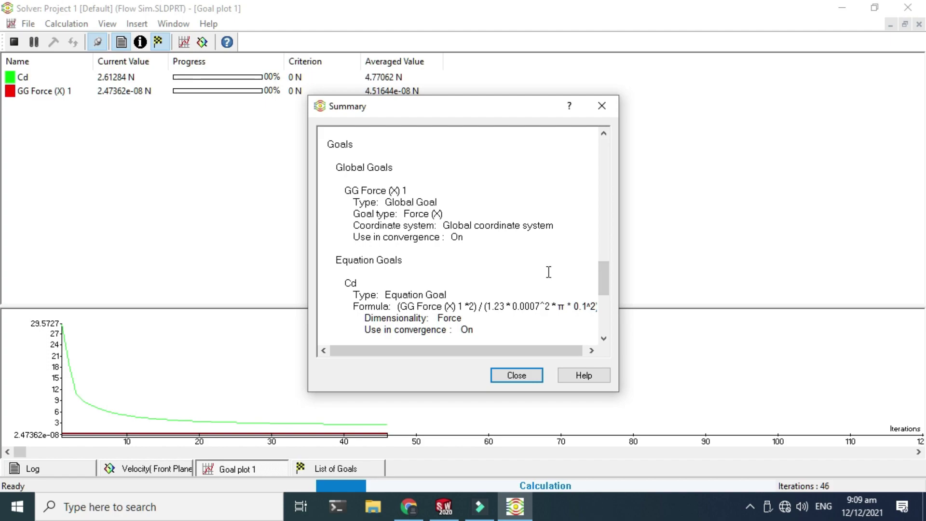
mouse_move(605, 273)
mouse_down()
mouse_move(606, 313)
mouse_move(596, 267)
mouse_up()
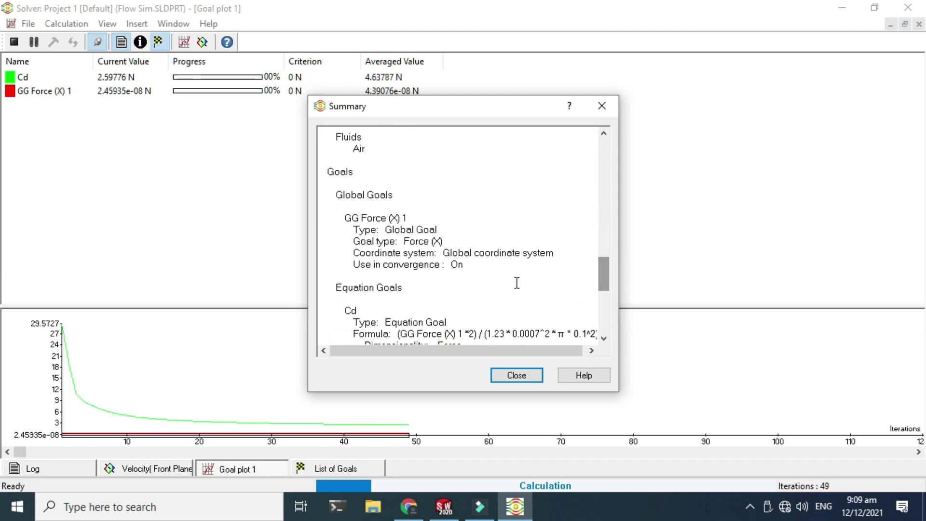
click(513, 375)
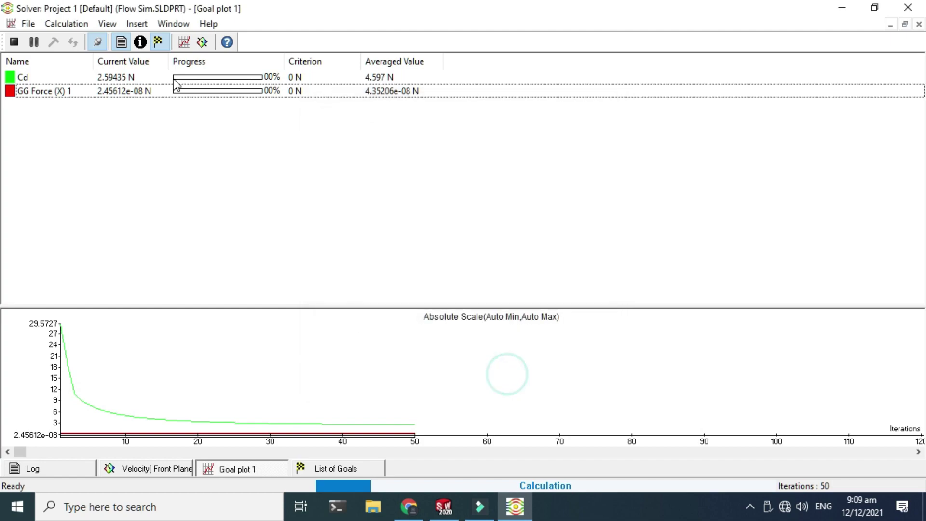
click(137, 23)
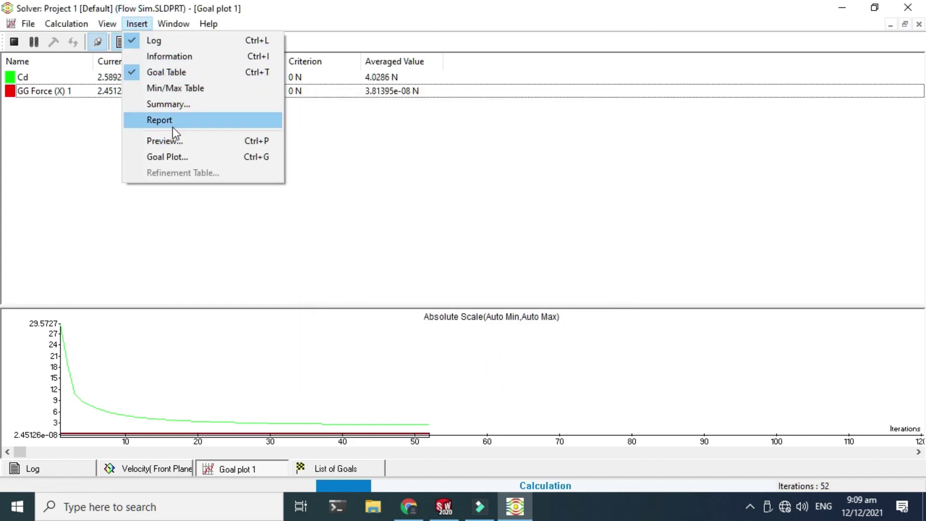
click(168, 157)
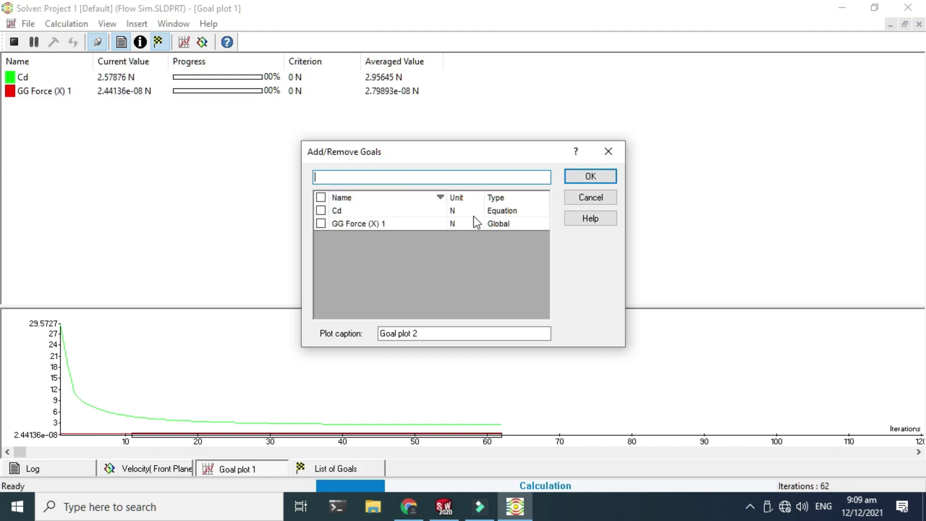
click(608, 151)
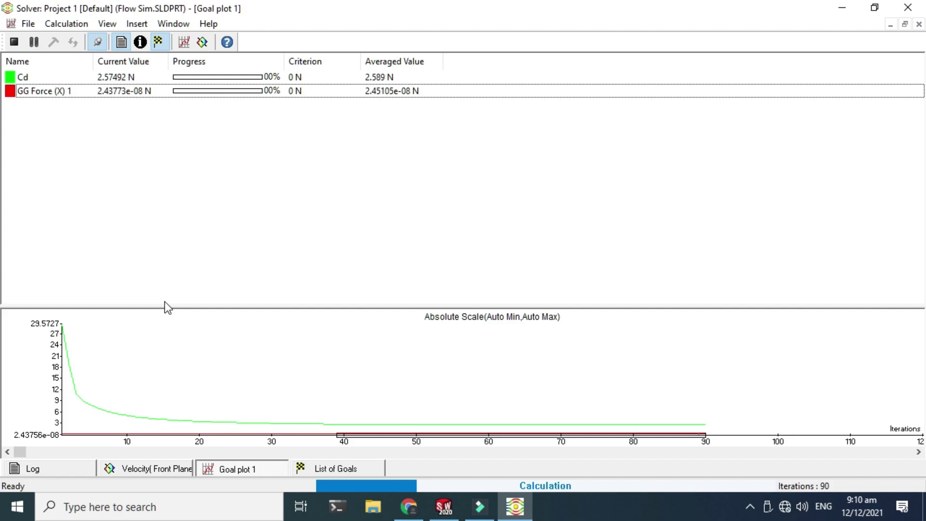
click(67, 24)
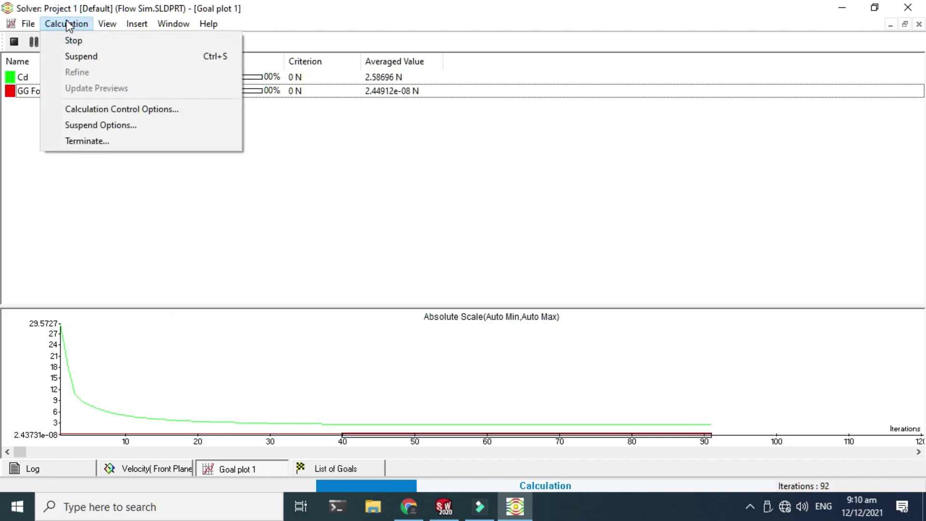
click(70, 196)
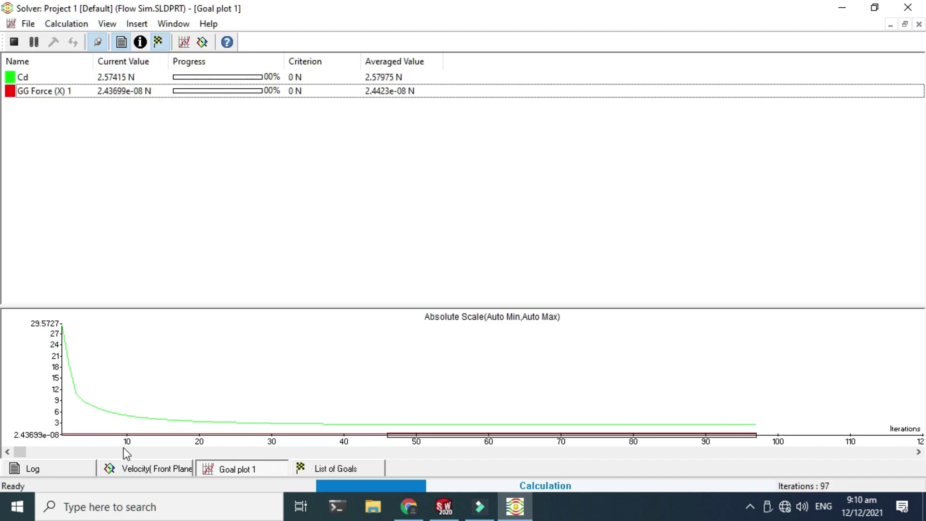
Check the Front Plane velocity preview, close the finished solver window and expand the project's Results
click(128, 467)
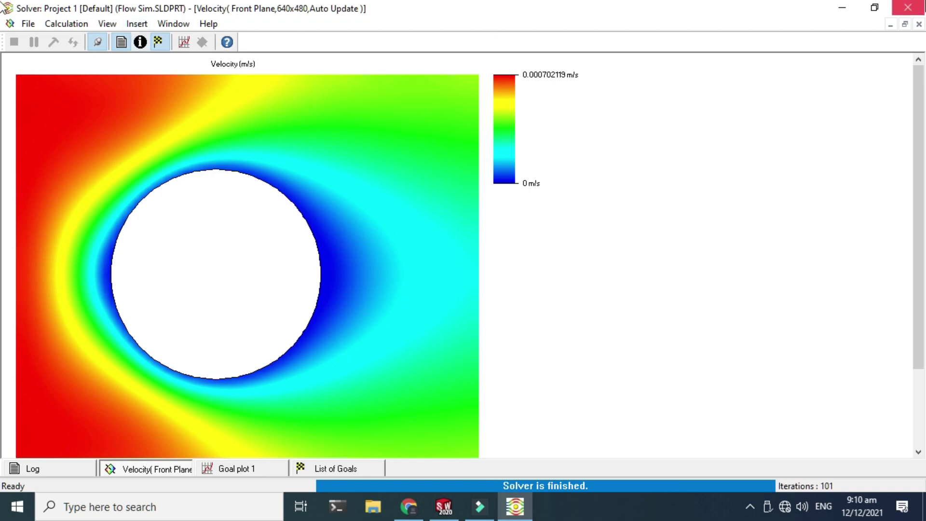
click(907, 7)
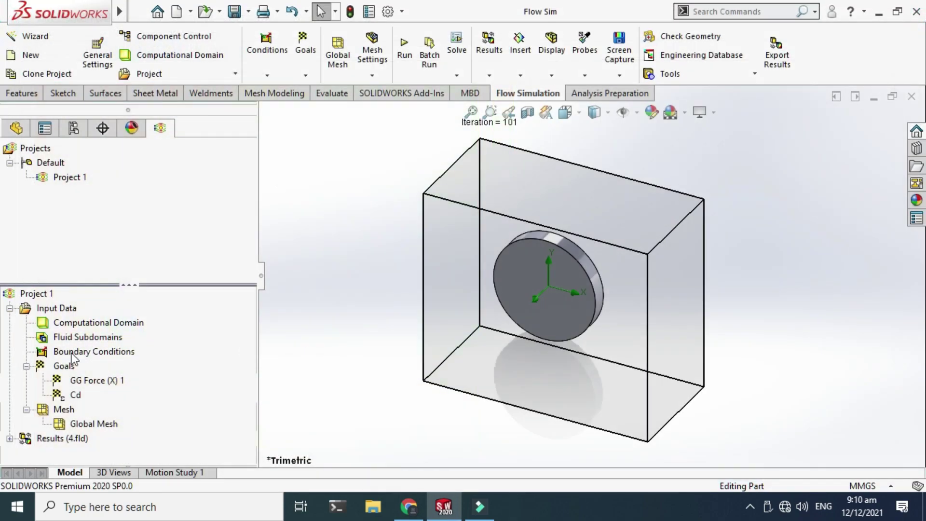
double_click(21, 442)
scroll(62, 343, down, 5)
scroll(79, 329, up, 1)
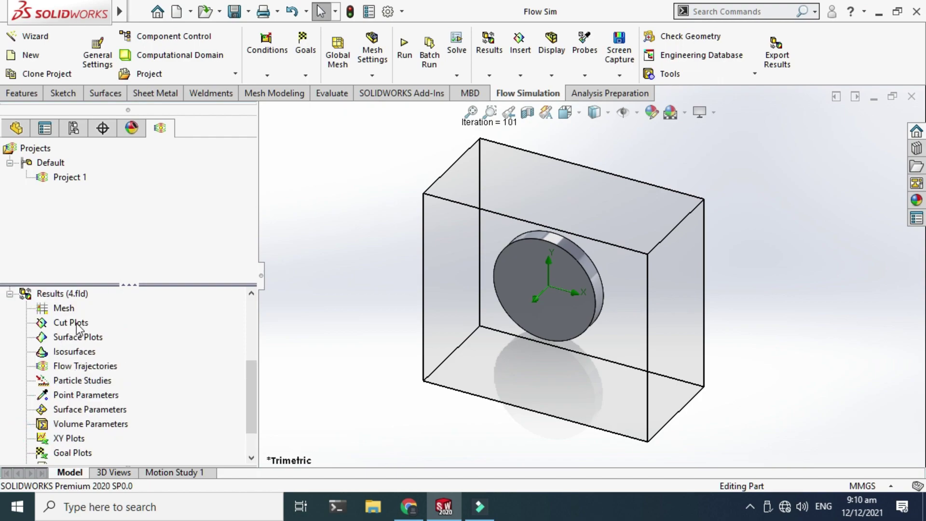
scroll(94, 386, up, 3)
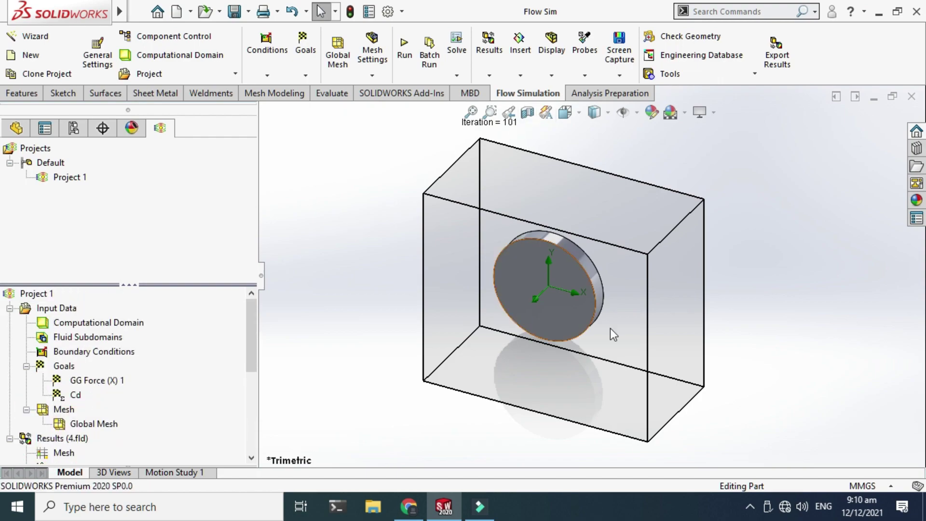
Hide the computational domain box around the cylinder
click(776, 212)
drag(760, 213, 724, 164)
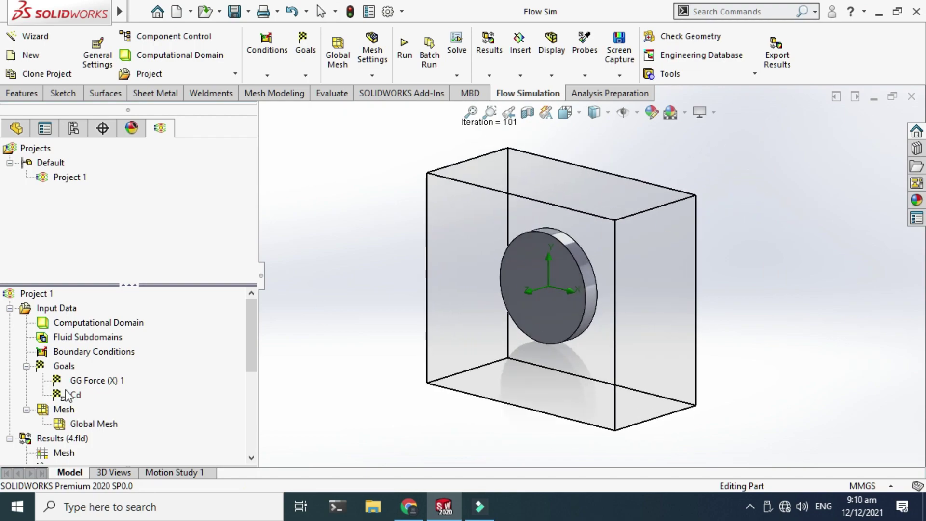
click(95, 324)
right_click(94, 322)
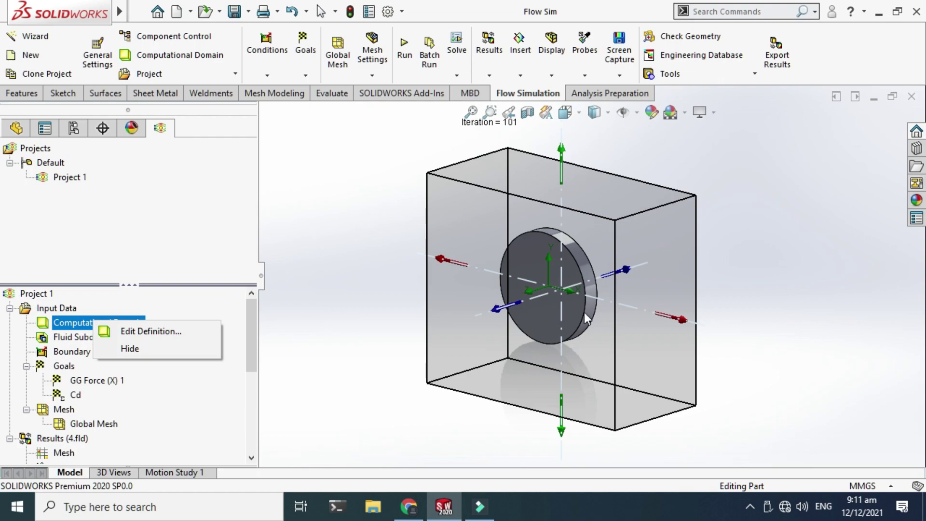
click(128, 348)
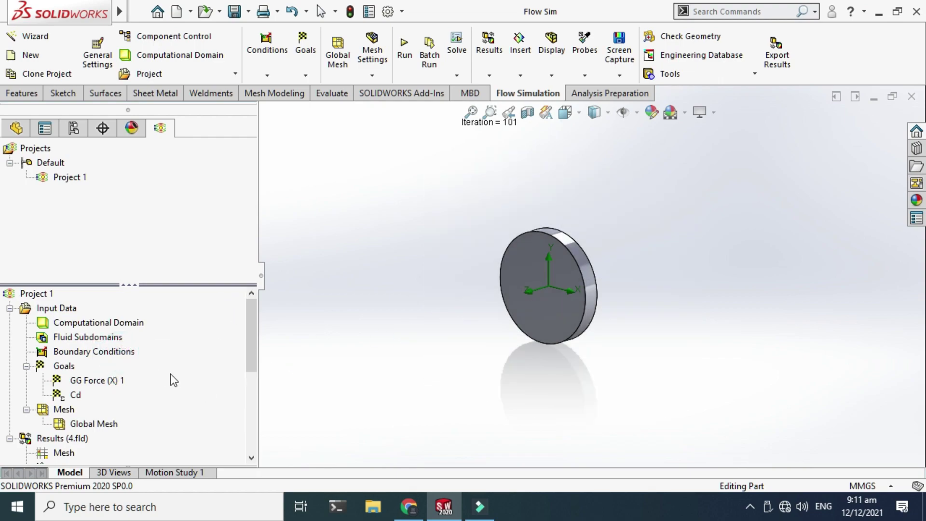
Insert a cut plot on the Front Plane showing Pressure contours
drag(253, 332, 261, 389)
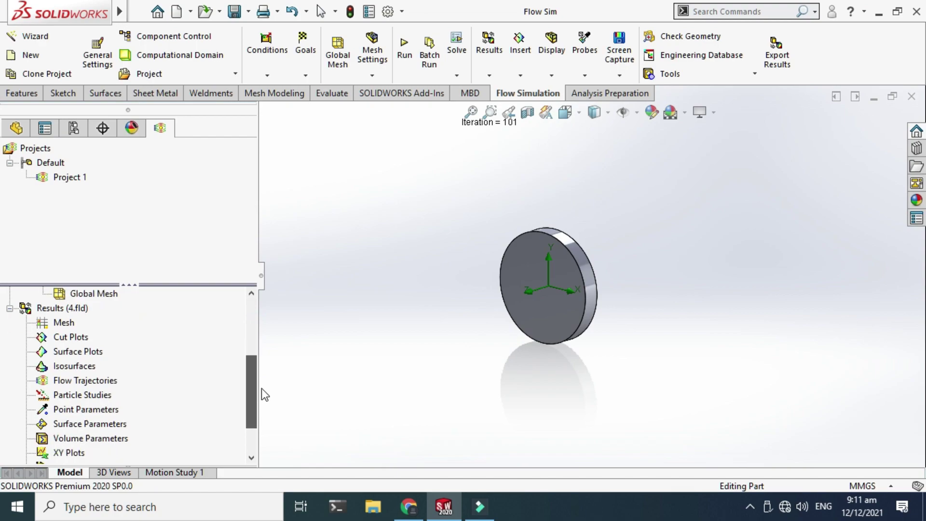
right_click(67, 338)
click(98, 346)
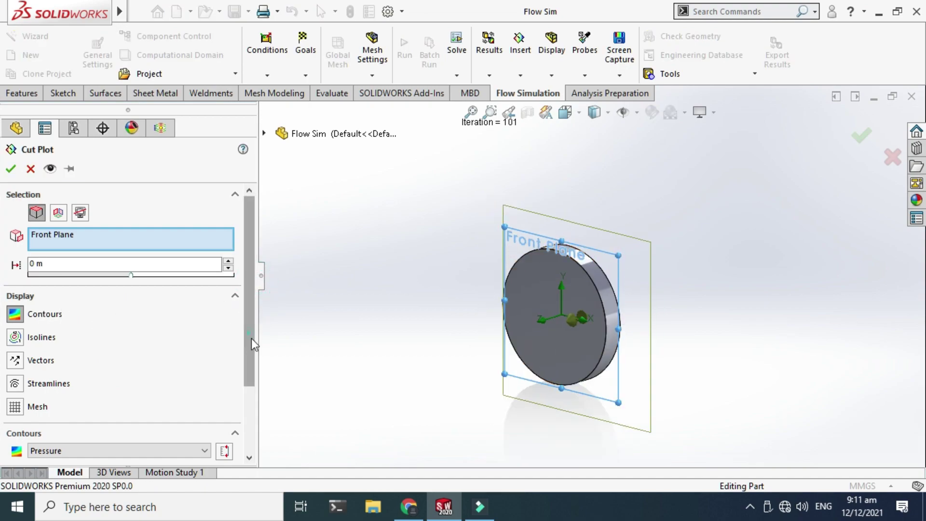
drag(250, 337, 210, 377)
click(87, 390)
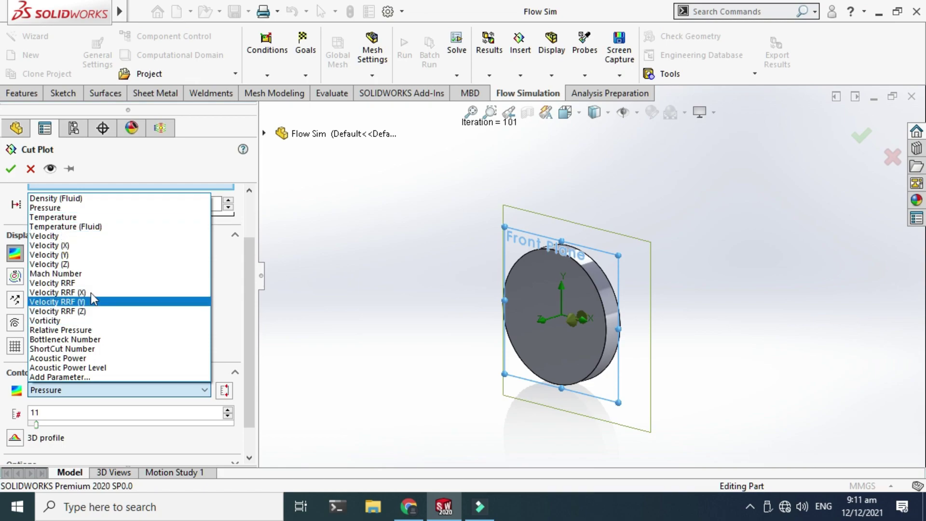
click(77, 205)
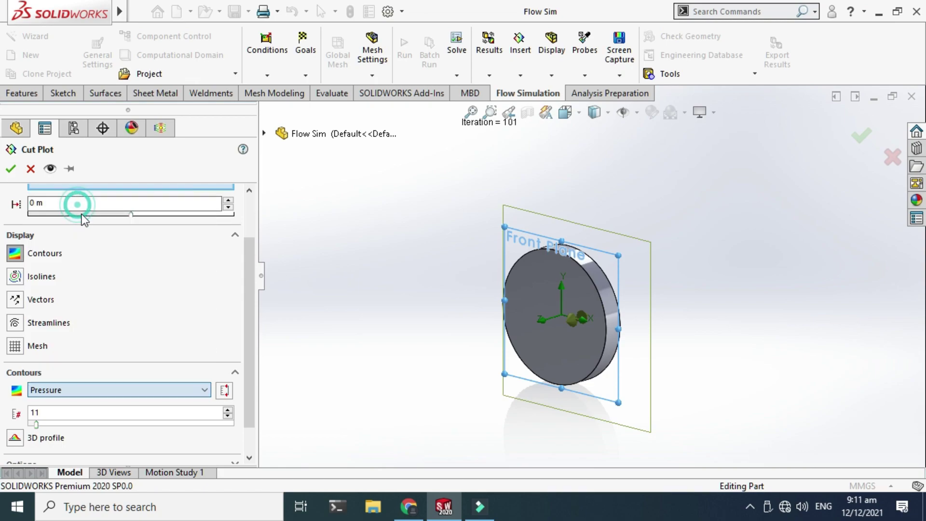
click(11, 168)
Insert a second cut plot on the Front Plane with Velocity (X) contours
right_click(710, 160)
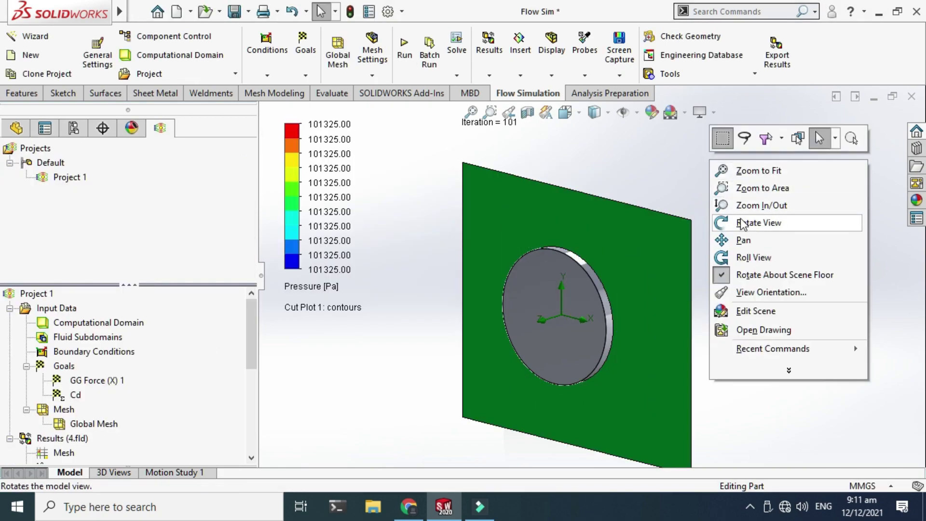
click(745, 222)
drag(713, 227, 744, 223)
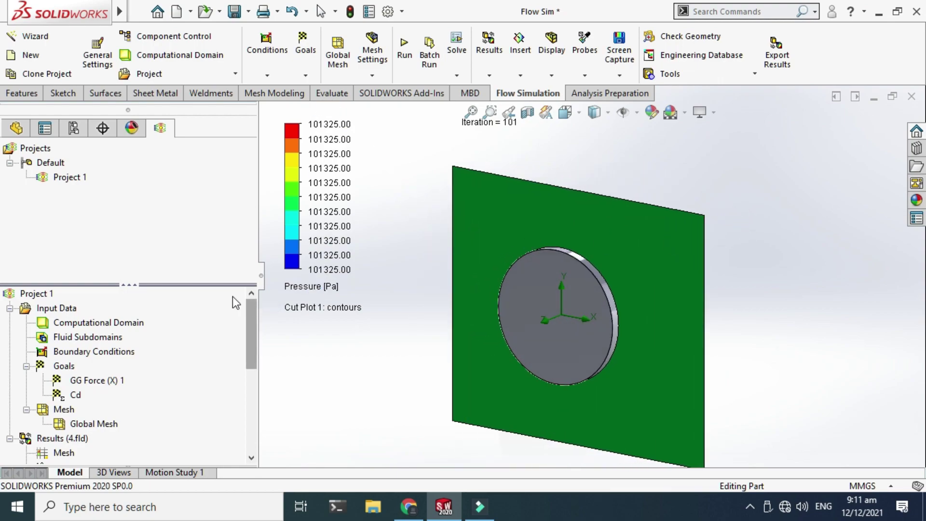
scroll(91, 401, down, 2)
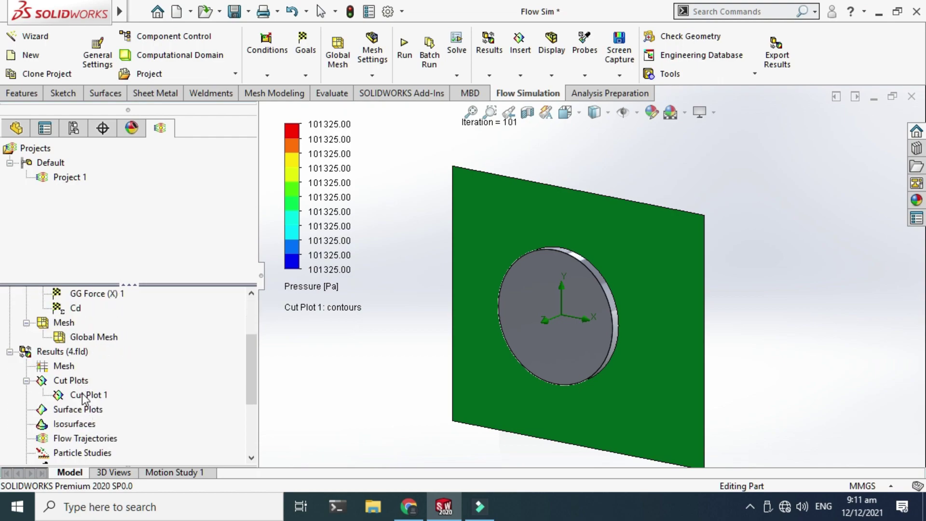
right_click(77, 385)
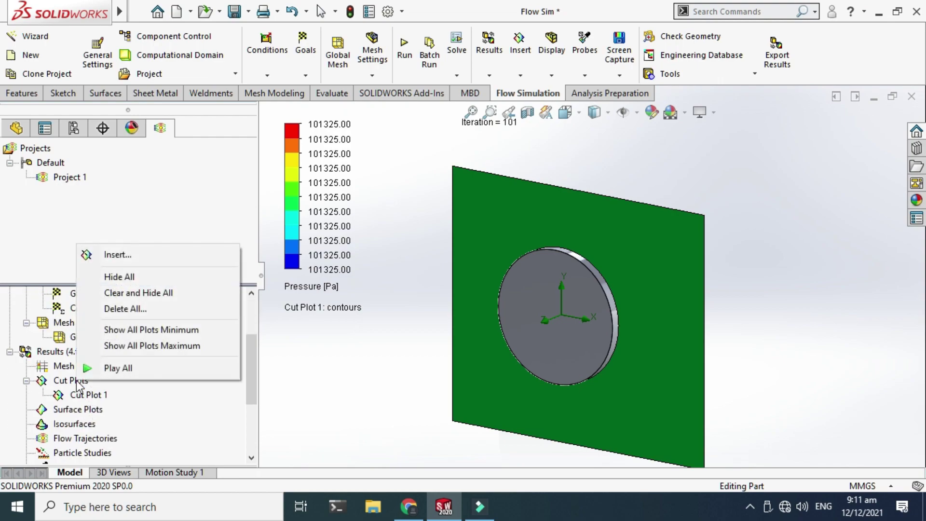
click(124, 256)
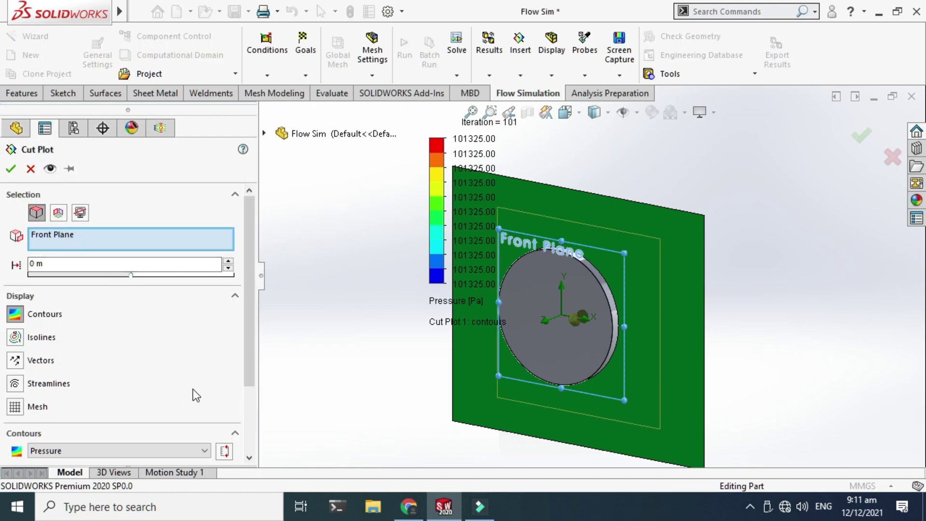
click(163, 447)
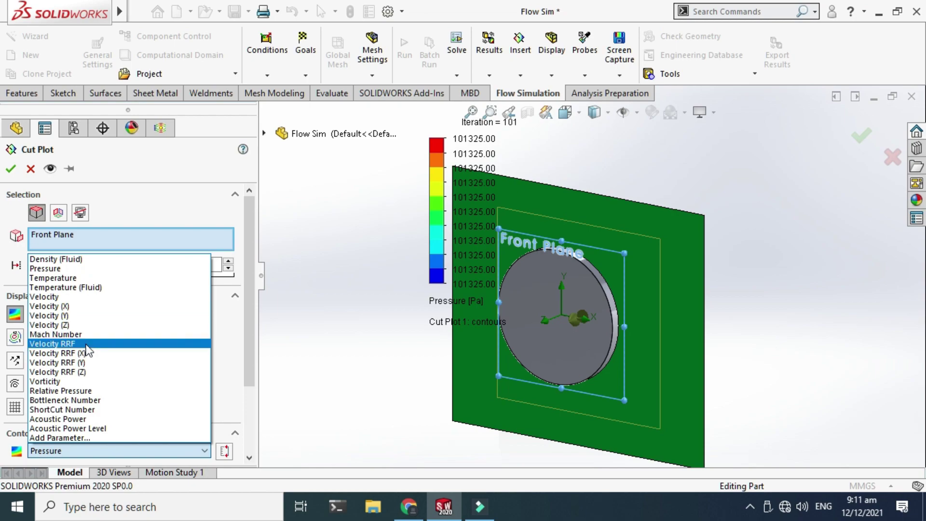
click(80, 308)
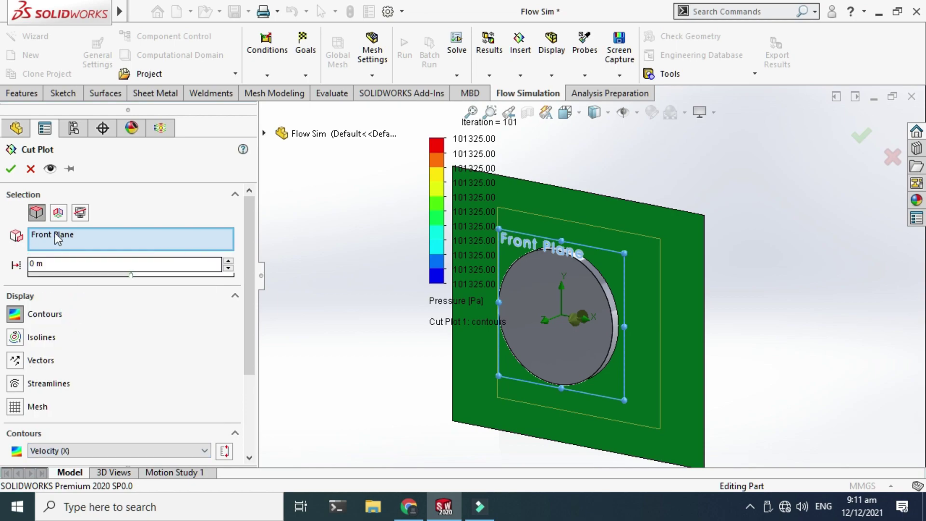
click(11, 169)
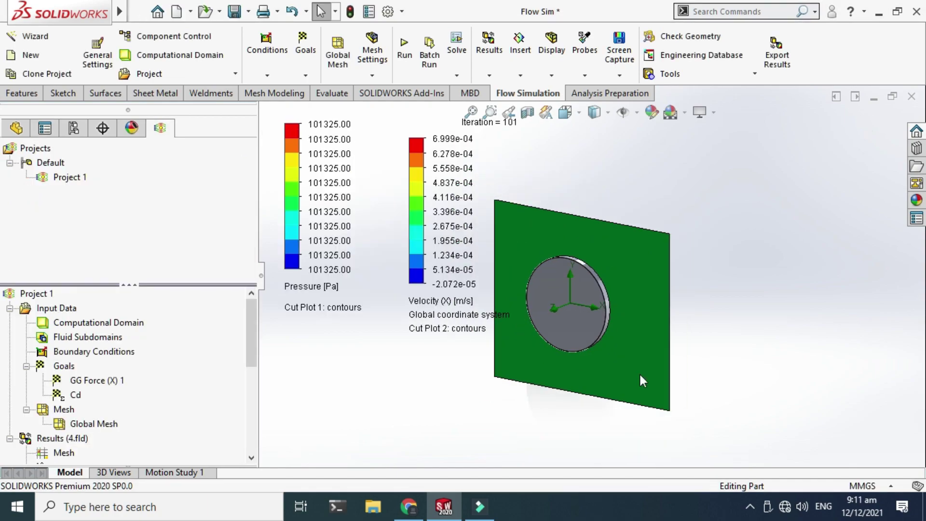
Hide the pressure cut plot, Cut Plot 1, leaving only the Velocity (X) plot displayed
right_click(707, 183)
click(752, 243)
drag(734, 243, 617, 254)
key(Escape)
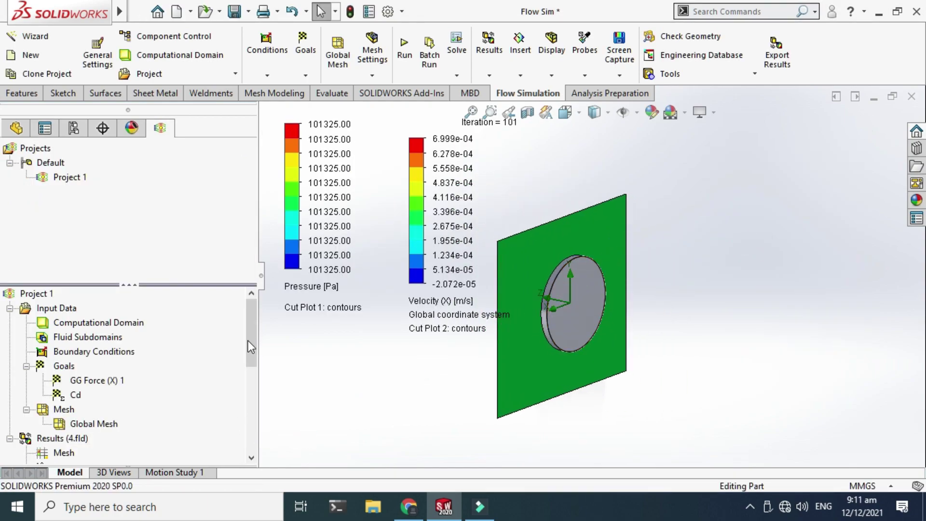
drag(254, 331, 253, 357)
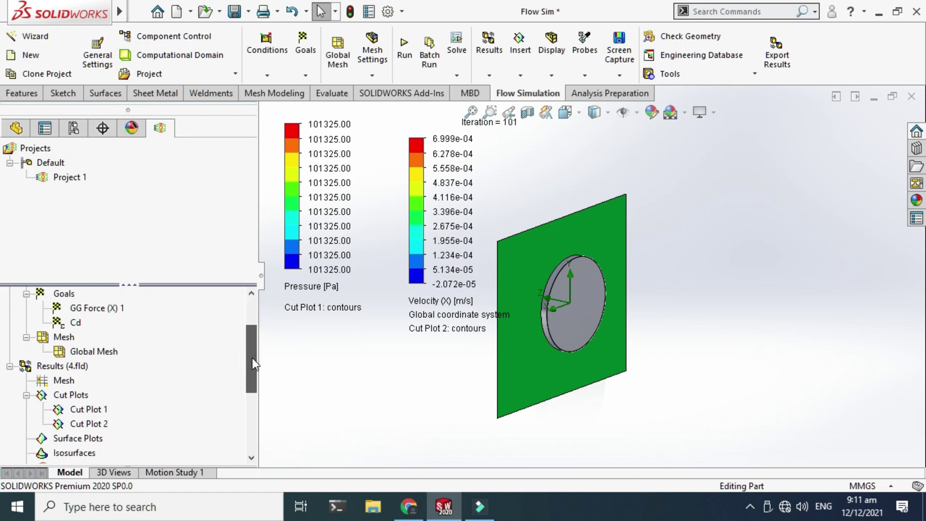
right_click(71, 410)
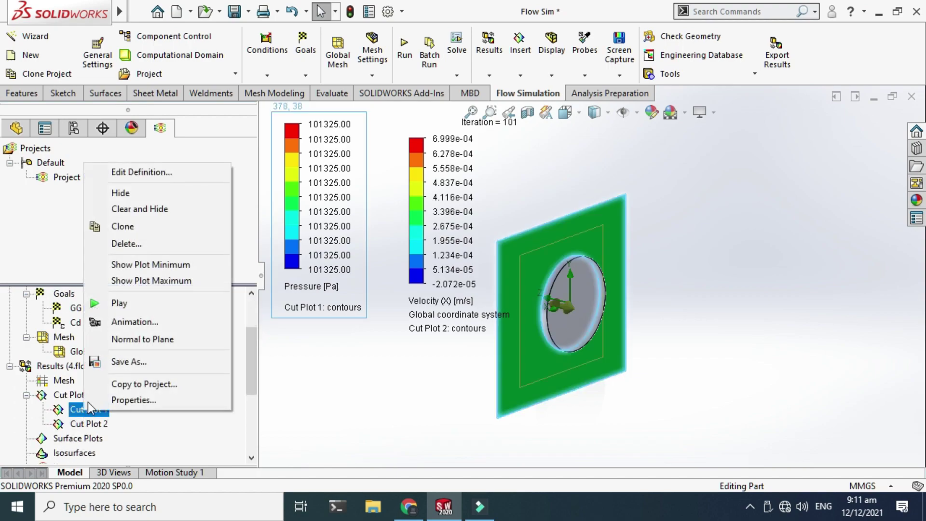
click(135, 195)
View the Velocity (X) contours from another angle and play the animation of Cut Plot 2
right_click(692, 182)
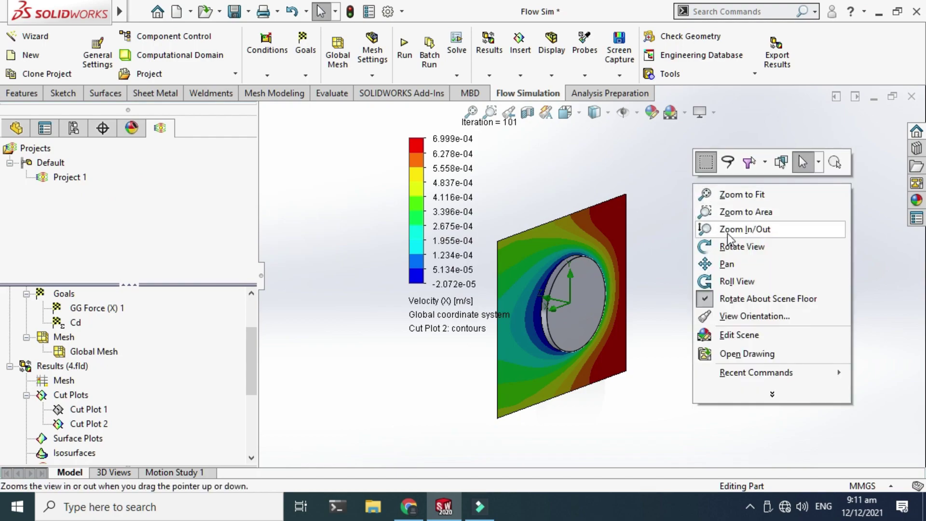
click(736, 247)
drag(727, 263, 619, 288)
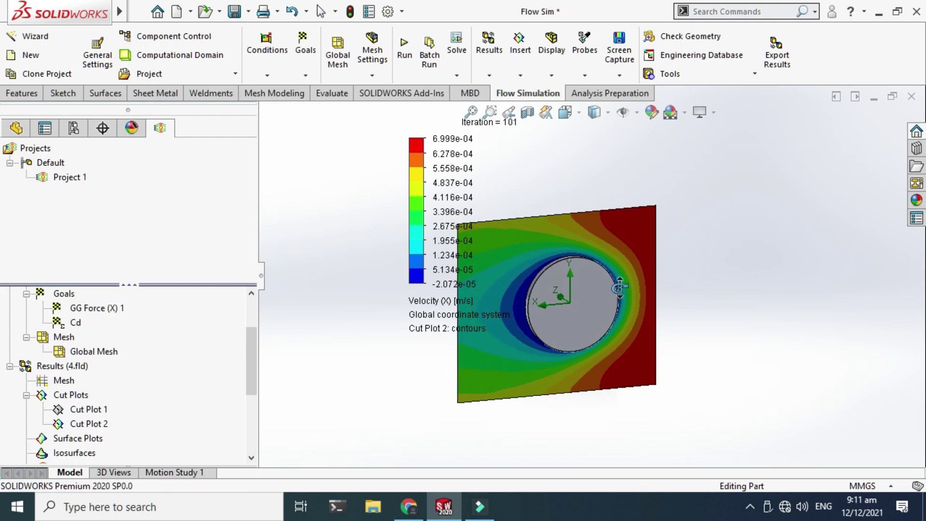
right_click(98, 424)
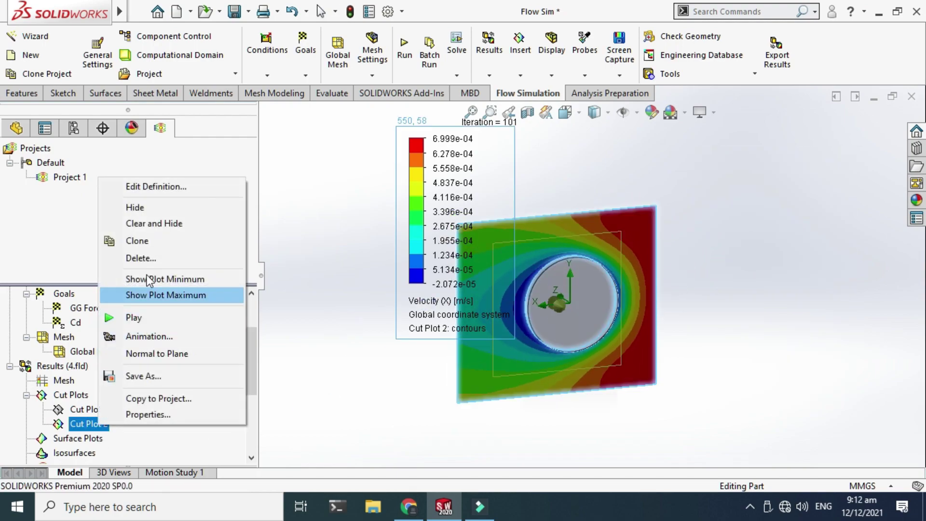
click(147, 316)
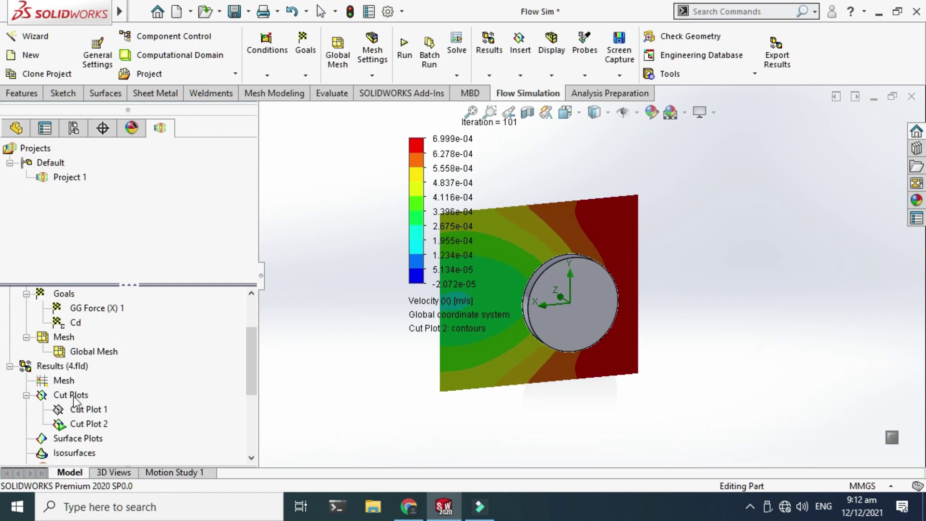
Stop the Cut Plot 2 animation and hide that cut plot
right_click(82, 425)
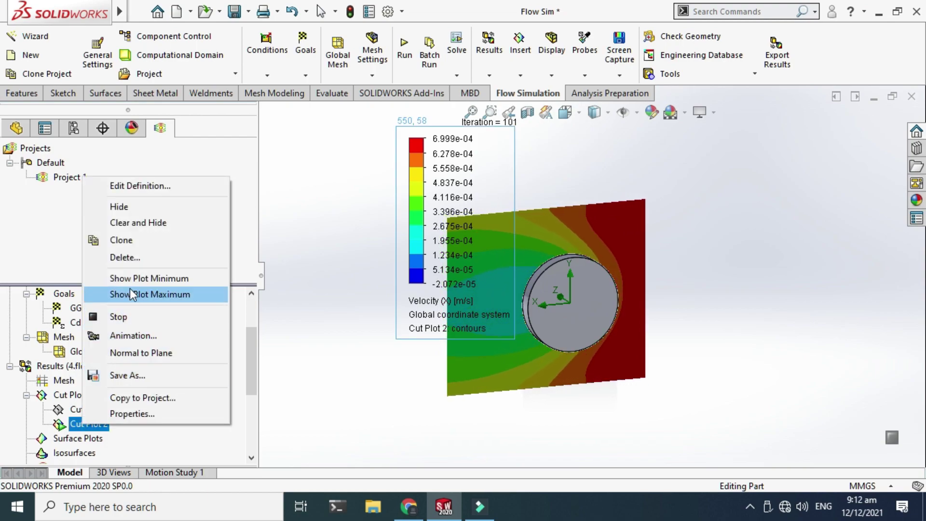
click(124, 316)
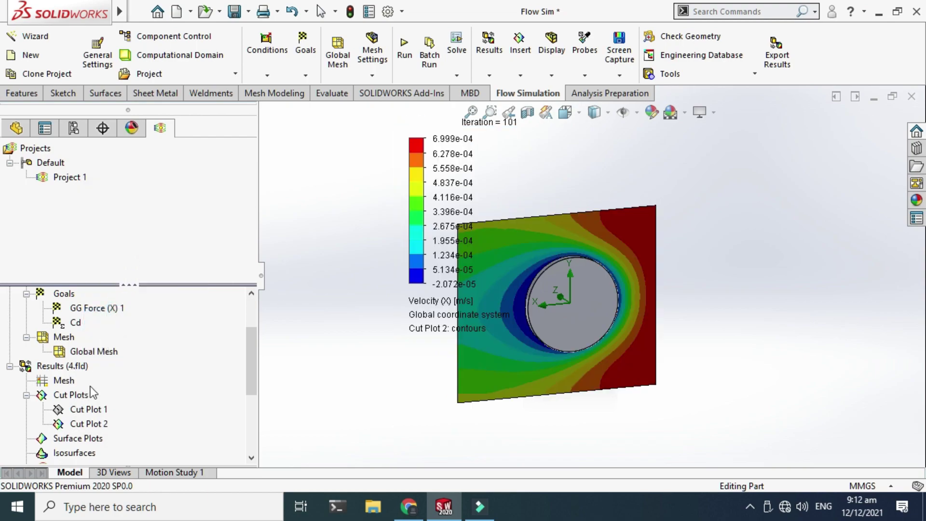
right_click(82, 424)
click(130, 208)
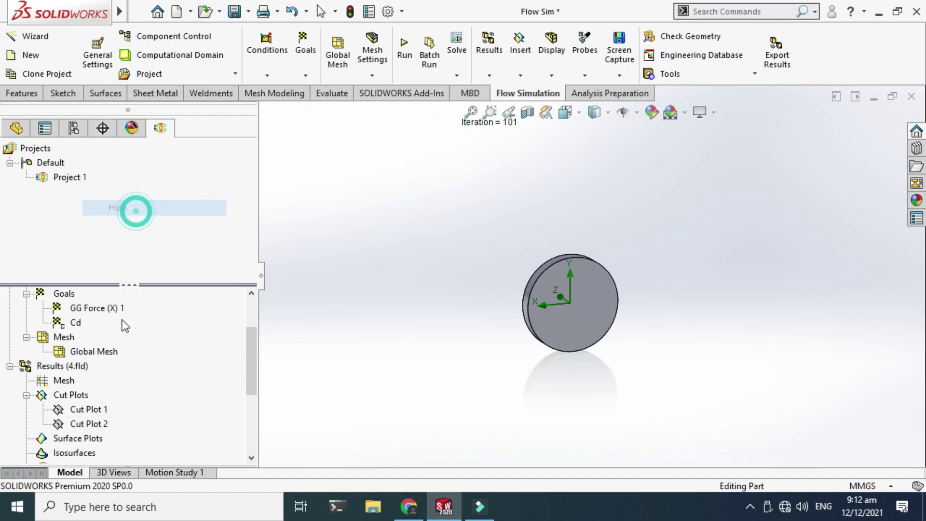
Start a new flow trajectories plot with both flat faces and the cylindrical rim face of the cylinder as starting points
mouse_move(248, 342)
mouse_down()
mouse_move(252, 377)
mouse_move(252, 357)
mouse_up()
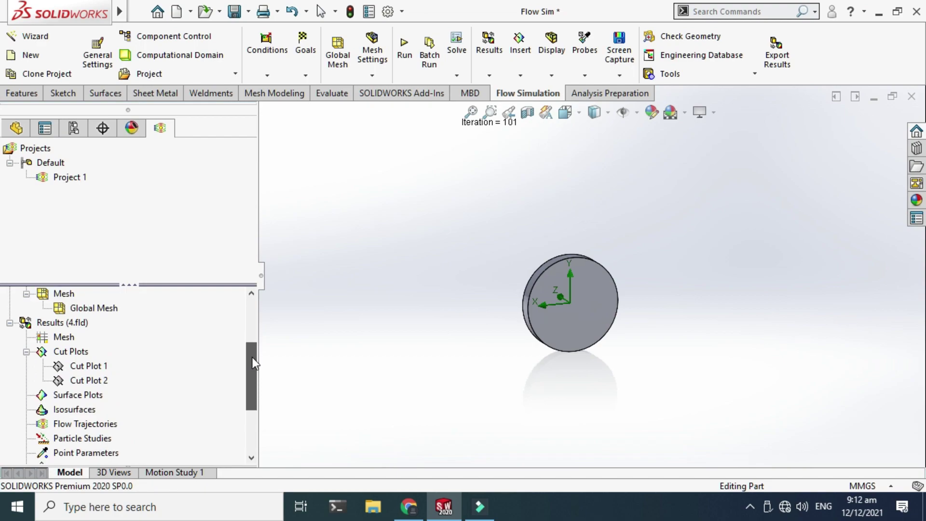
right_click(78, 429)
click(96, 436)
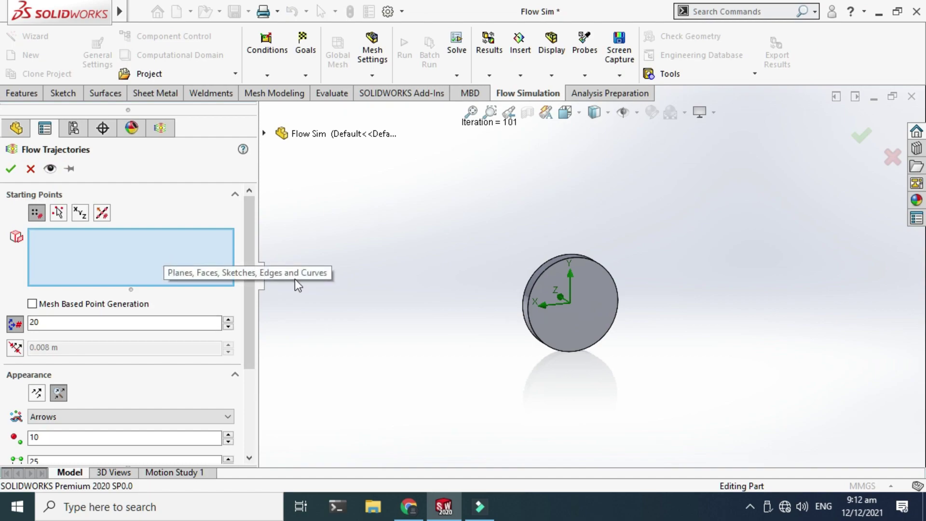
scroll(538, 317, down, 3)
click(646, 238)
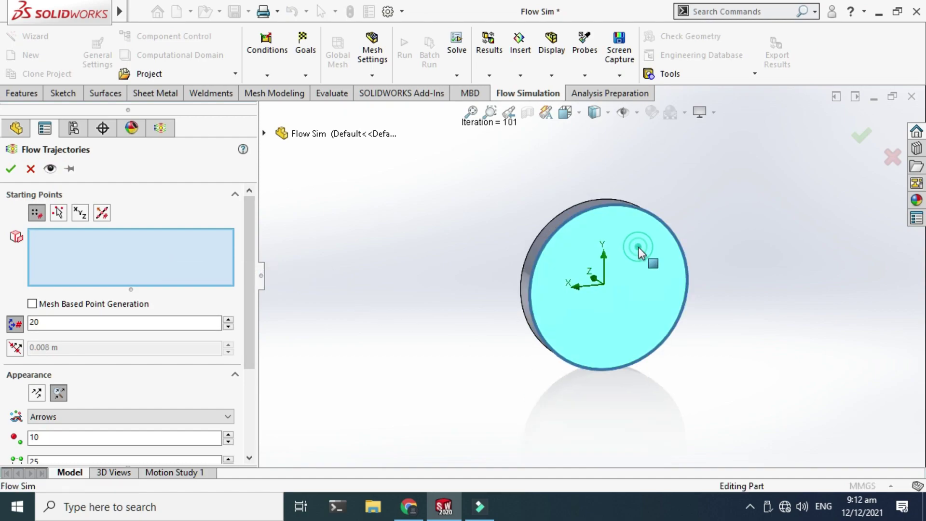
click(572, 213)
right_click(462, 181)
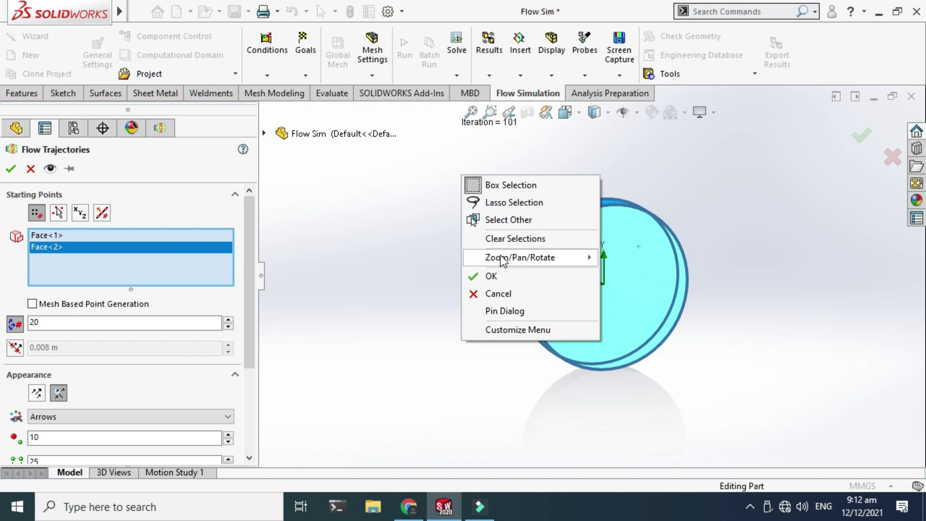
mouse_move(520, 257)
click(631, 326)
drag(585, 310, 621, 277)
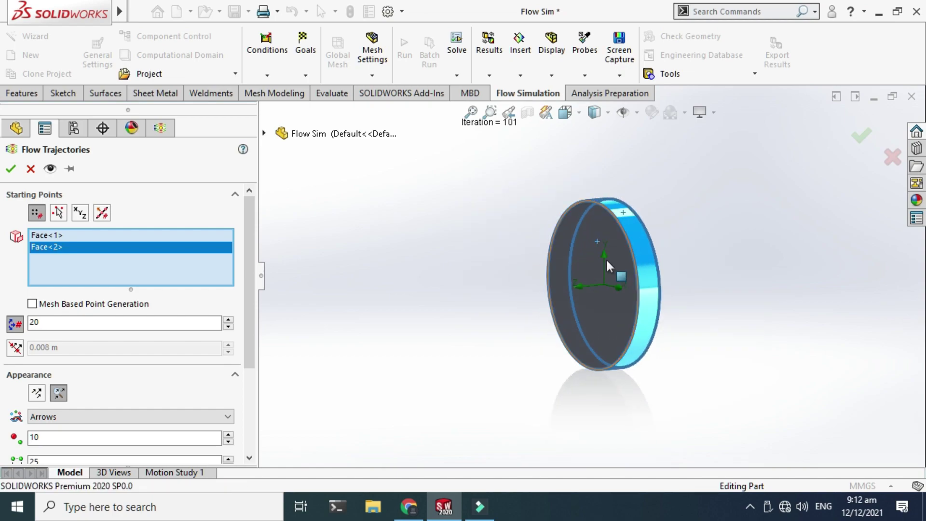
click(543, 248)
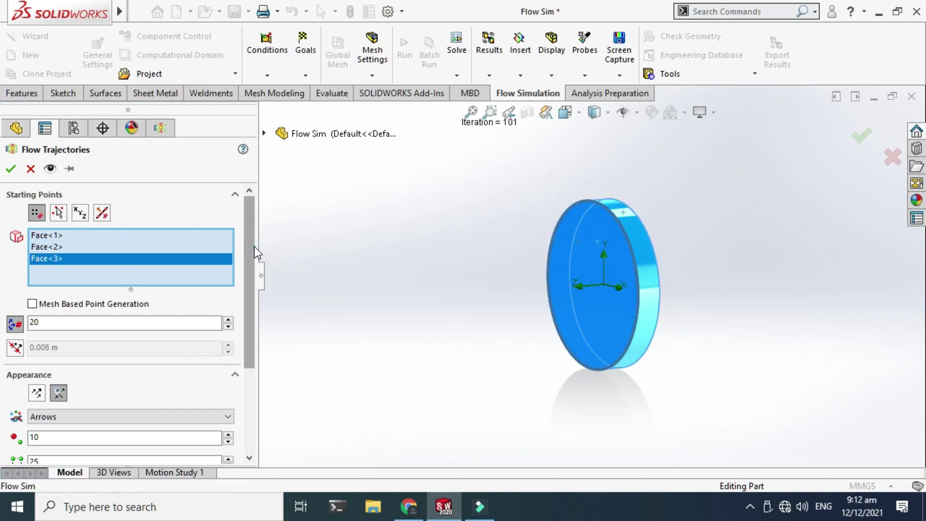
Set the trajectories to 200 points drawn as arrows of size 20, coloured by Velocity (X), and generate the plot
drag(254, 247, 248, 274)
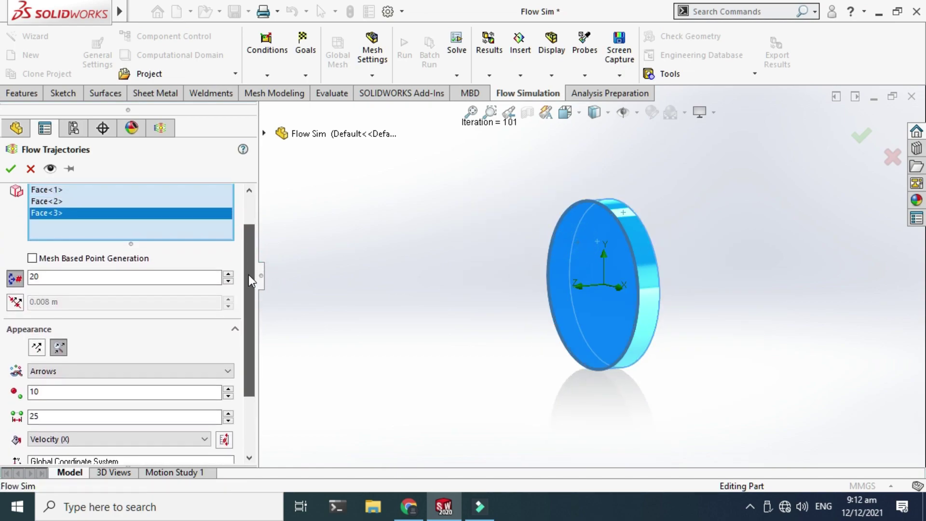
double_click(122, 276)
text(2)
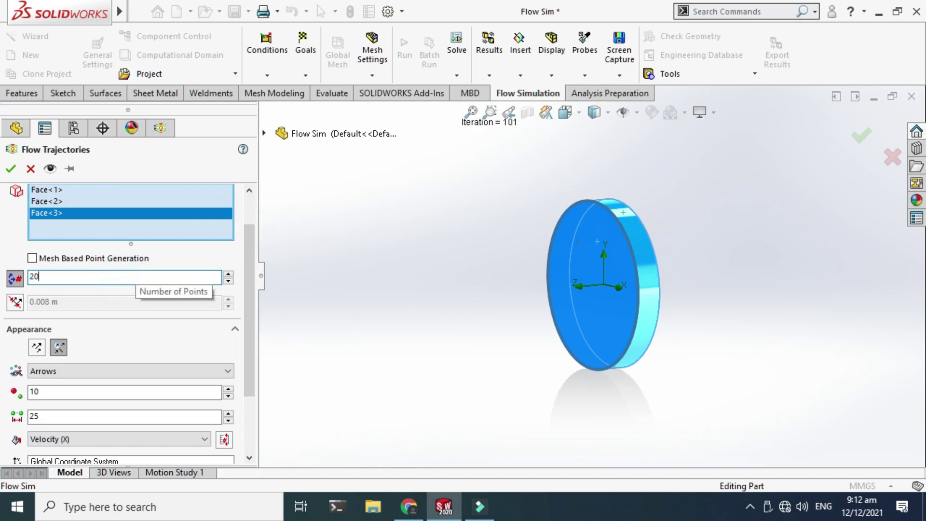
double_click(77, 393)
text(2)
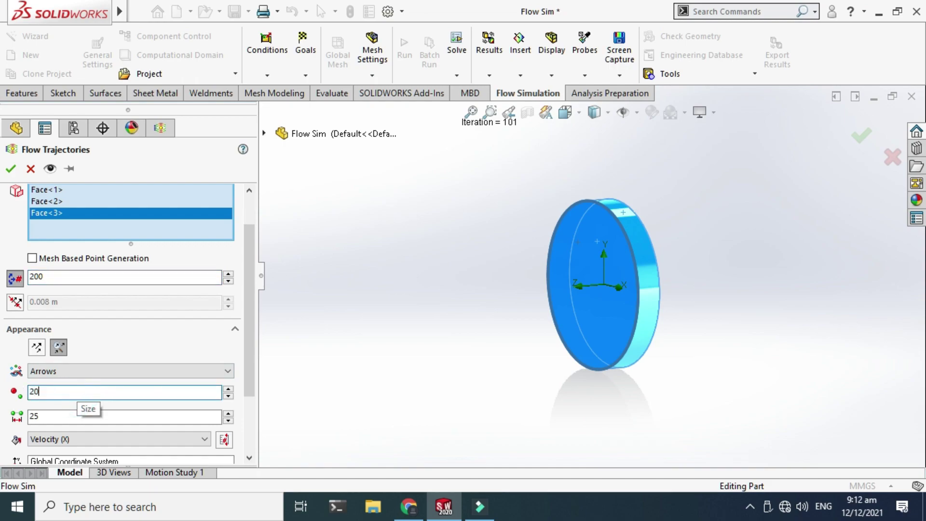
text(0)
click(106, 370)
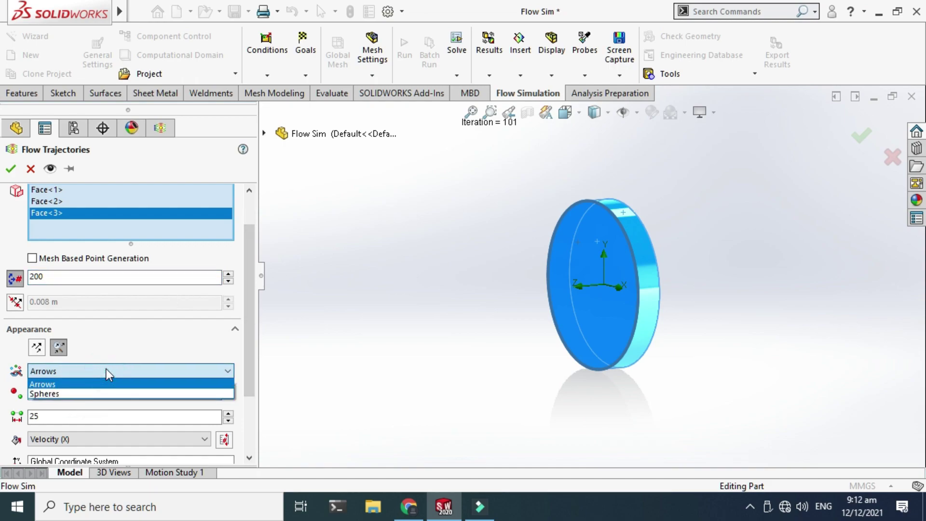
click(120, 333)
drag(250, 312, 254, 348)
click(86, 388)
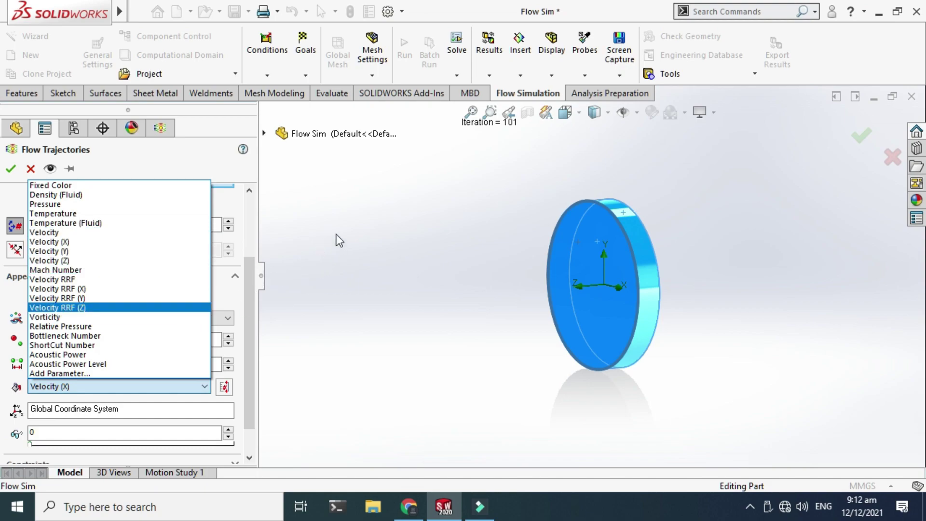
click(326, 202)
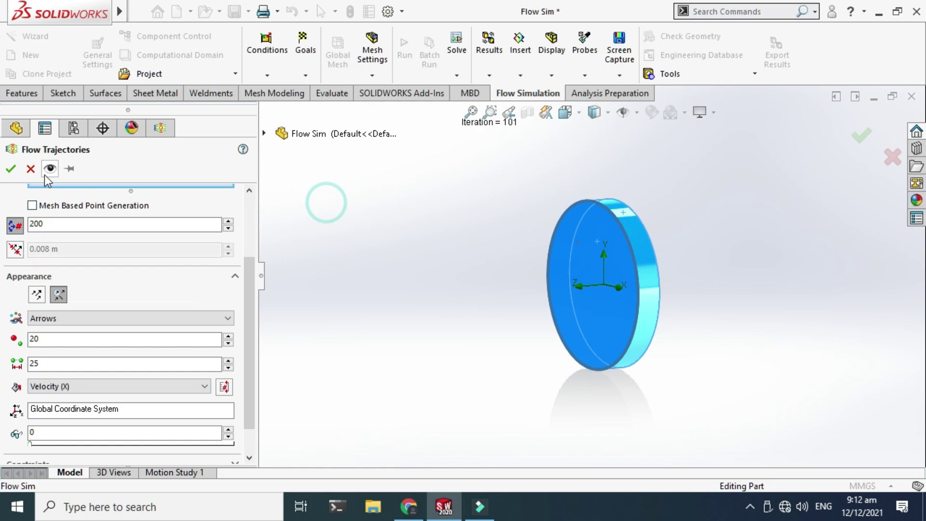
click(10, 169)
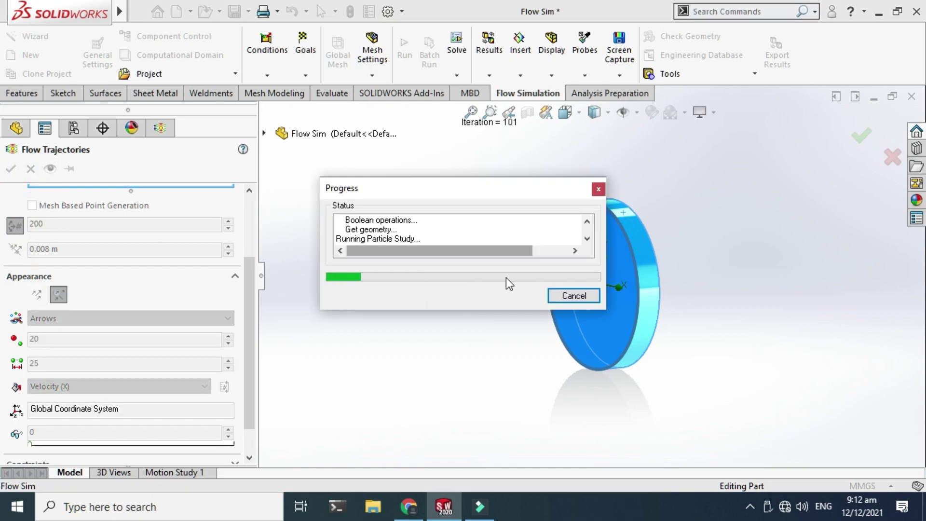
Edit the definition of Flow Trajectories 1 to set the arrow size to 10
right_click(691, 195)
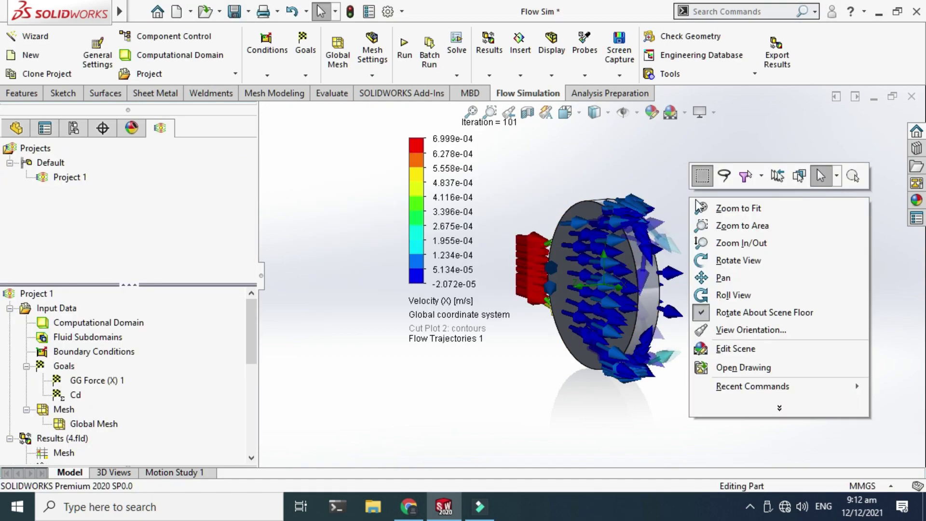
click(733, 262)
drag(723, 261, 625, 260)
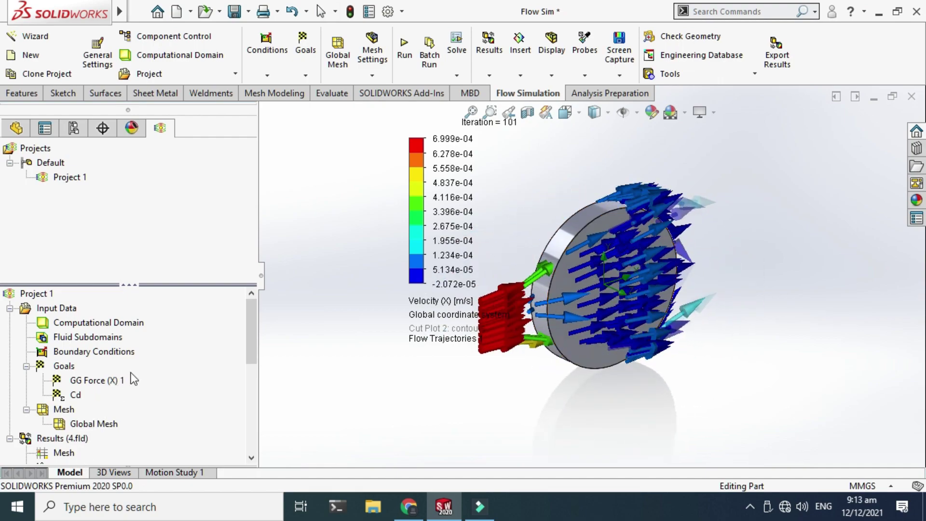
drag(256, 333, 254, 388)
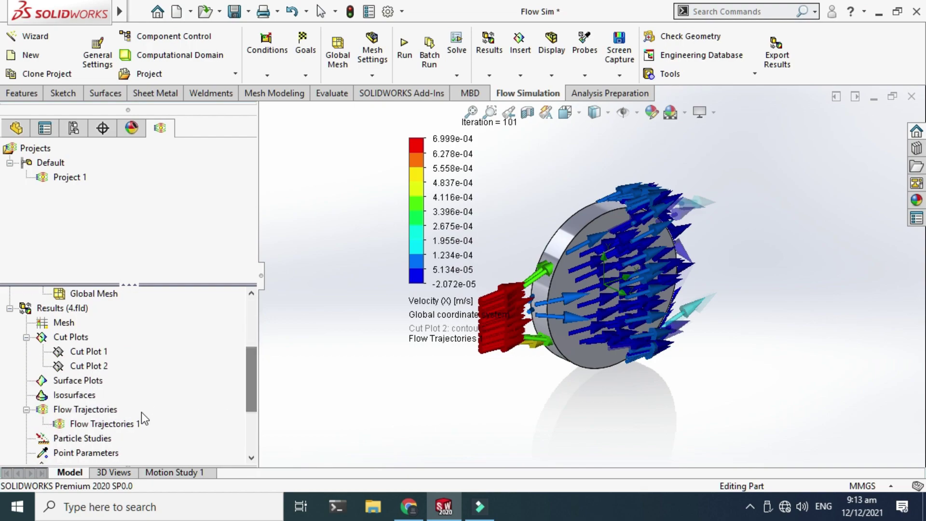
right_click(112, 424)
click(167, 188)
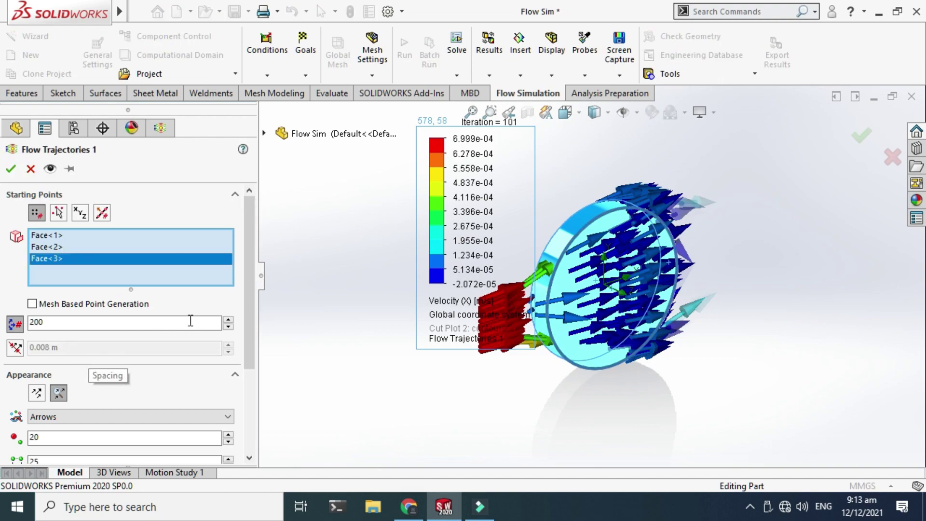
drag(247, 299, 252, 329)
click(125, 393)
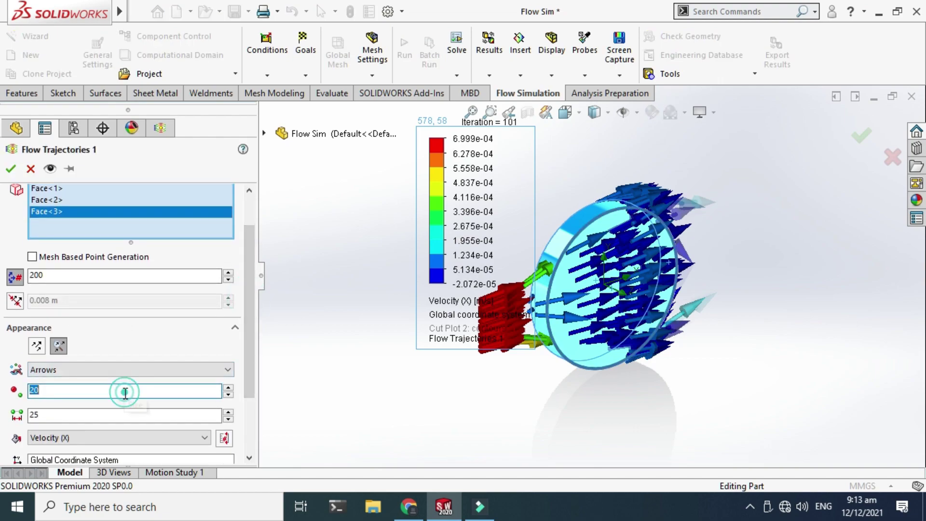
text(1)
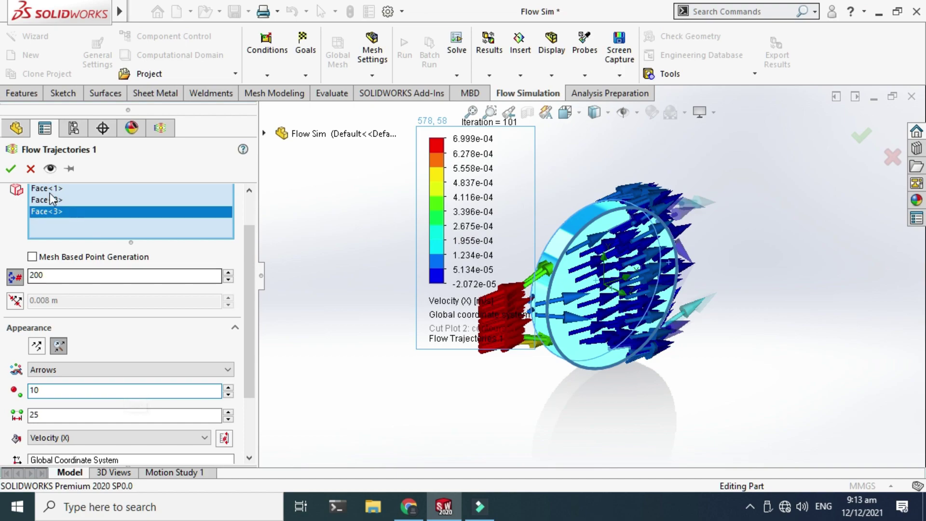
click(11, 168)
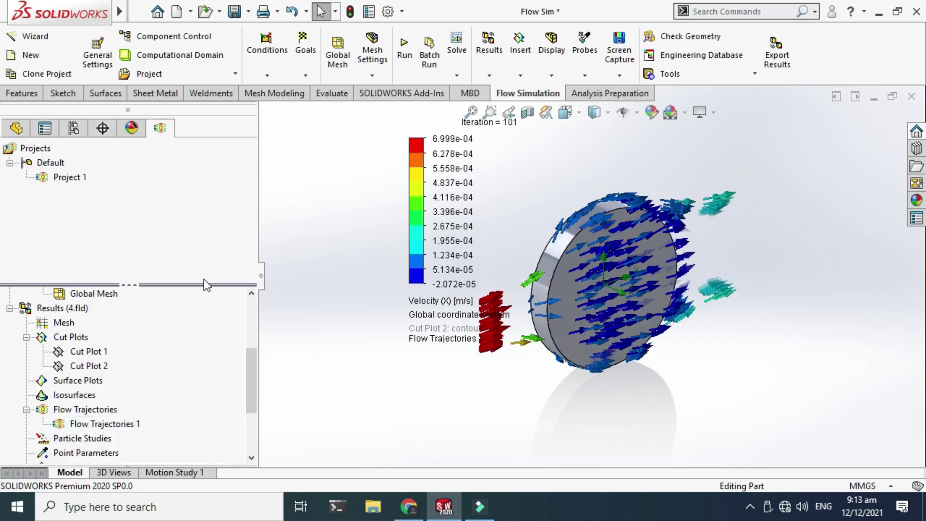
right_click(590, 147)
click(627, 209)
drag(627, 212, 594, 203)
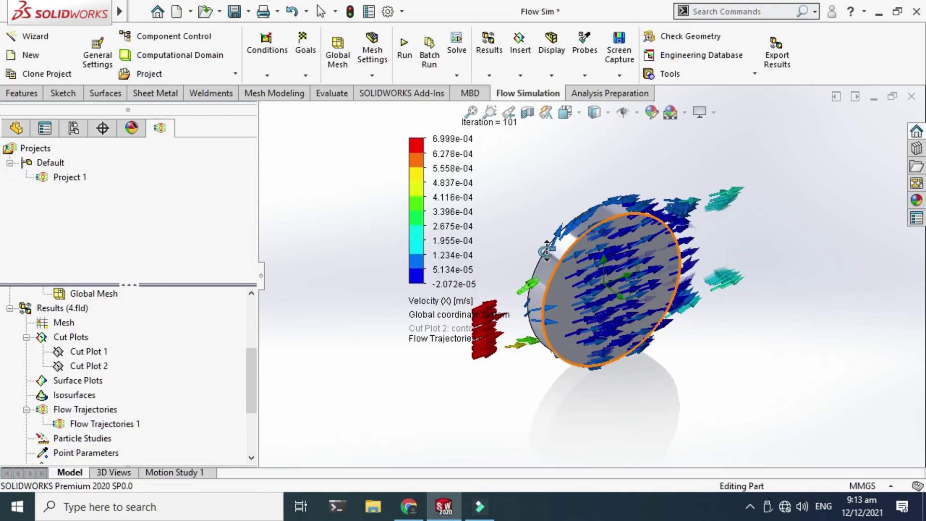
right_click(105, 423)
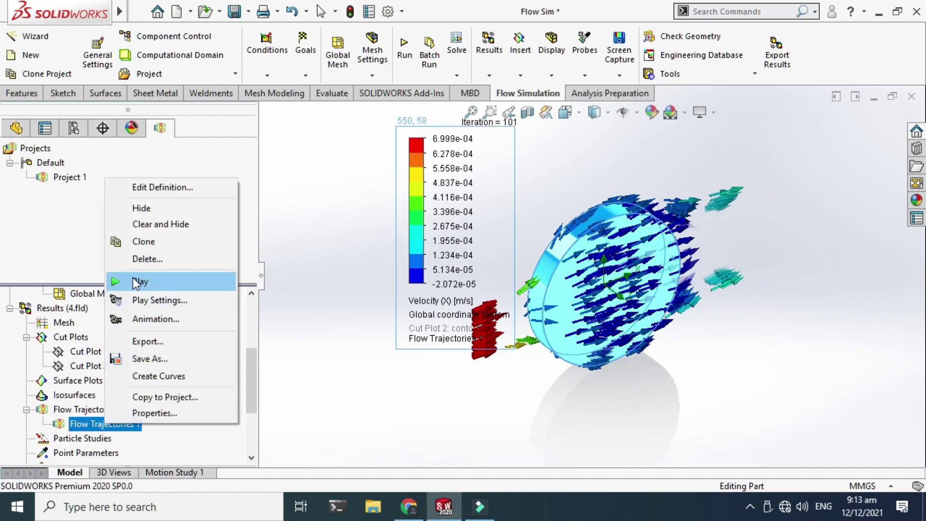
click(147, 300)
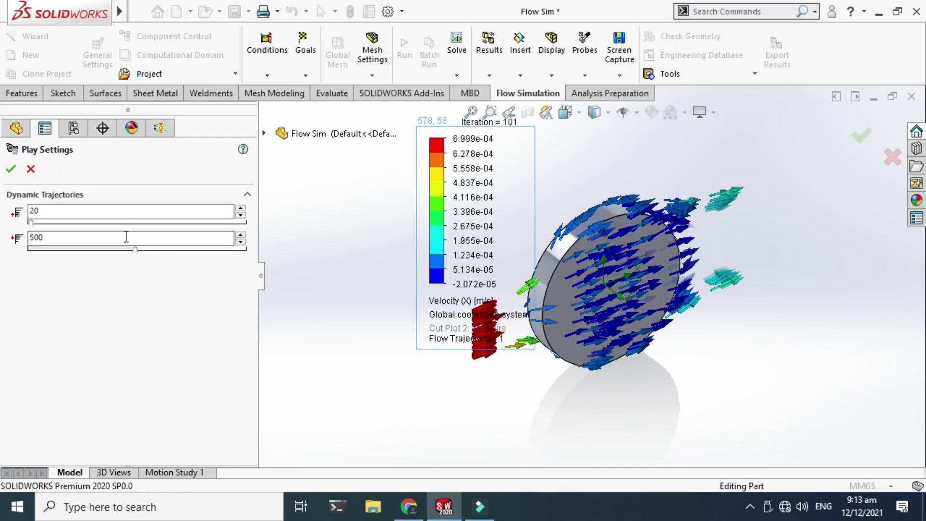
click(32, 169)
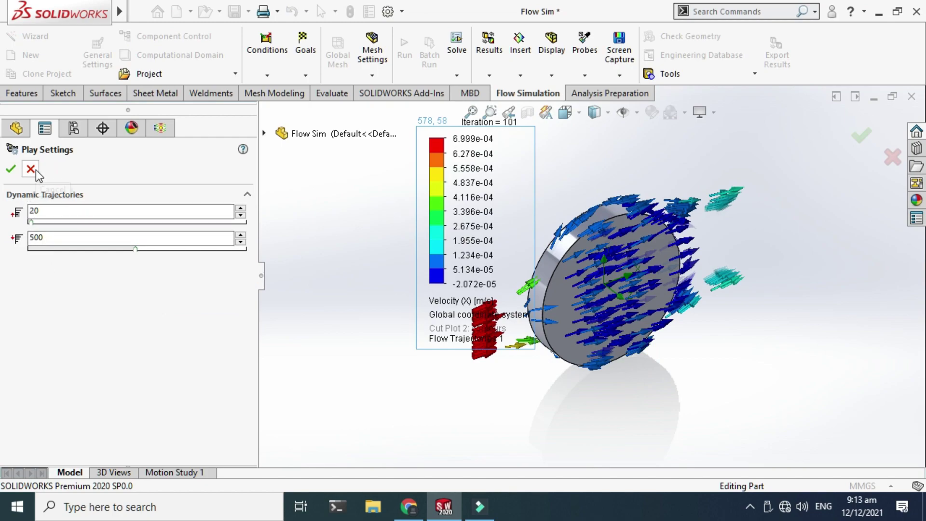
Play the Flow Trajectories 1 animation to observe the flow around the cylinder, then stop it
right_click(108, 425)
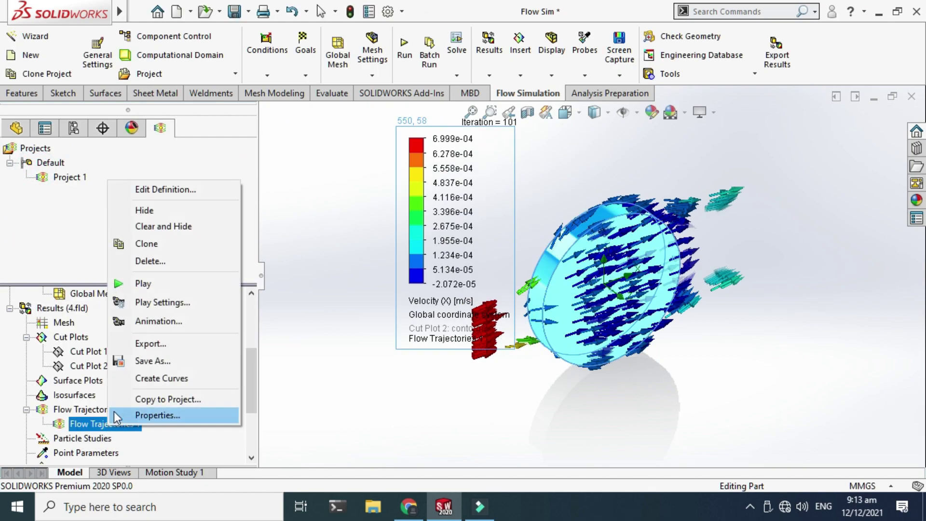
click(140, 280)
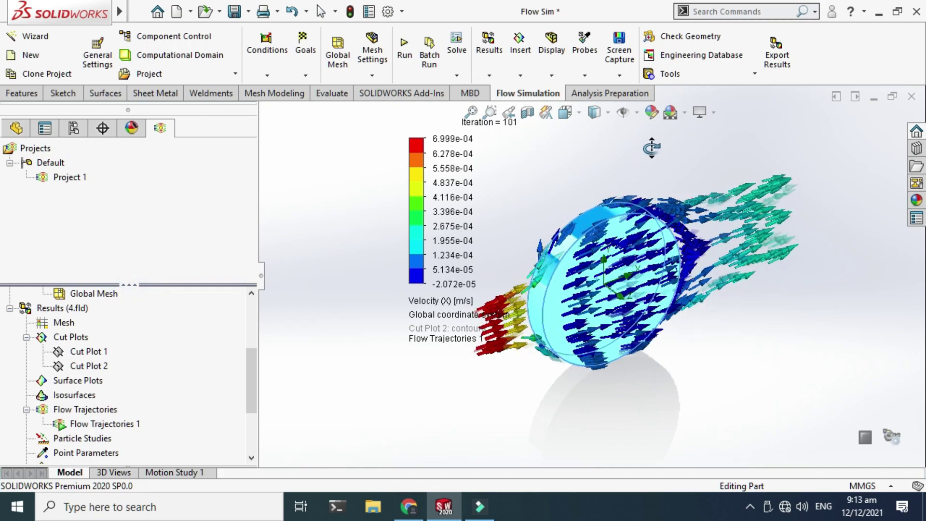
right_click(689, 141)
click(662, 153)
drag(662, 153, 722, 295)
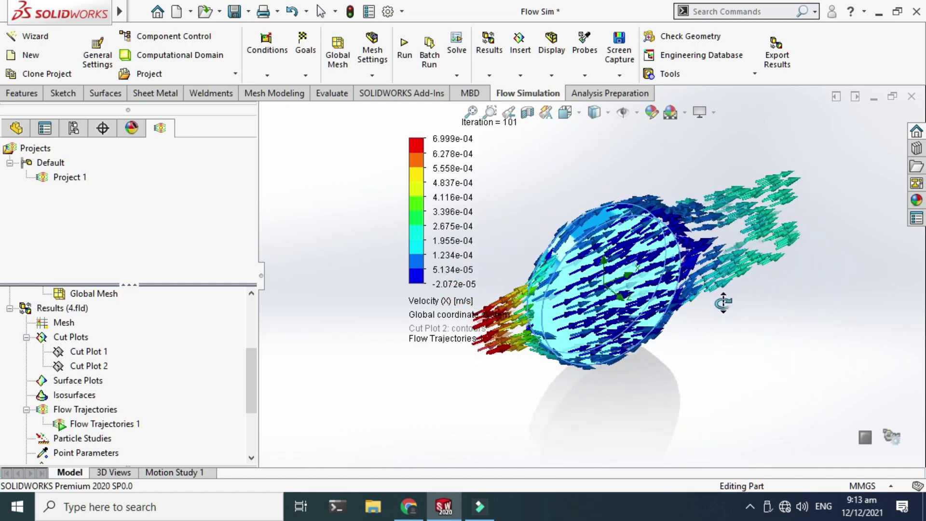
right_click(104, 422)
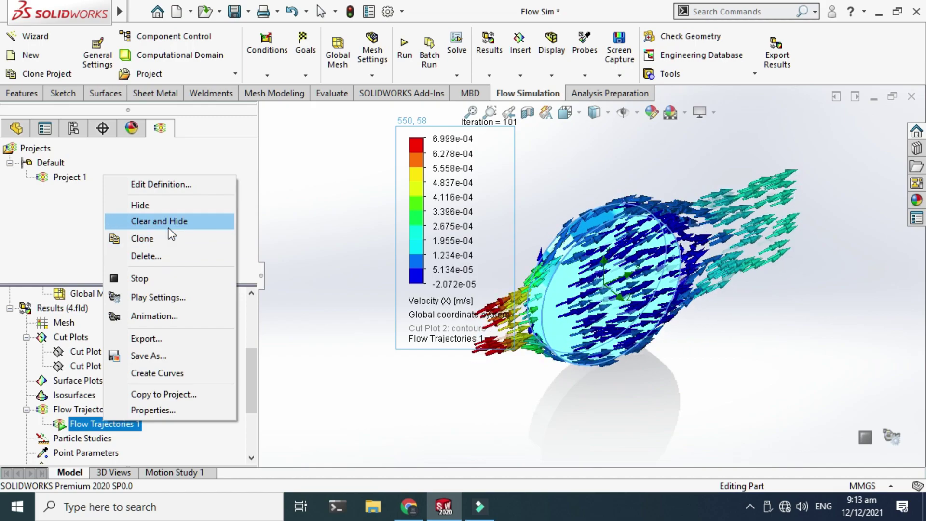
click(154, 280)
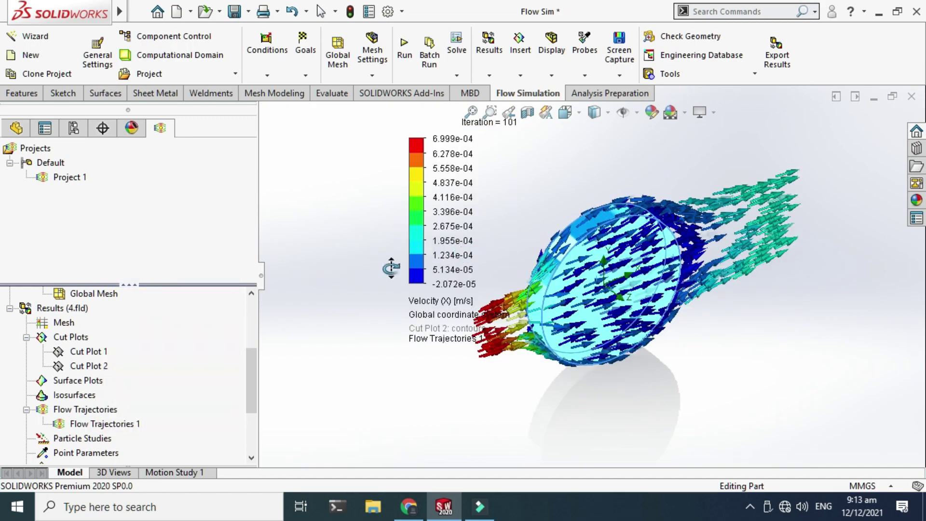
scroll(126, 381, down, 3)
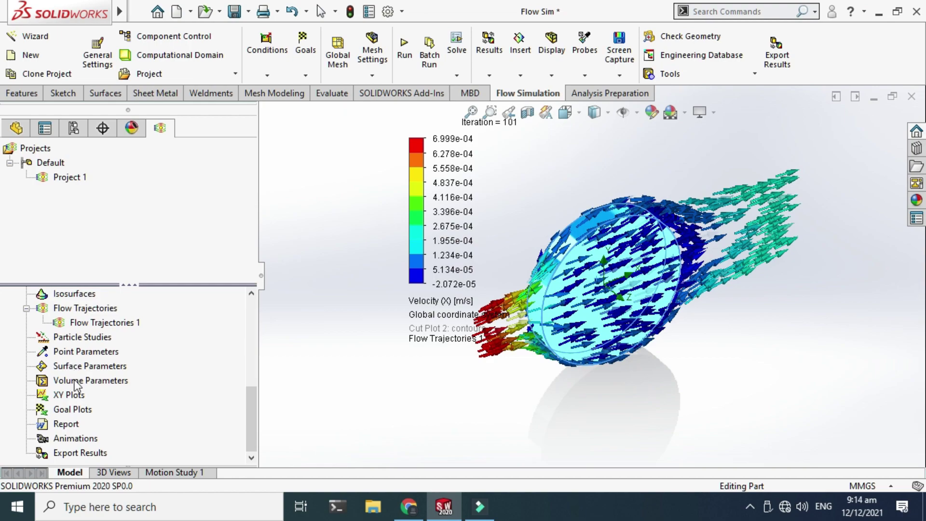
scroll(80, 341, up, 1)
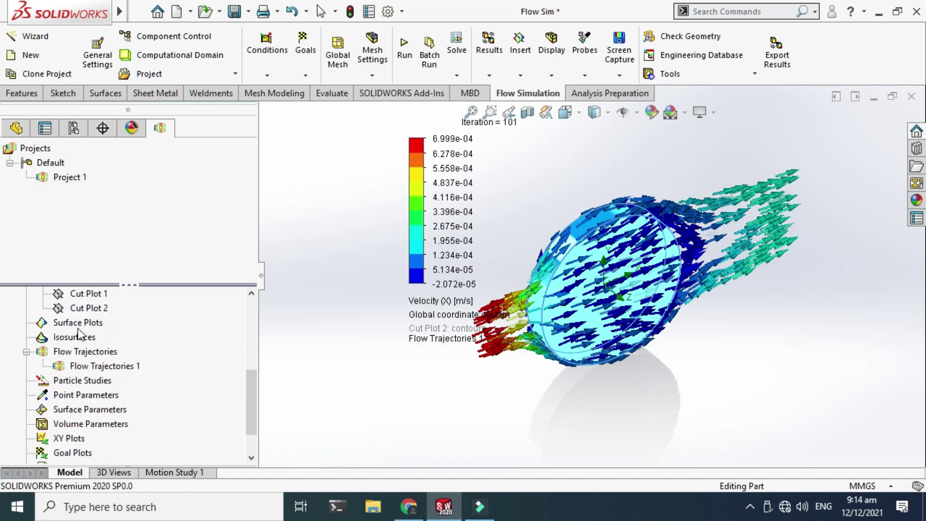
scroll(80, 334, up, 1)
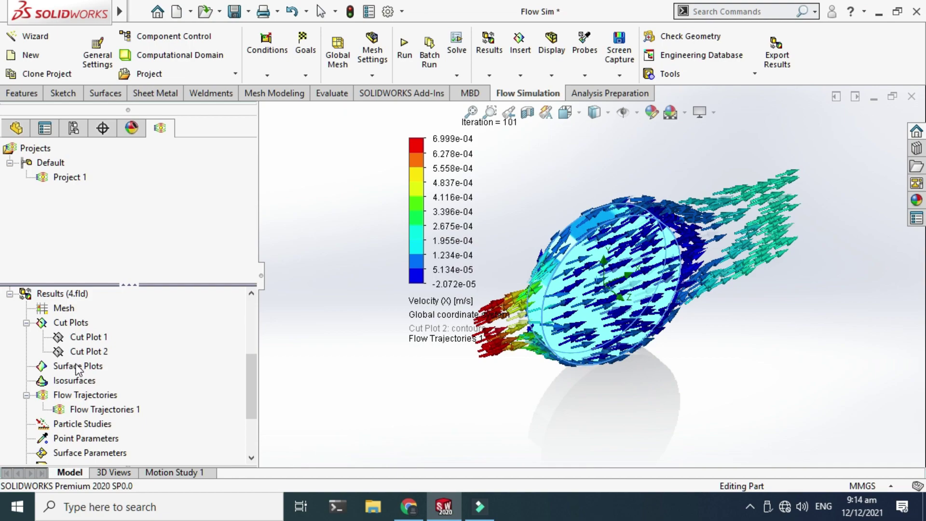
Set up a goal plot of all goals against iterations, show its summary table and close the table
scroll(69, 340, down, 2)
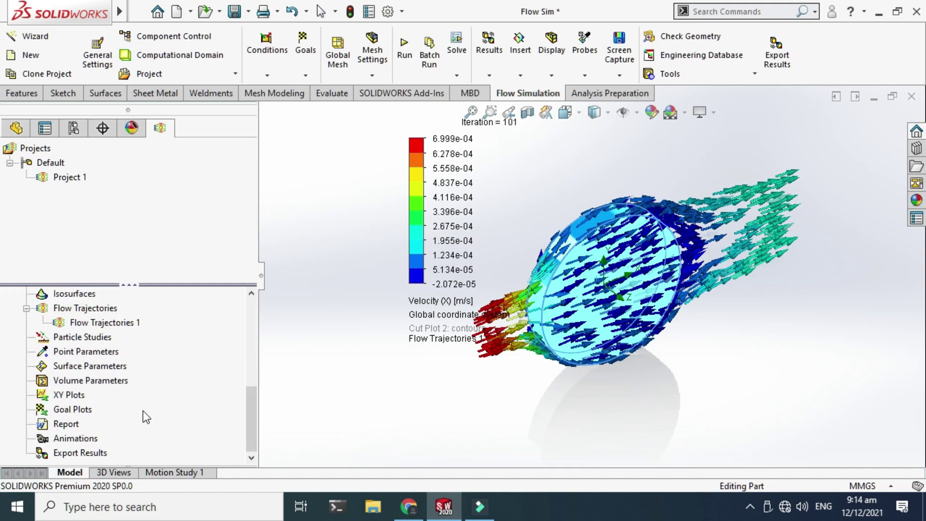
right_click(77, 413)
click(110, 421)
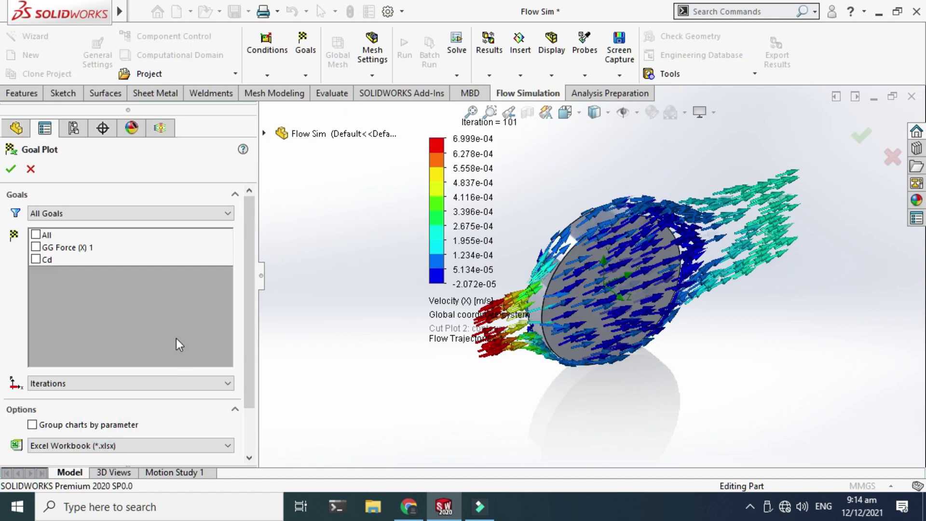
click(36, 235)
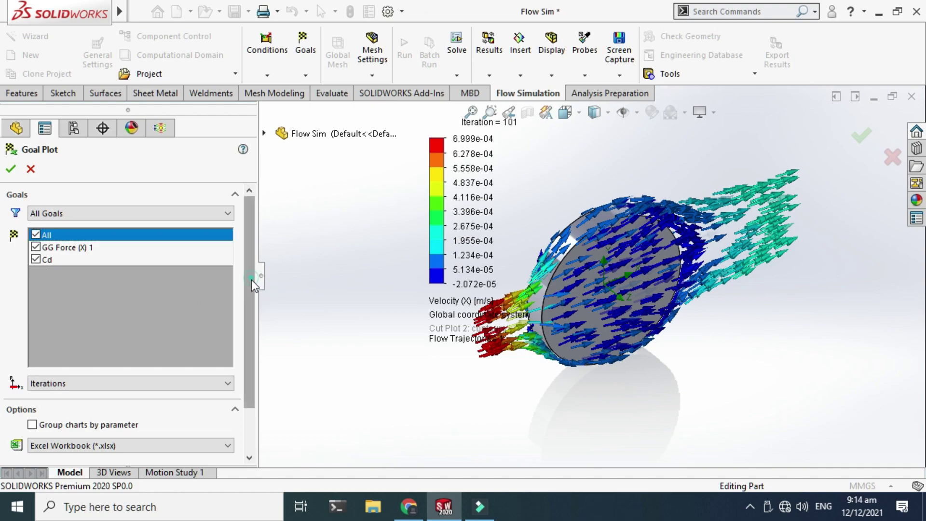
drag(252, 283, 250, 334)
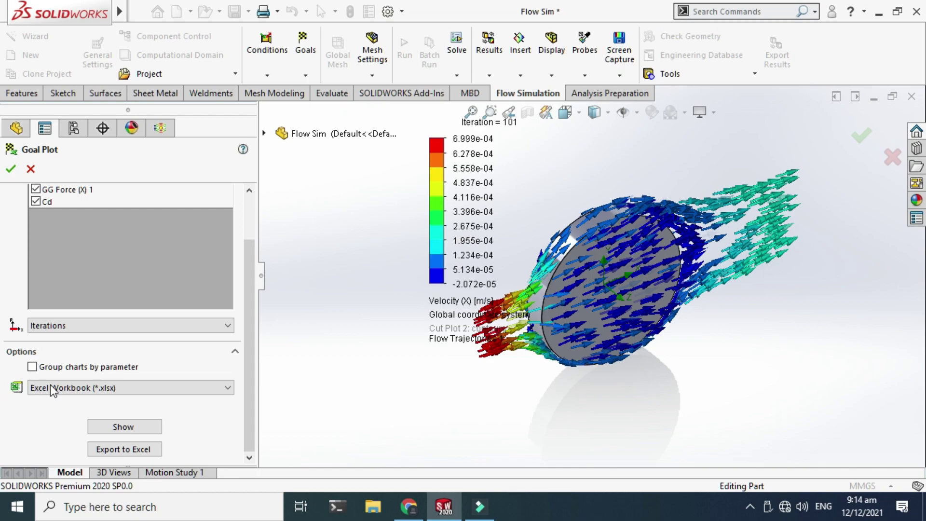
click(100, 427)
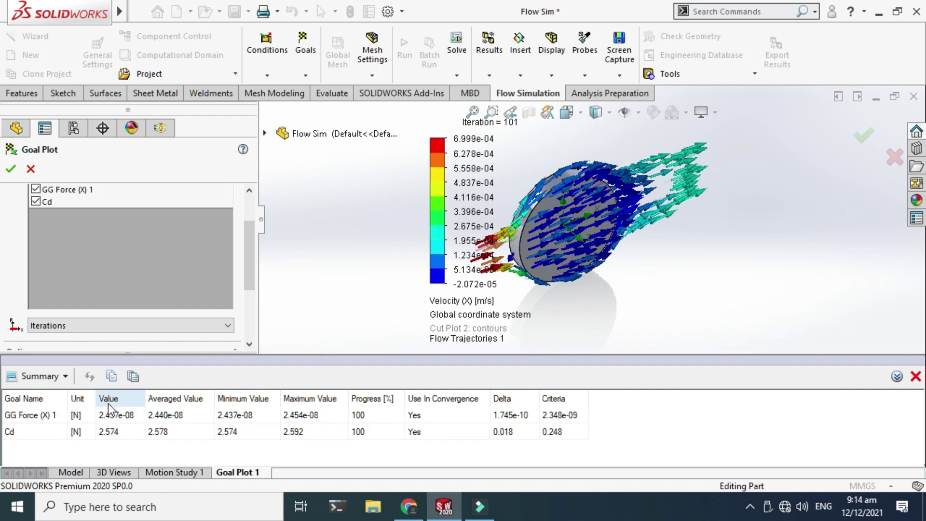
click(915, 376)
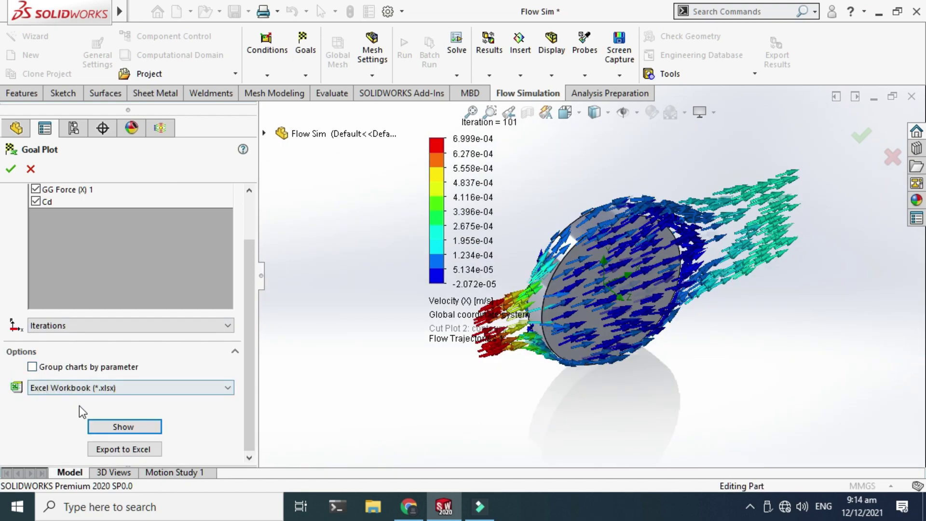
Export the goals to an Excel workbook and review its Cd, GG Force (X) 1 and Plot Data sheets, closing the workbook and goal plot settings
click(115, 451)
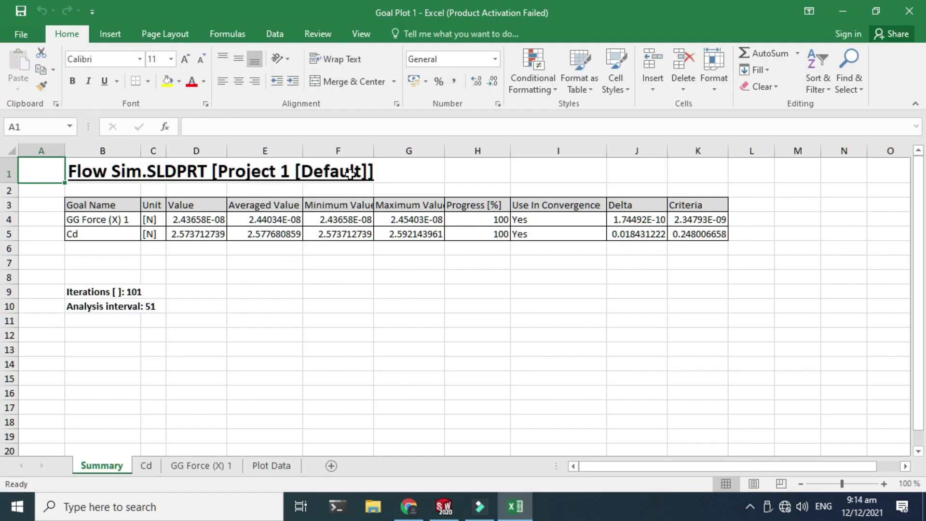
click(626, 91)
click(153, 468)
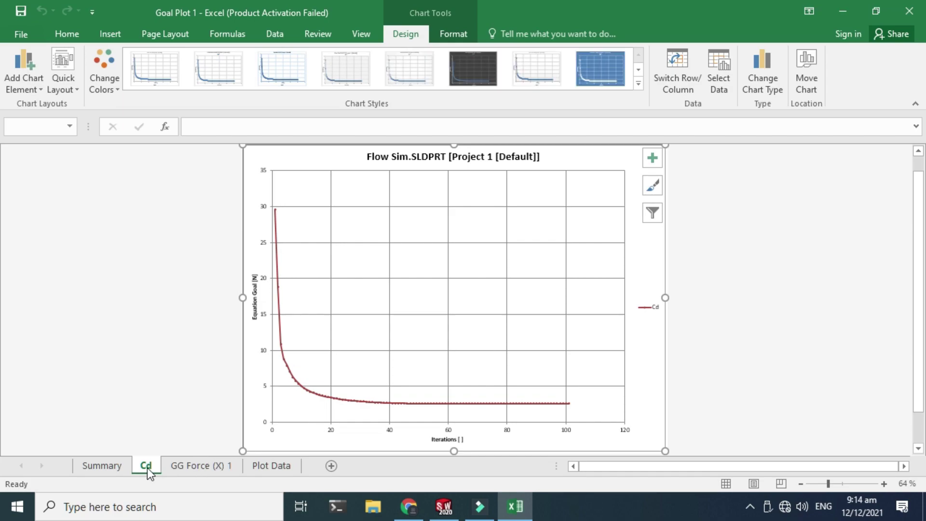
click(196, 468)
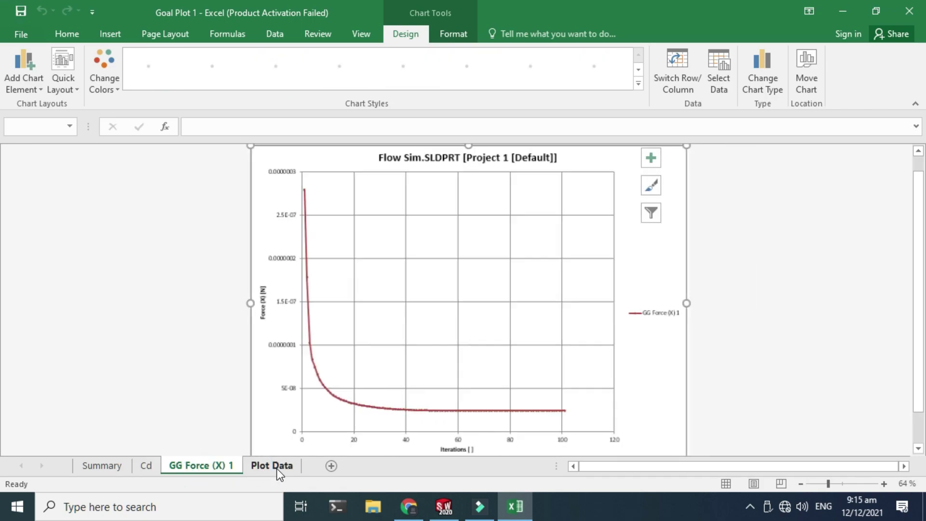
click(274, 469)
scroll(318, 273, down, 10)
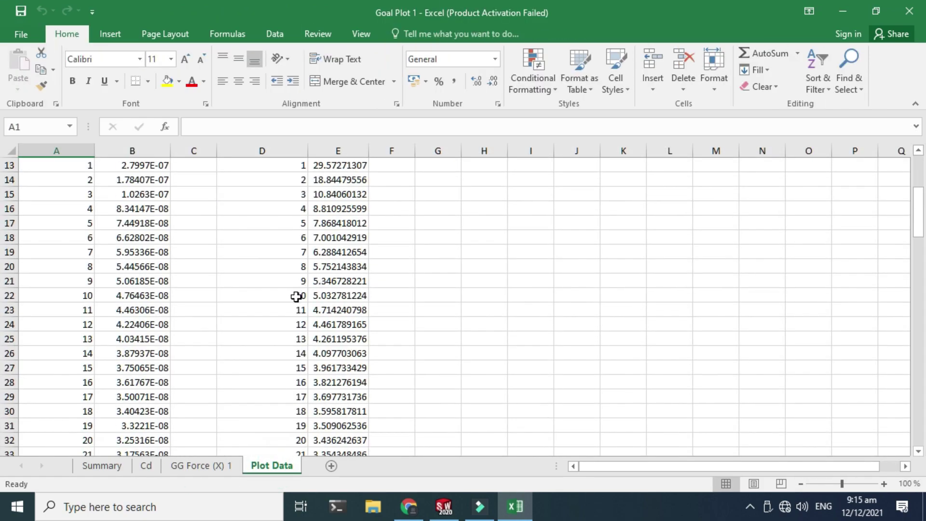
scroll(294, 308, up, 10)
scroll(295, 295, down, 20)
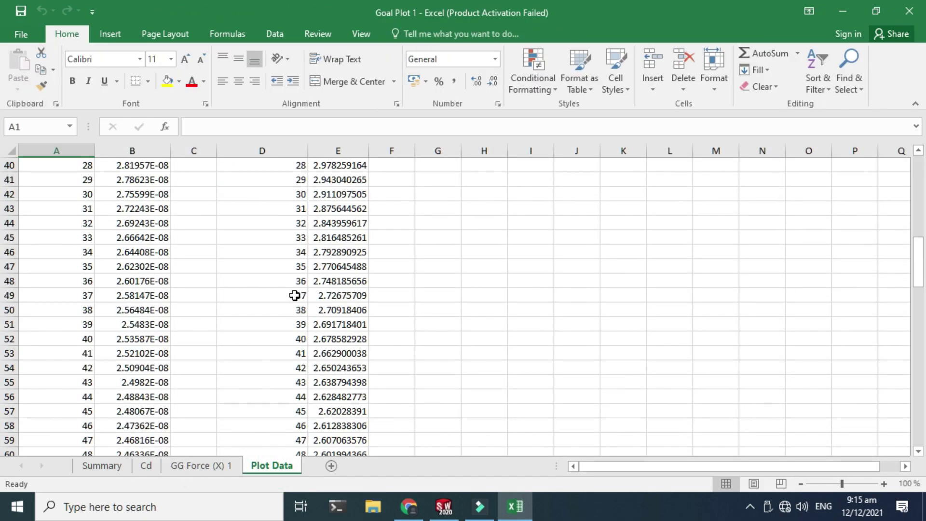
scroll(294, 295, down, 4)
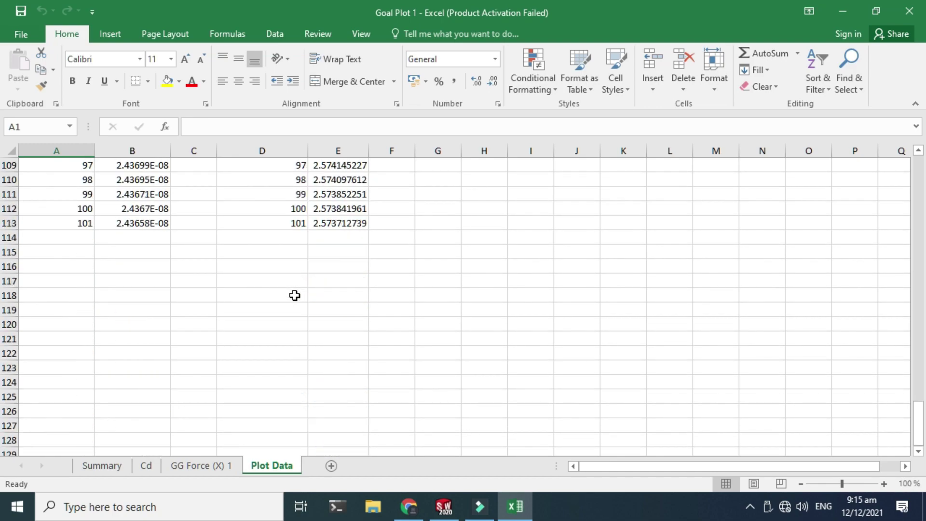
scroll(295, 296, up, 12)
click(908, 11)
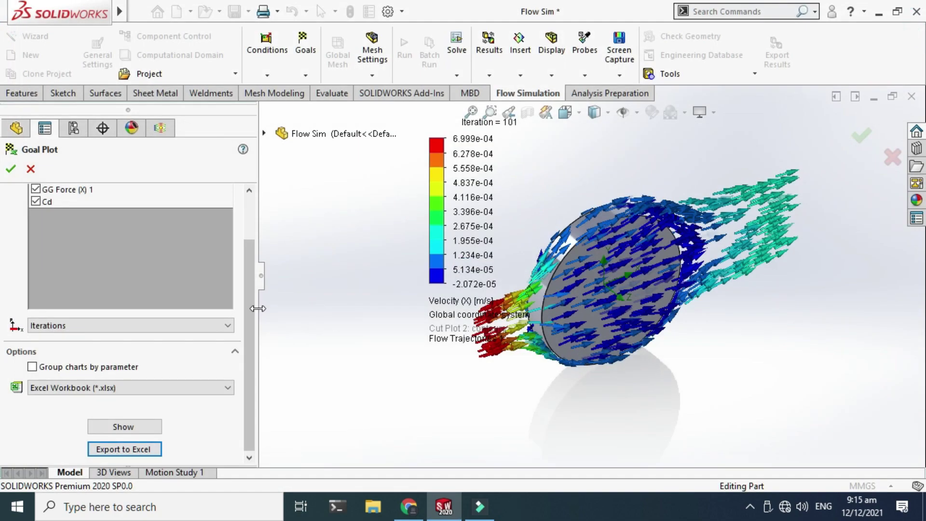
click(30, 168)
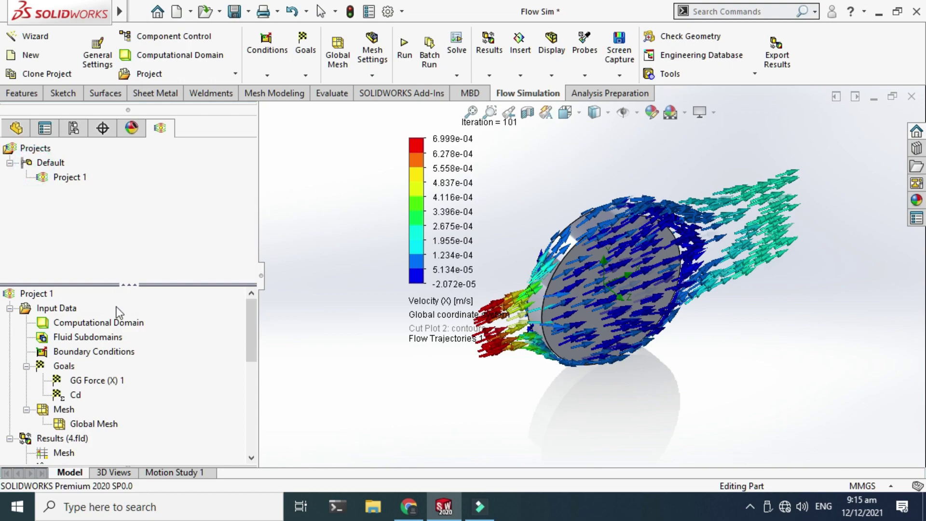
Create a report from the "flow simulation report" Word template and dismiss the Office activation wizard
drag(251, 317, 252, 407)
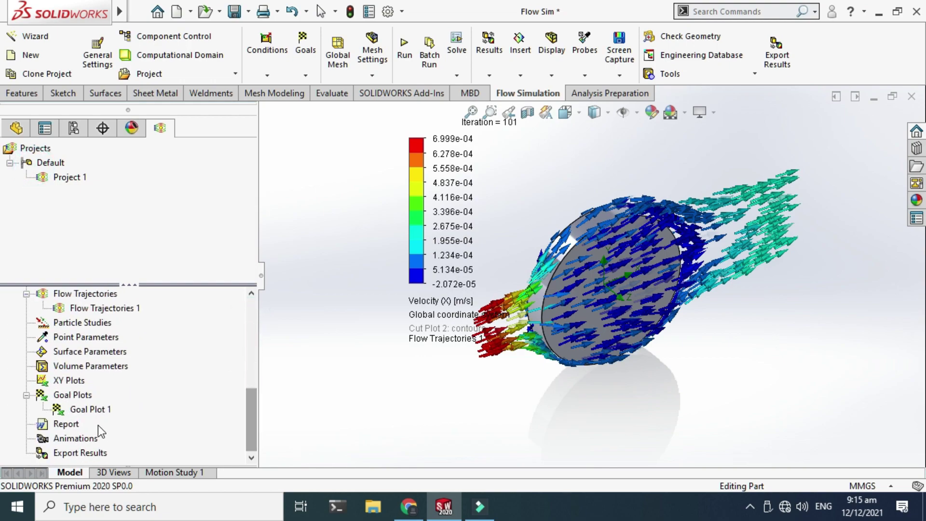
right_click(68, 428)
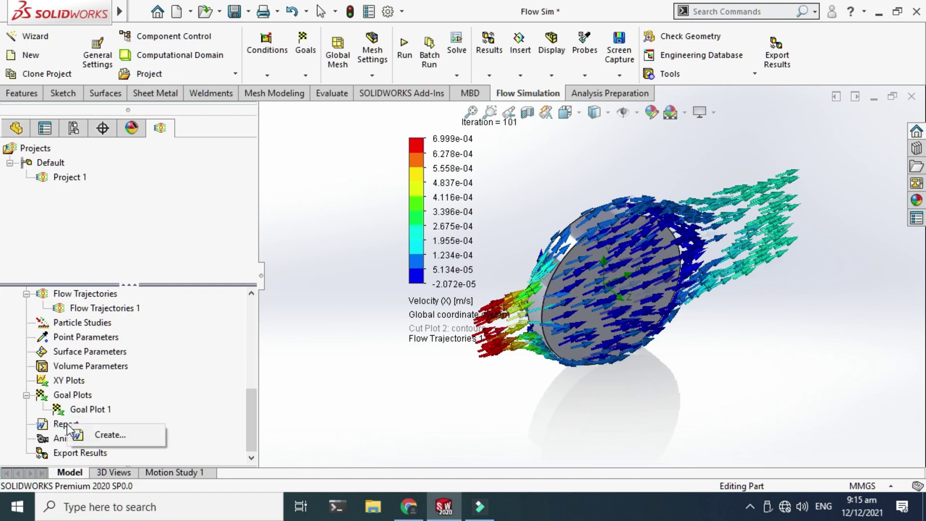
click(151, 385)
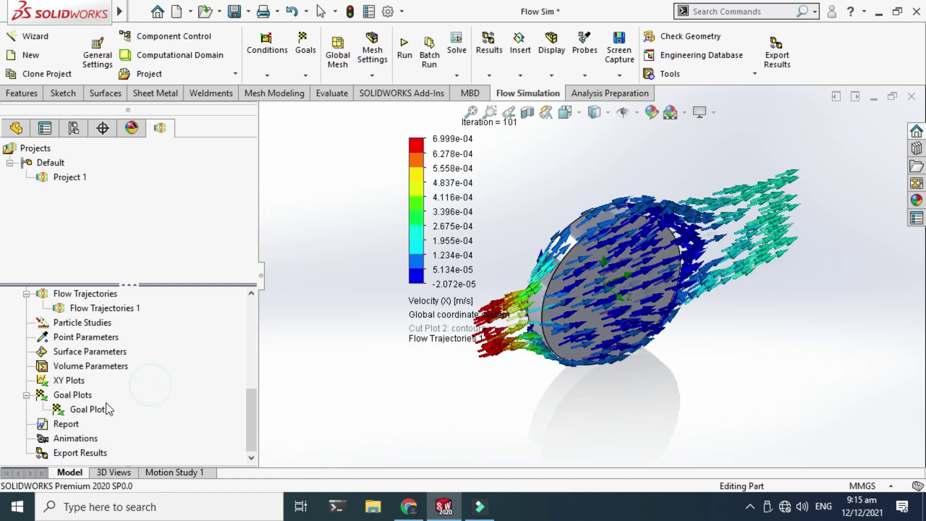
right_click(69, 421)
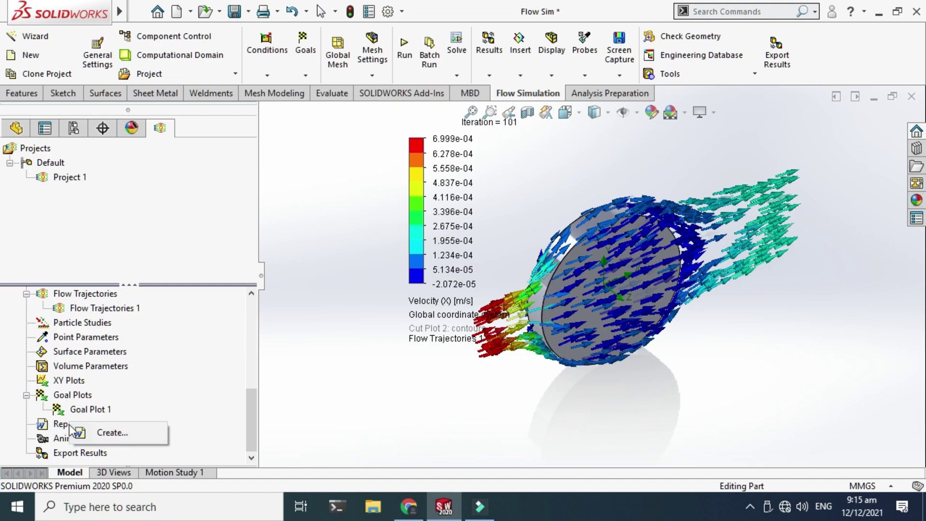
click(109, 432)
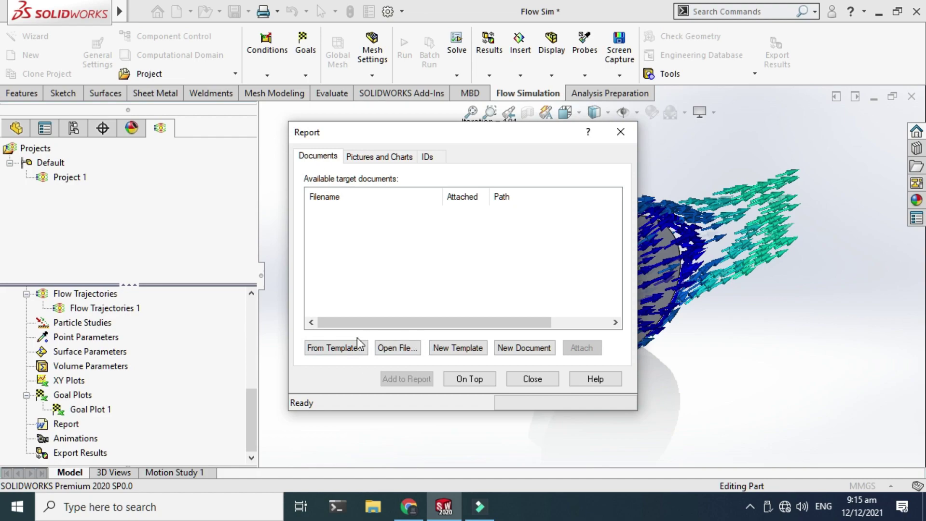
click(345, 349)
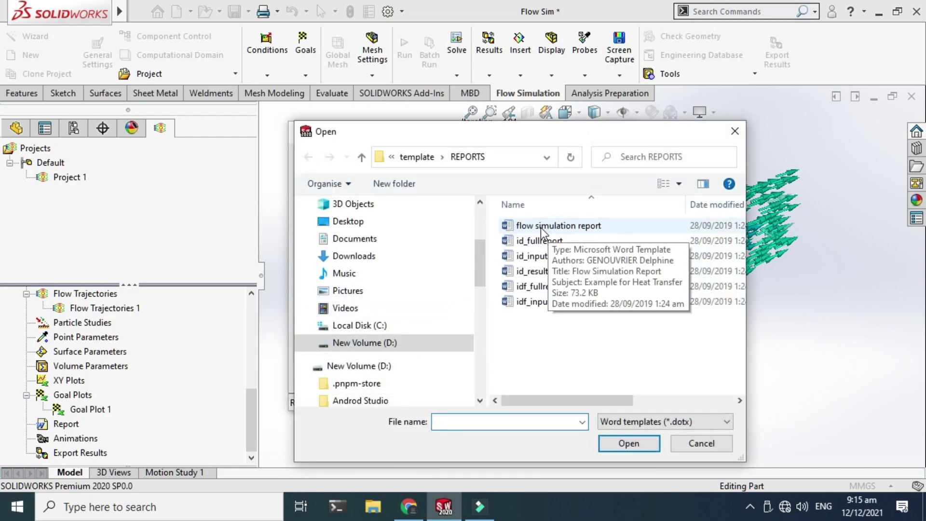
click(540, 227)
click(615, 444)
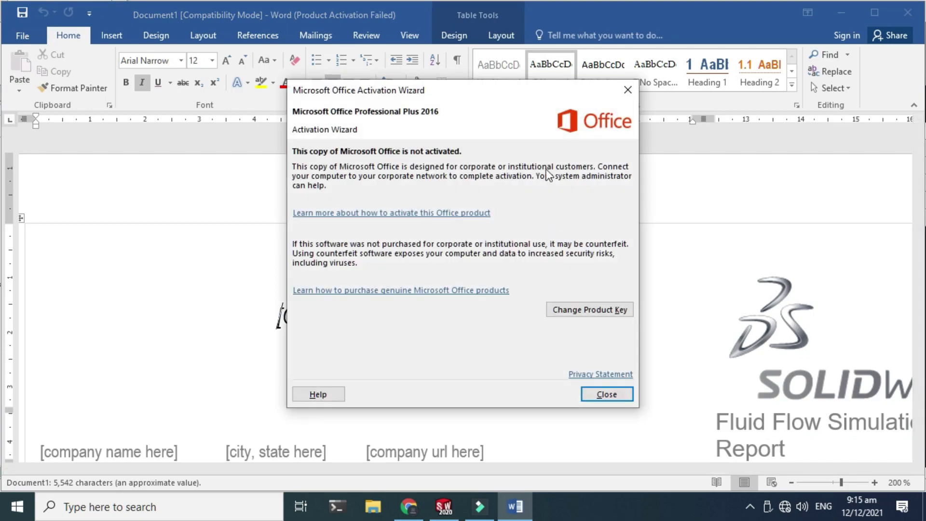
click(634, 87)
Maximise the report document's window and reduce its zoom to 100%
scroll(397, 346, down, 5)
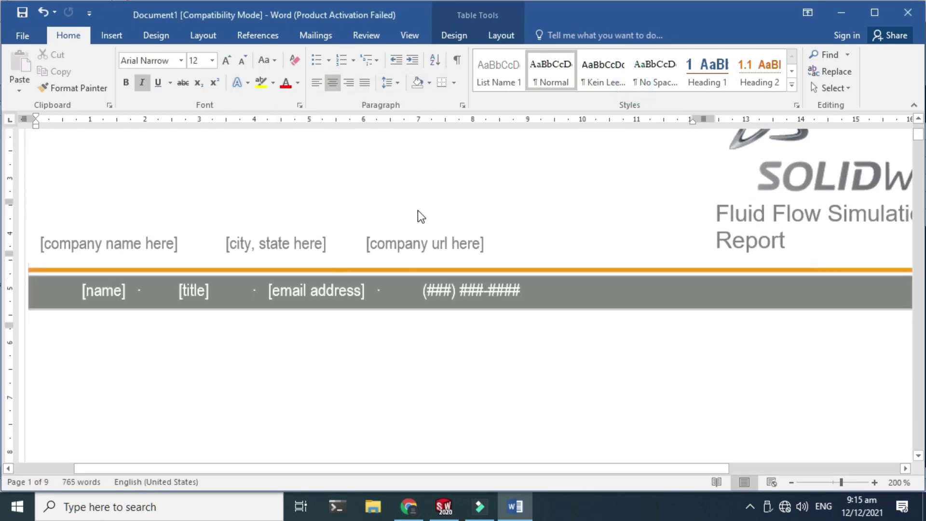
click(875, 12)
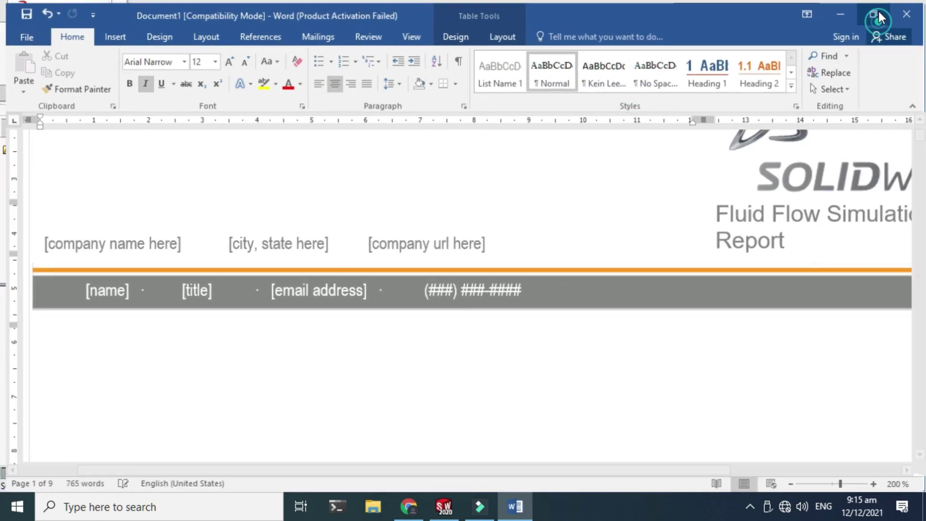
scroll(519, 316, down, 20)
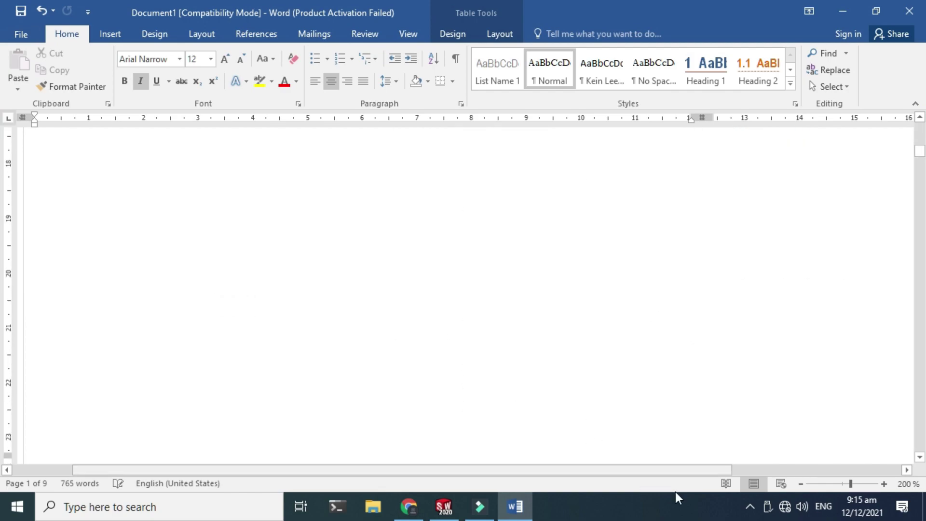
click(802, 484)
click(802, 484)
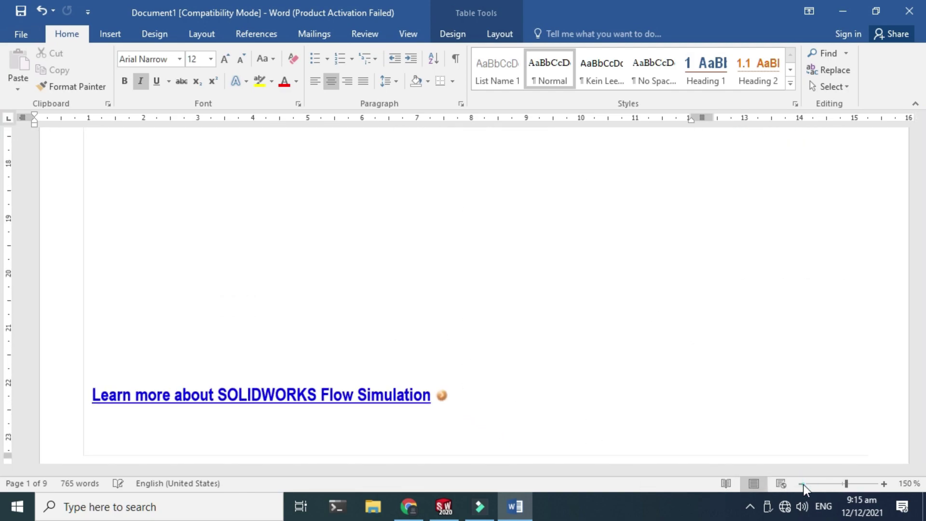
click(803, 484)
click(802, 484)
click(802, 484)
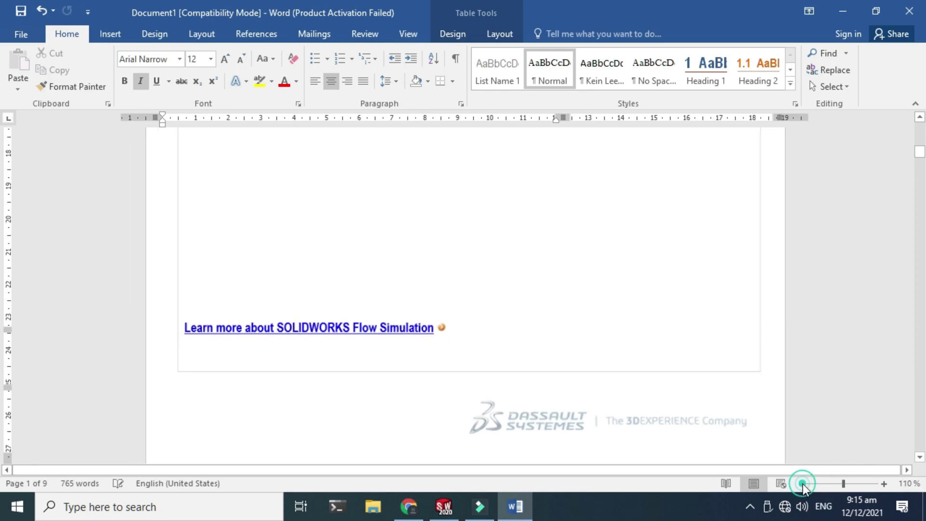
scroll(655, 388, up, 15)
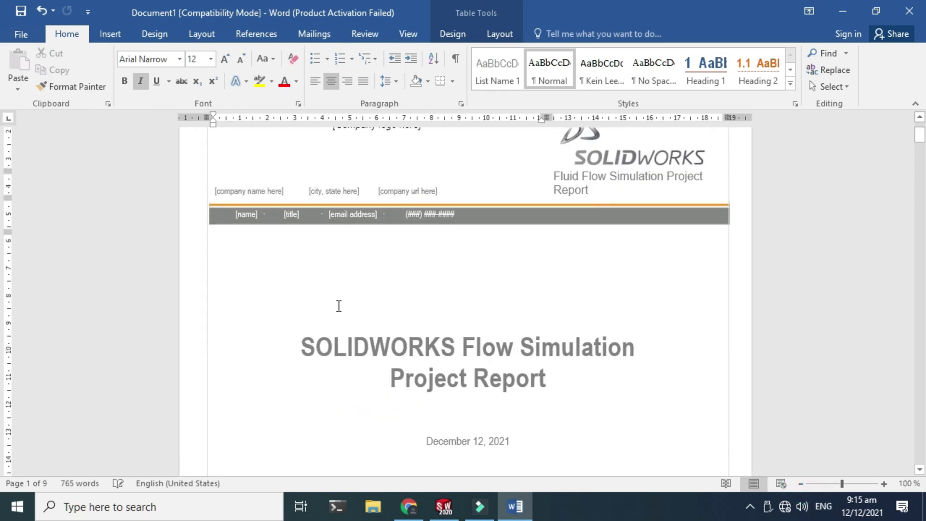
Review the report's contents, model and mesh data, ambient conditions, goals and min-max results, and close the report
scroll(375, 326, up, 3)
scroll(396, 253, down, 20)
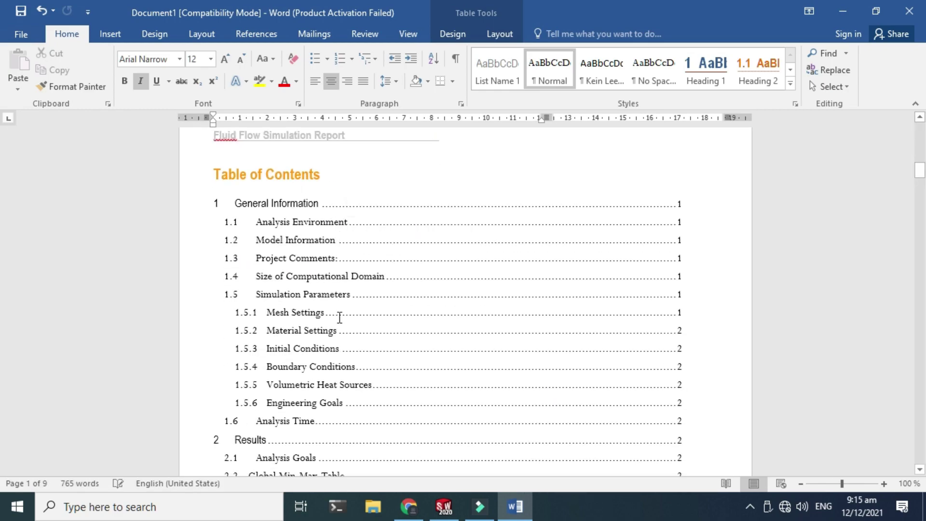
scroll(339, 317, down, 15)
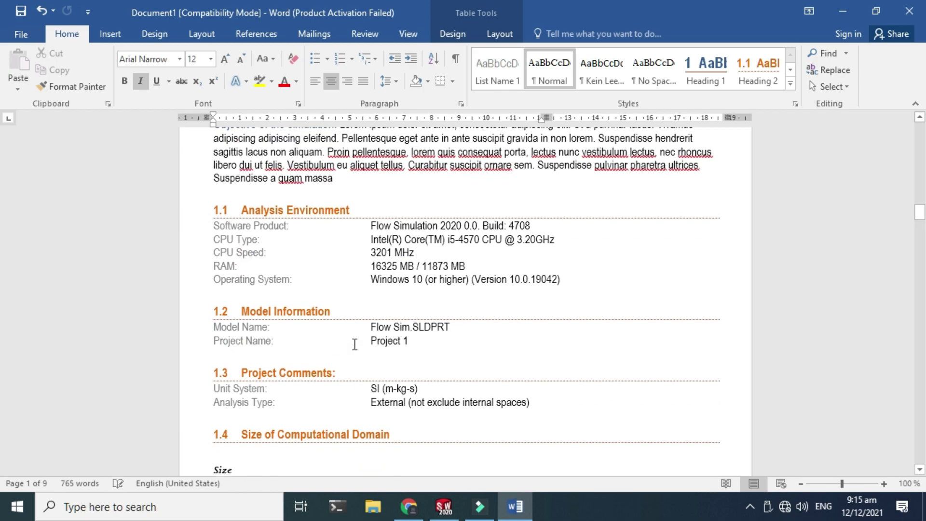
scroll(354, 344, down, 12)
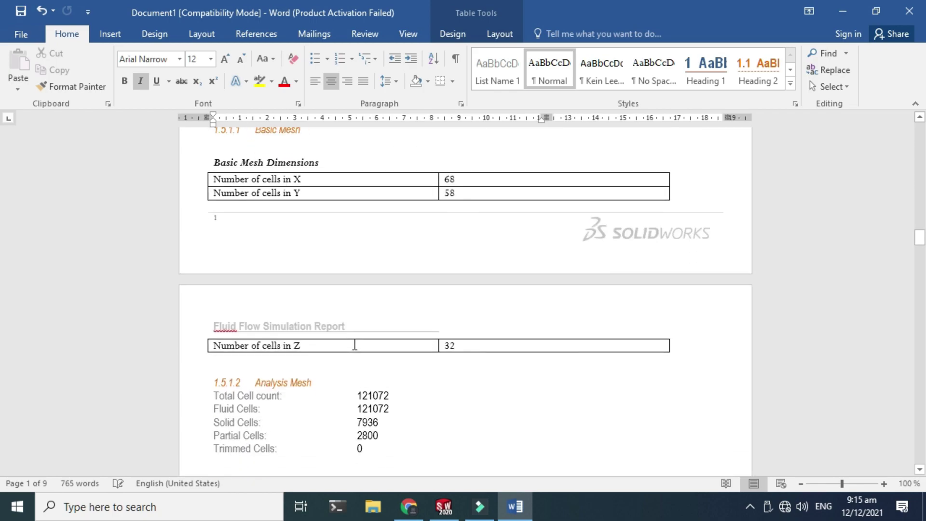
scroll(354, 344, down, 12)
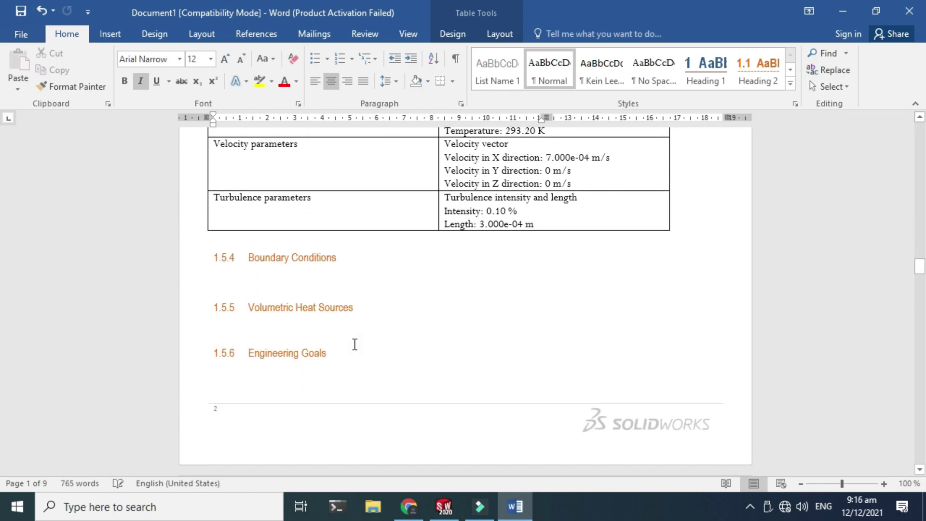
scroll(354, 344, up, 2)
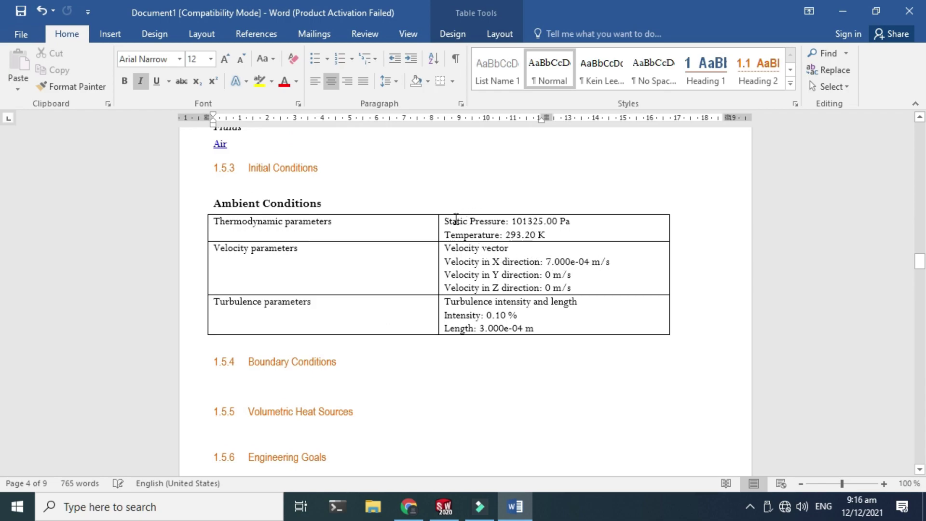
scroll(455, 219, down, 10)
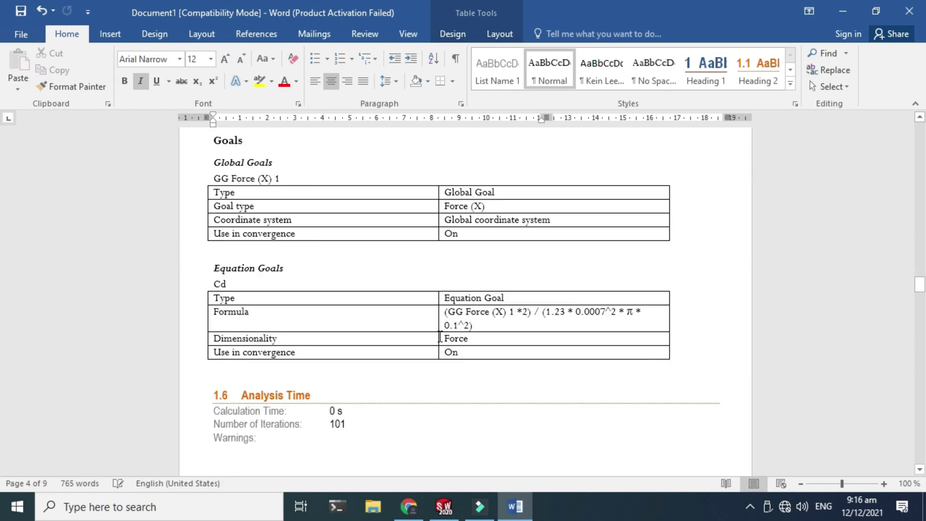
scroll(440, 336, down, 2)
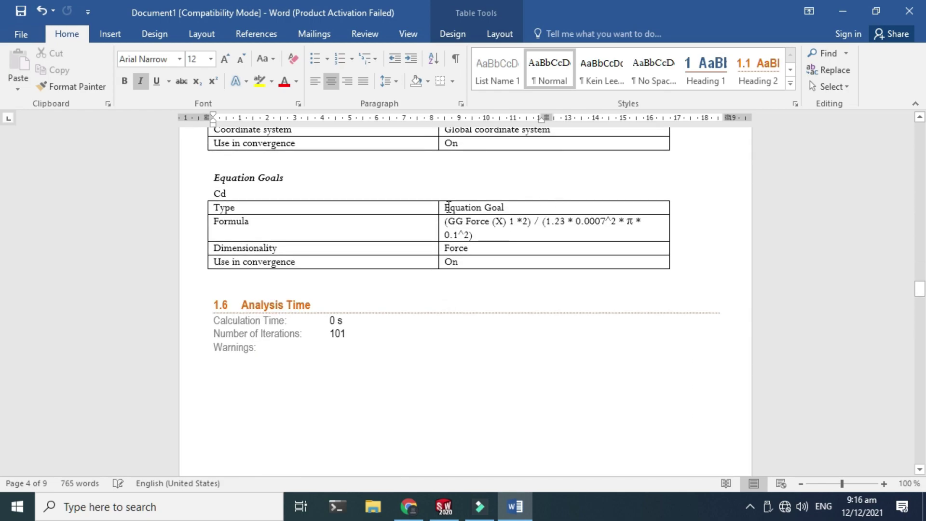
scroll(535, 240, down, 8)
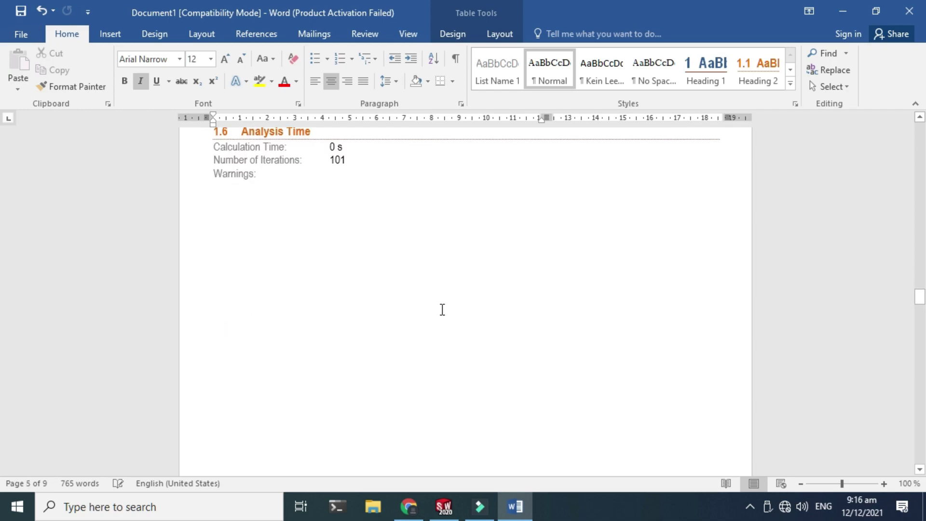
scroll(473, 353, down, 8)
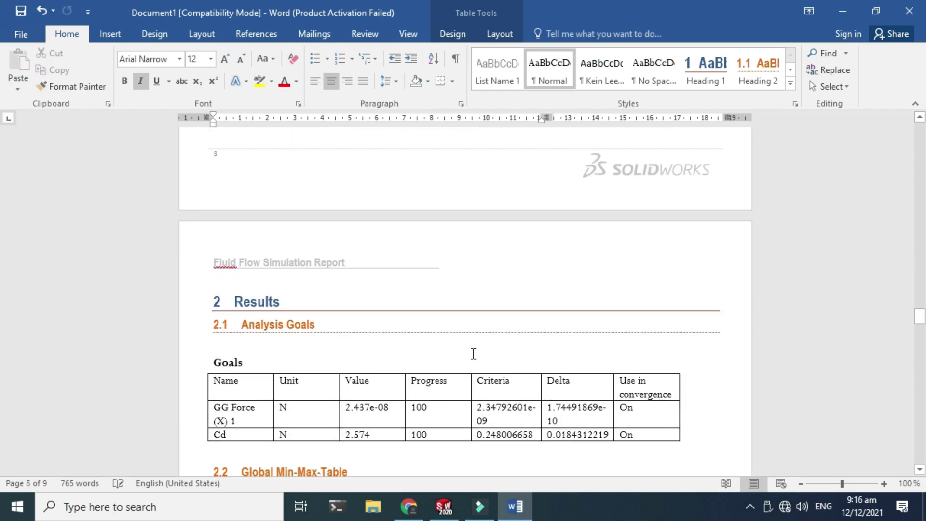
scroll(472, 353, down, 8)
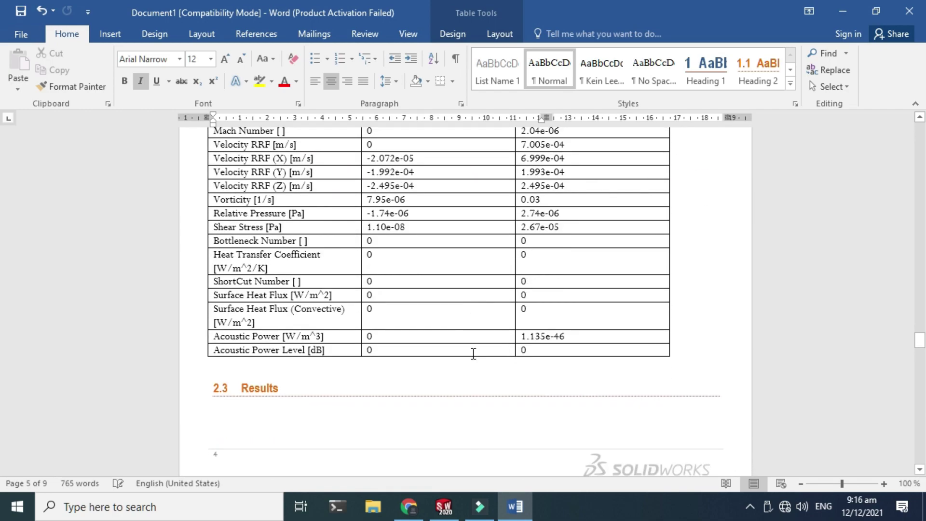
click(921, 13)
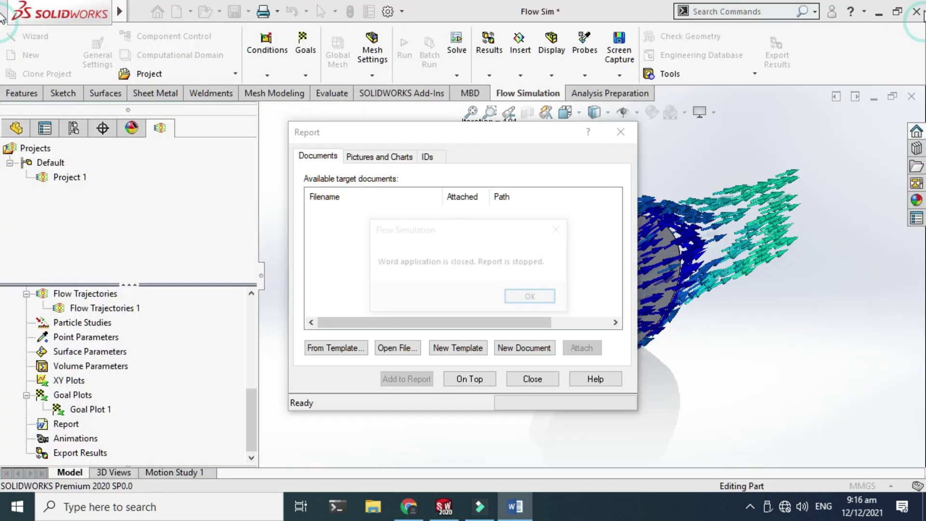
click(532, 298)
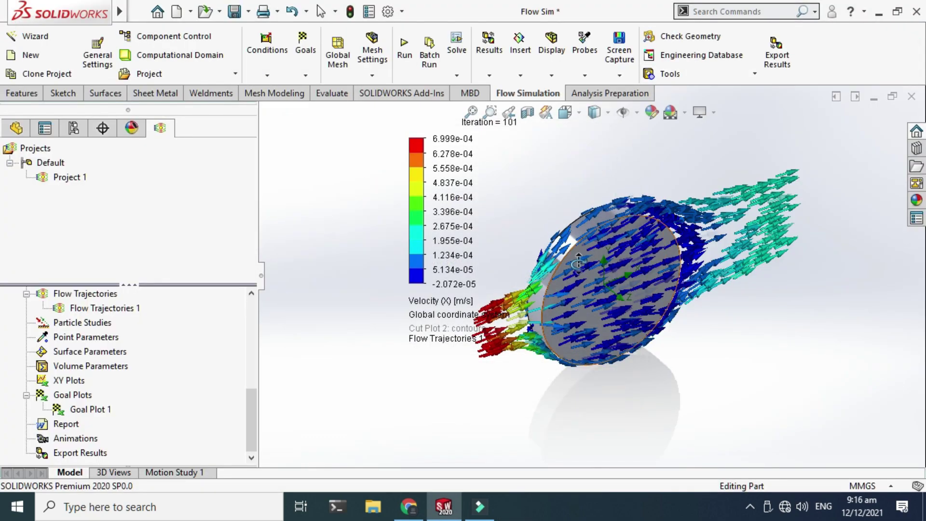
middle_drag(612, 151, 489, 304)
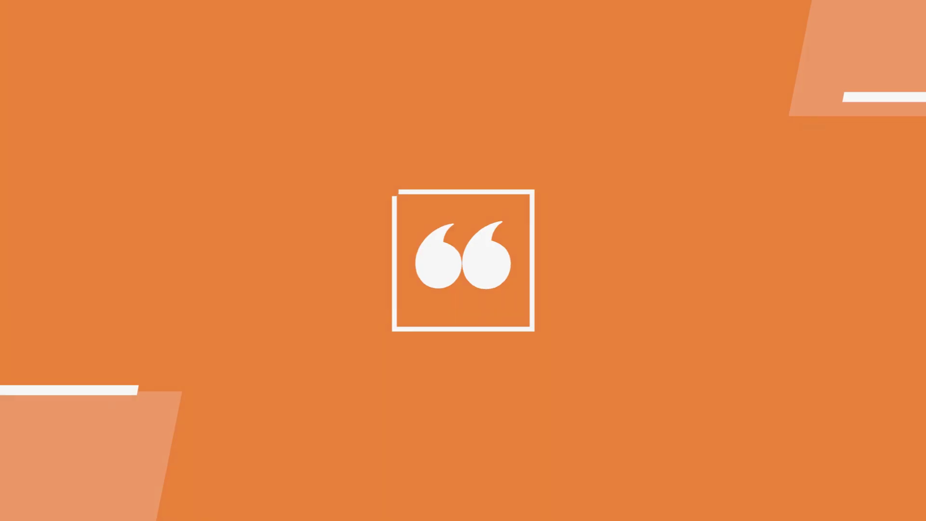